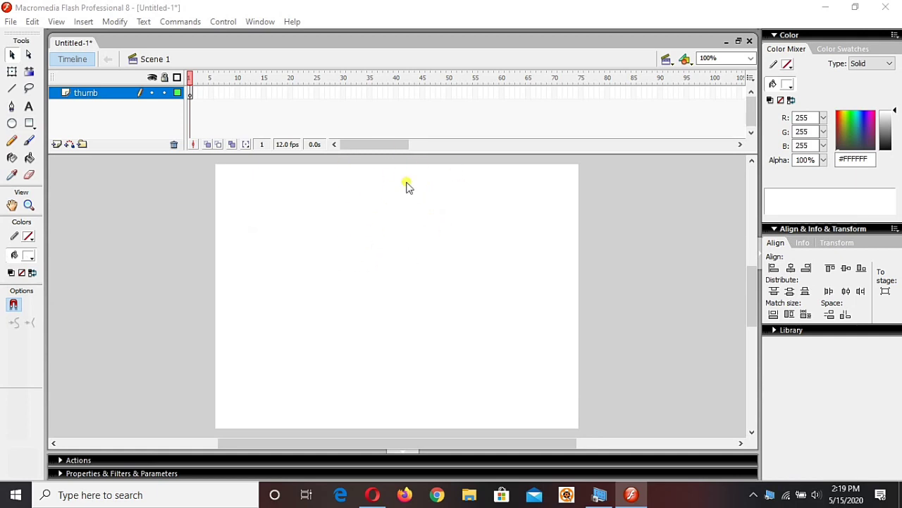
Import all four etc-folder photos (DSCF4150, 4228, 4239, 4261) into the library with Ctrl+R.
key("ctrl+r")
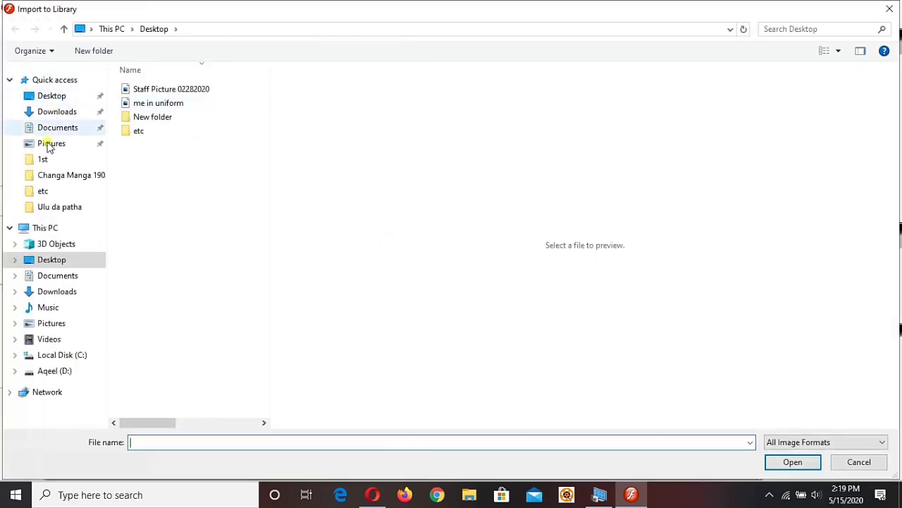
left_click(45, 191)
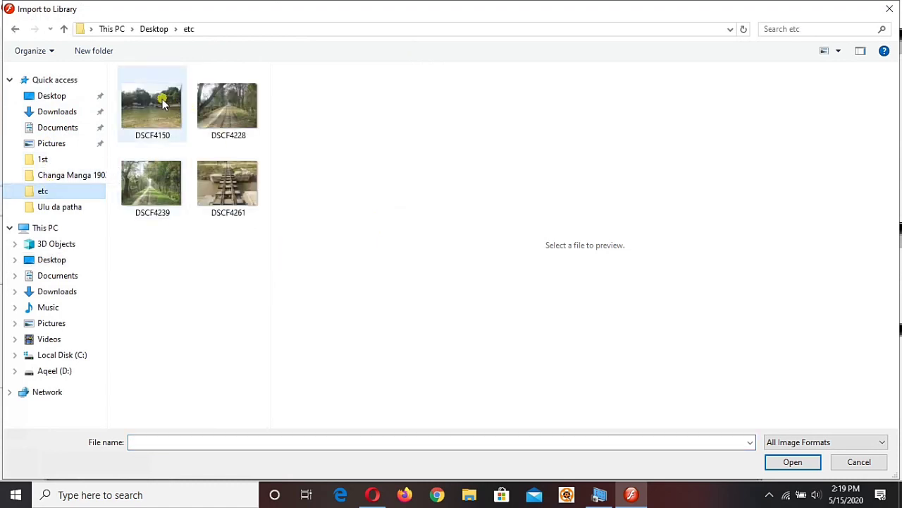
left_click(198, 186)
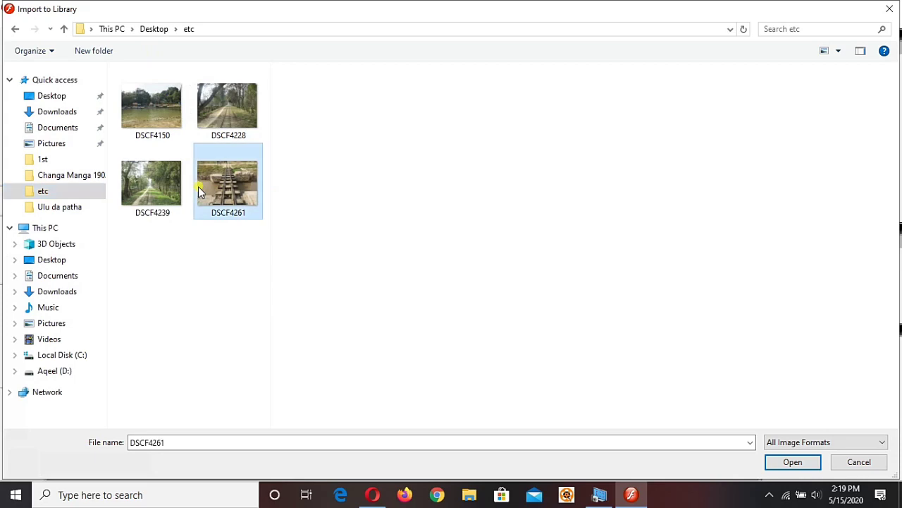
key("ctrl+a")
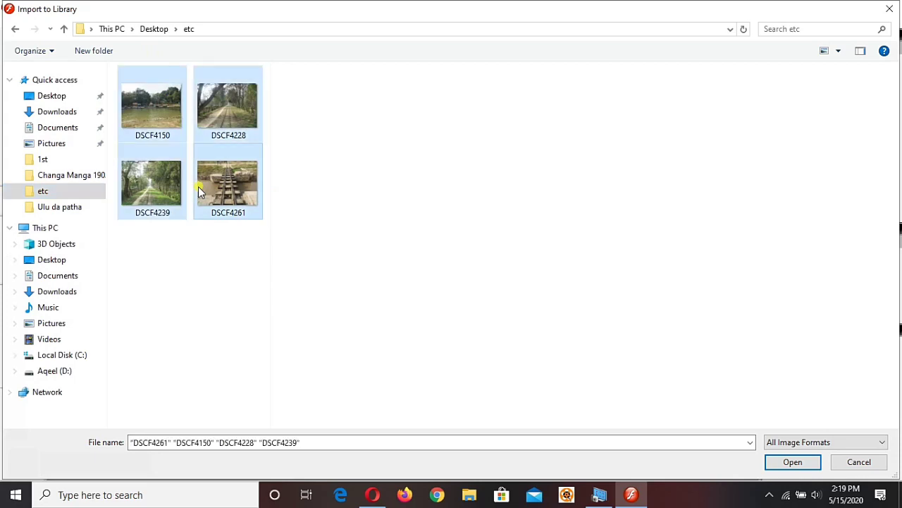
left_click(791, 463)
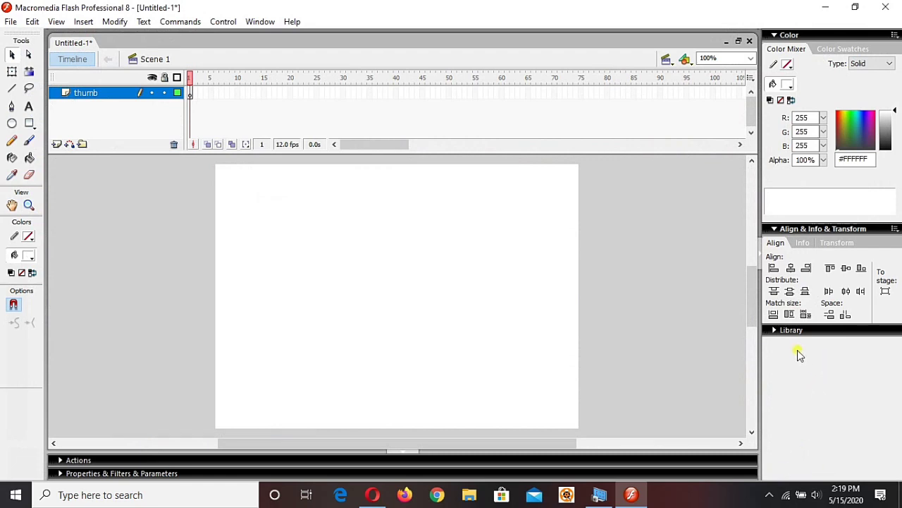
Preview the four library photos and drag DSCF4150 onto the stage.
left_click(791, 330)
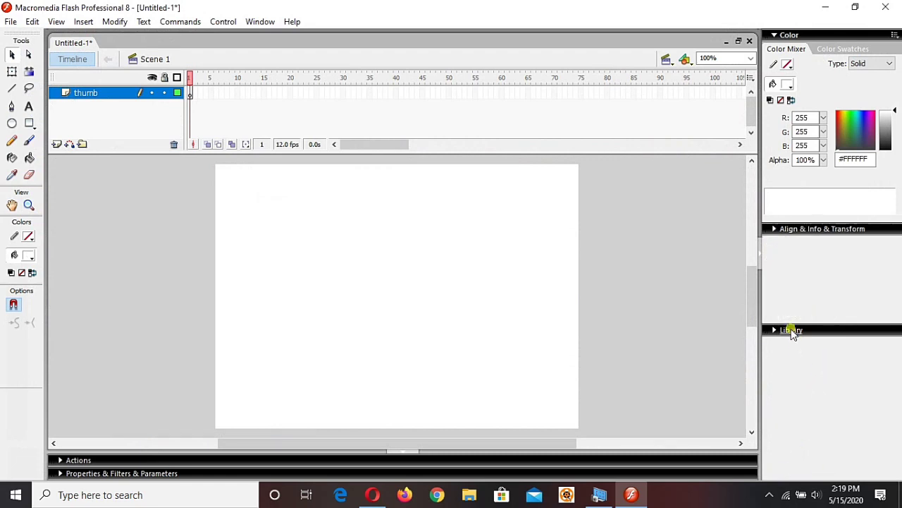
left_click(802, 362)
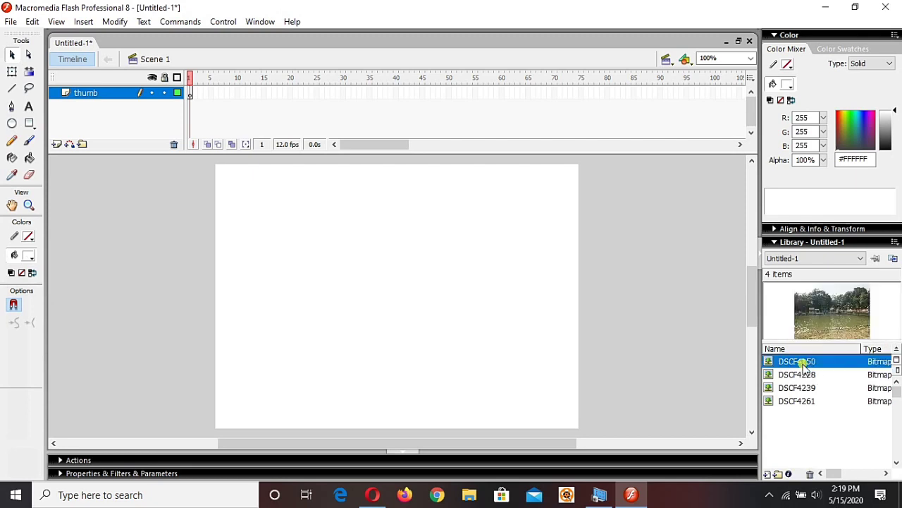
left_click(800, 374)
left_click(798, 388)
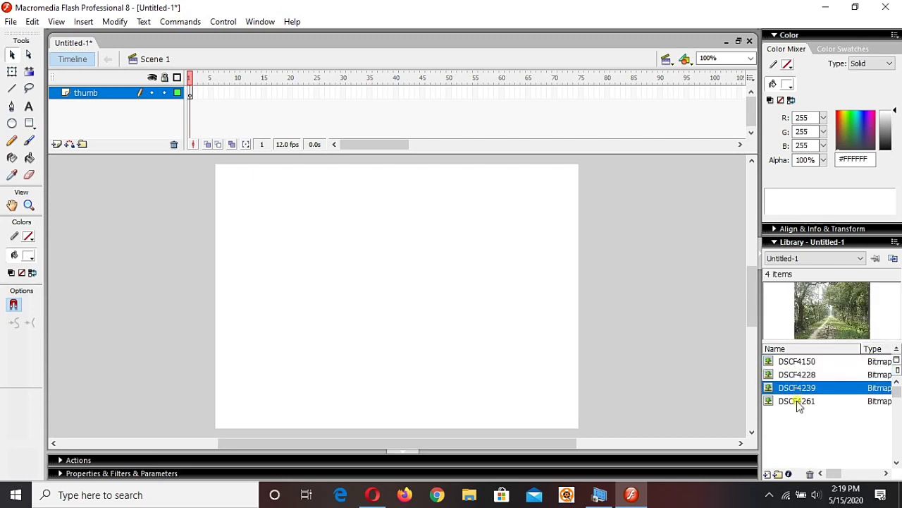
left_click(799, 401)
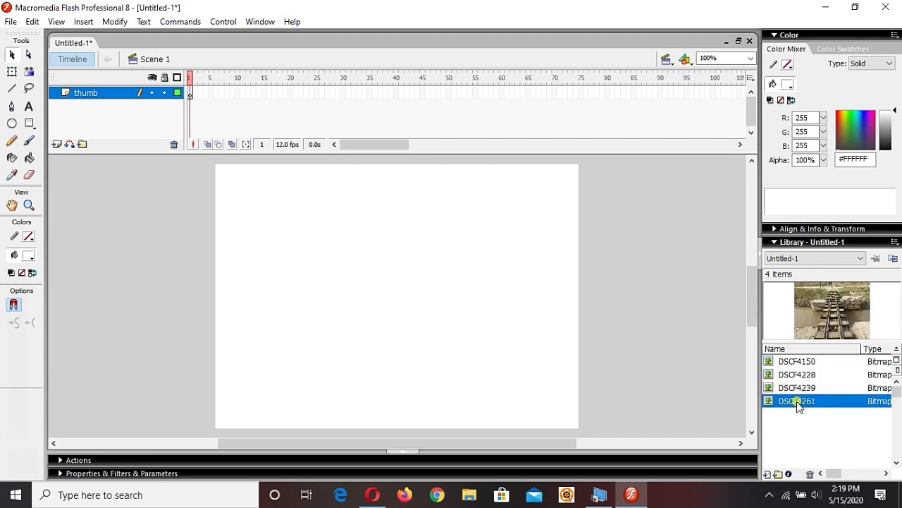
left_click(797, 363)
left_click_drag(797, 362, 401, 282)
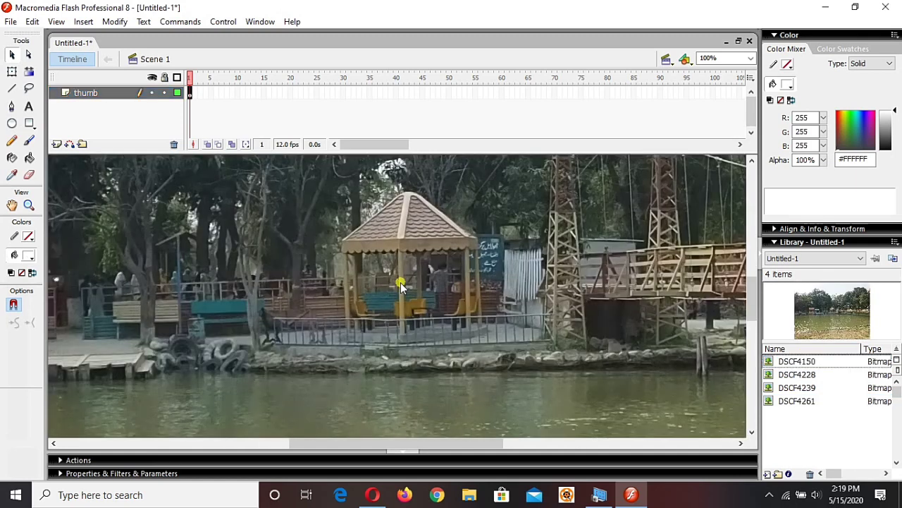
Resize the placed DSCF4150 photo to 40 × 40 in the Properties panel.
left_click(359, 473)
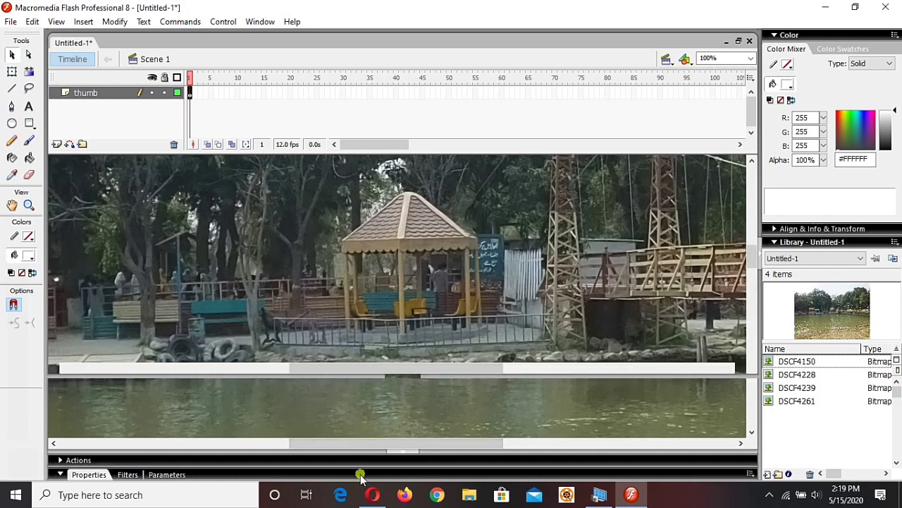
left_click_drag(111, 455, 51, 453)
key("BackSpace")
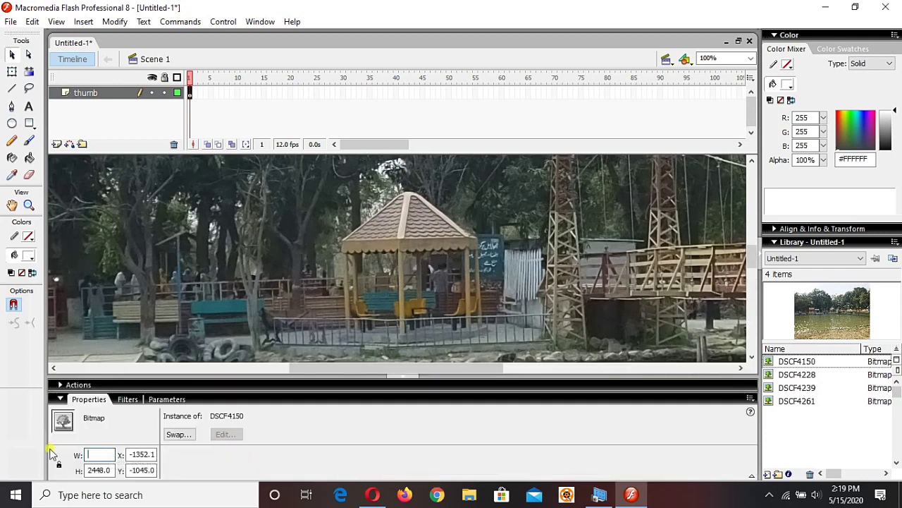
type("40")
key("Tab")
type("40")
key("Return")
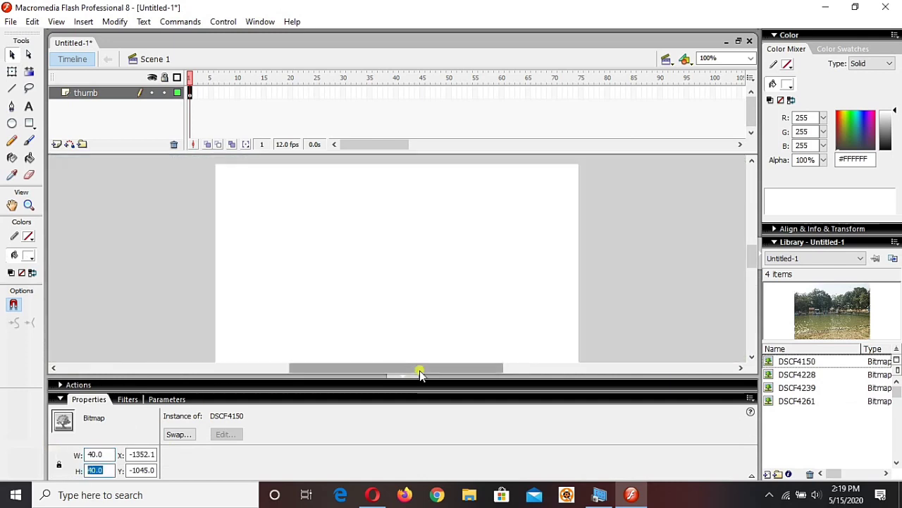
left_click(432, 397)
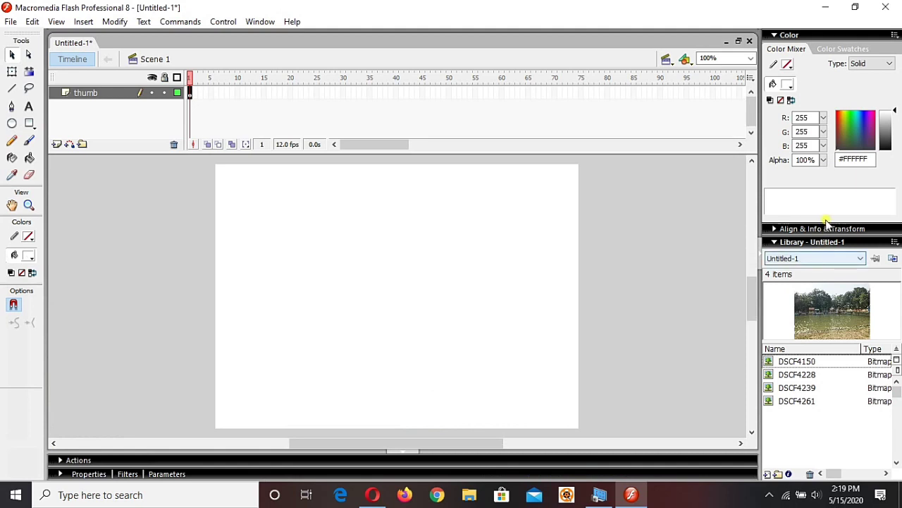
left_click(874, 230)
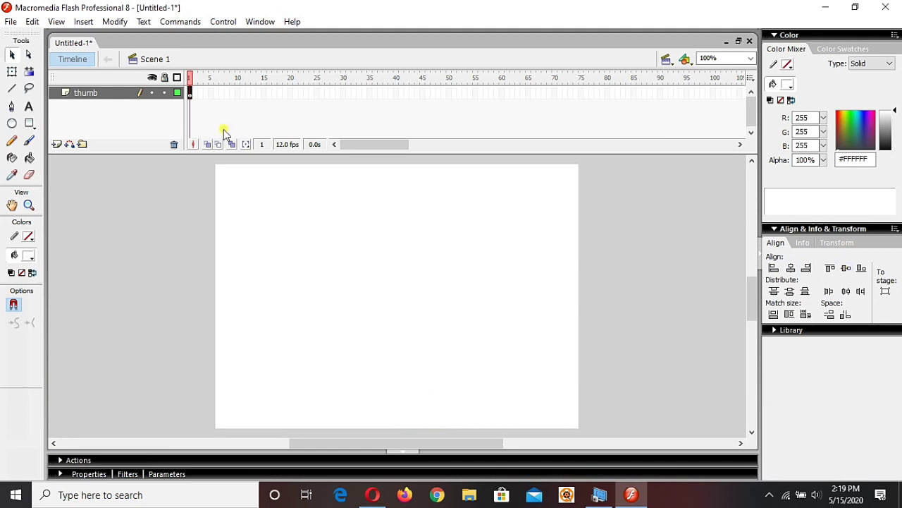
Centre the photo on the stage with alignment set To stage.
left_click(192, 93)
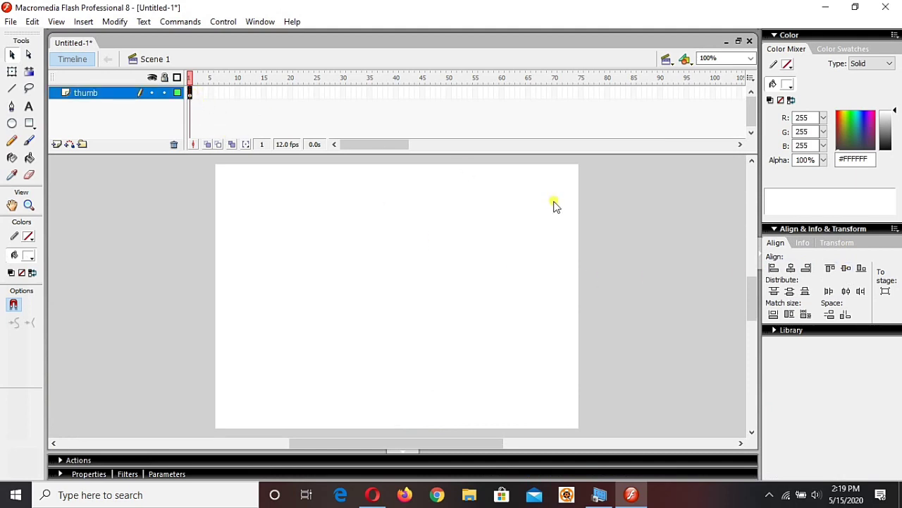
left_click(885, 291)
left_click(792, 267)
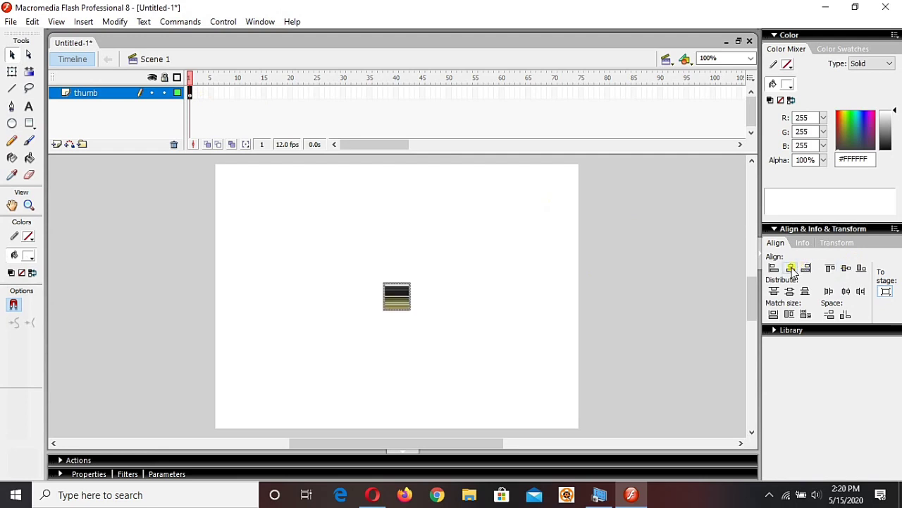
Resize the photo from 40 to 80 × 80 in the Properties panel.
left_click(532, 320)
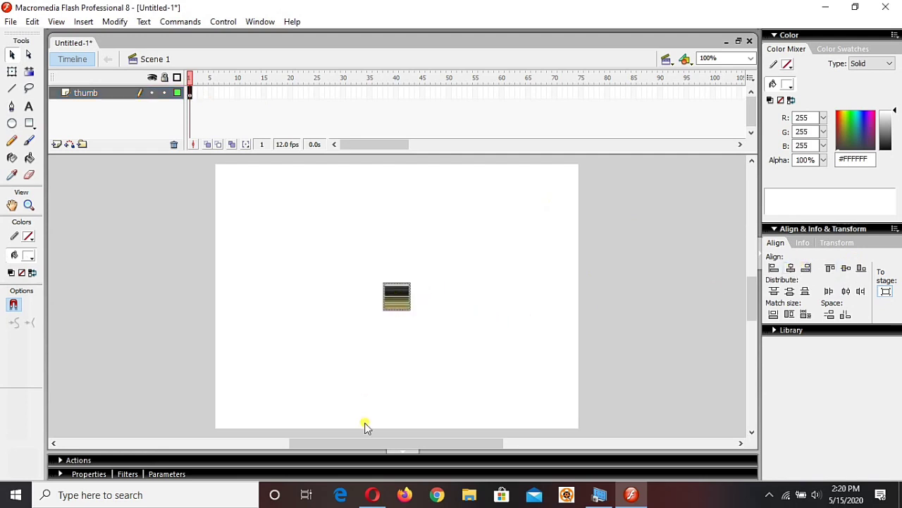
left_click(369, 471)
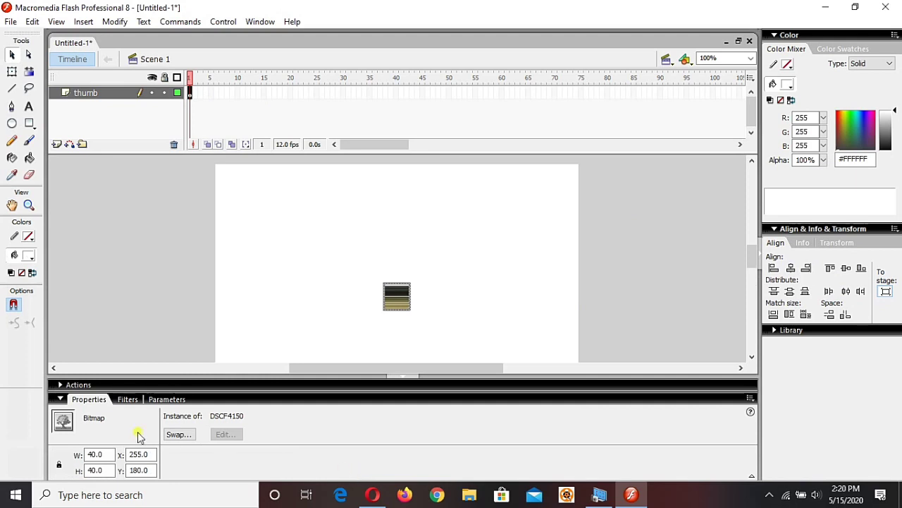
double_click(99, 454)
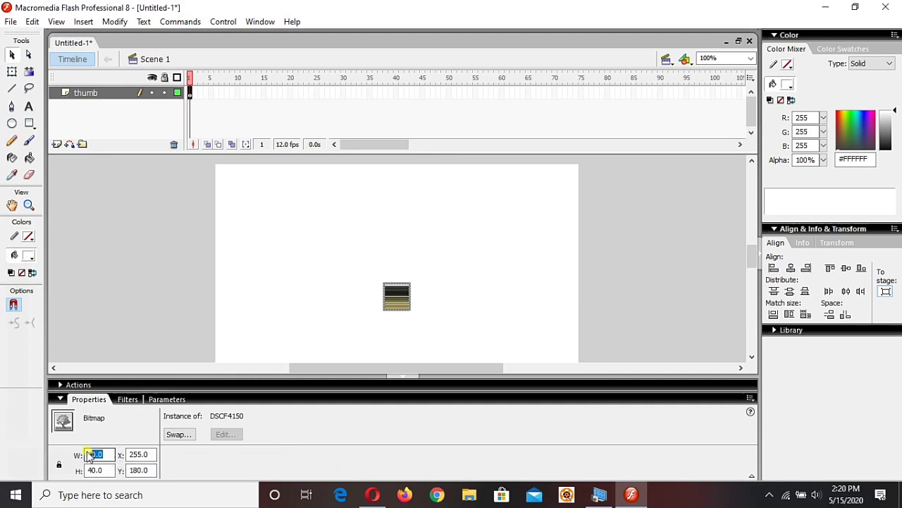
key("BackSpace")
type("80")
key("Tab")
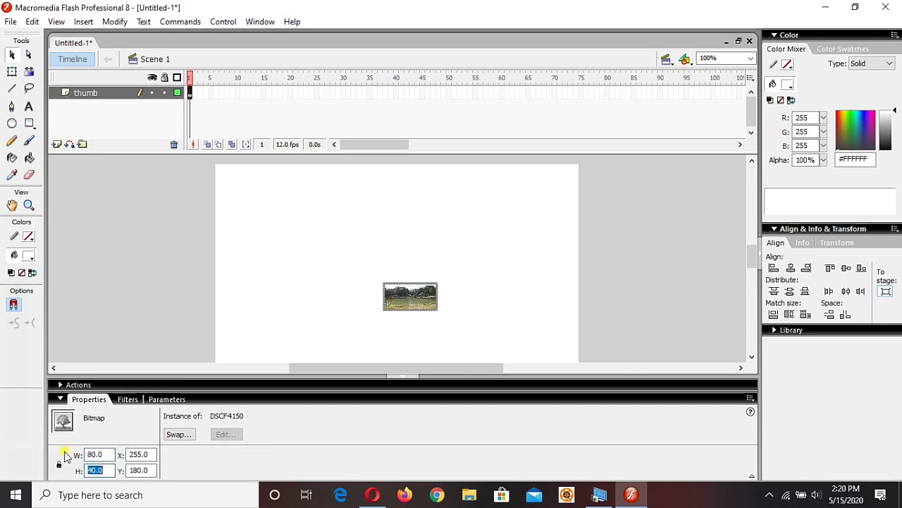
type("80")
key("Tab")
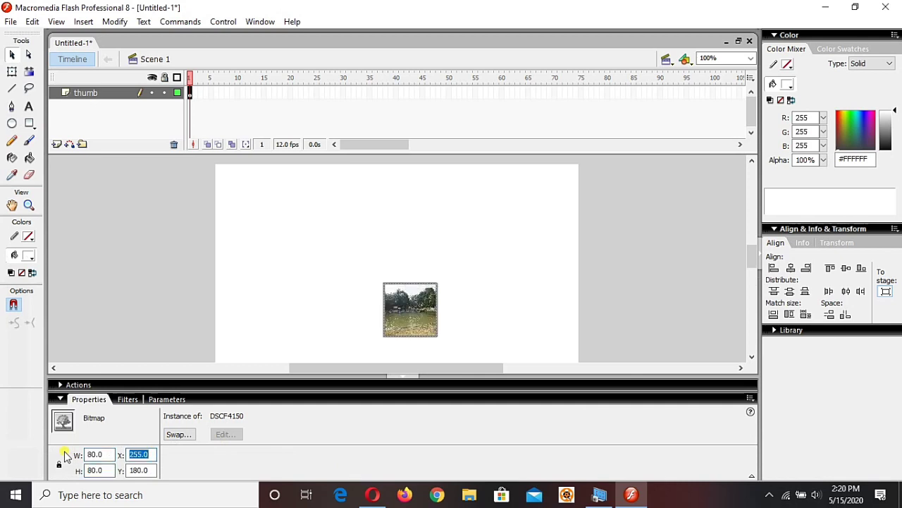
left_click(371, 401)
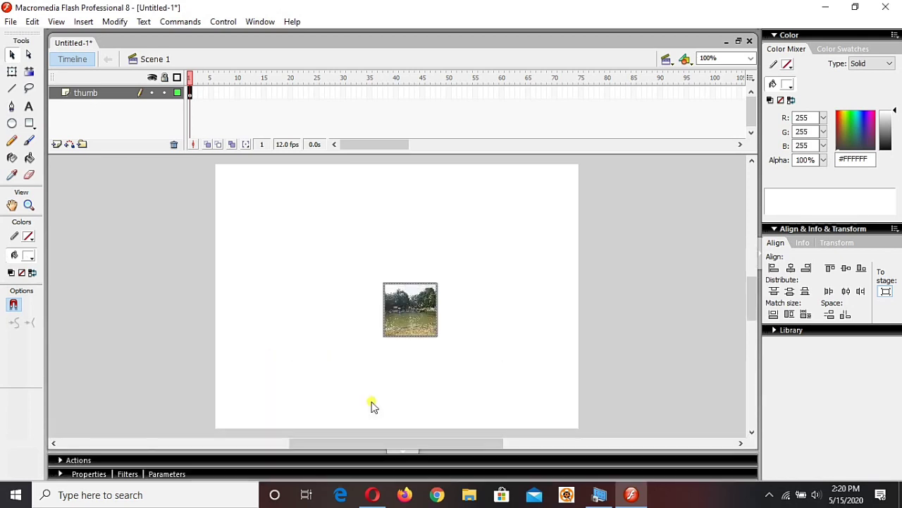
Move the thumbnail to the stage's bottom-left corner and bring back the Library.
left_click_drag(409, 329, 272, 414)
left_click(355, 256)
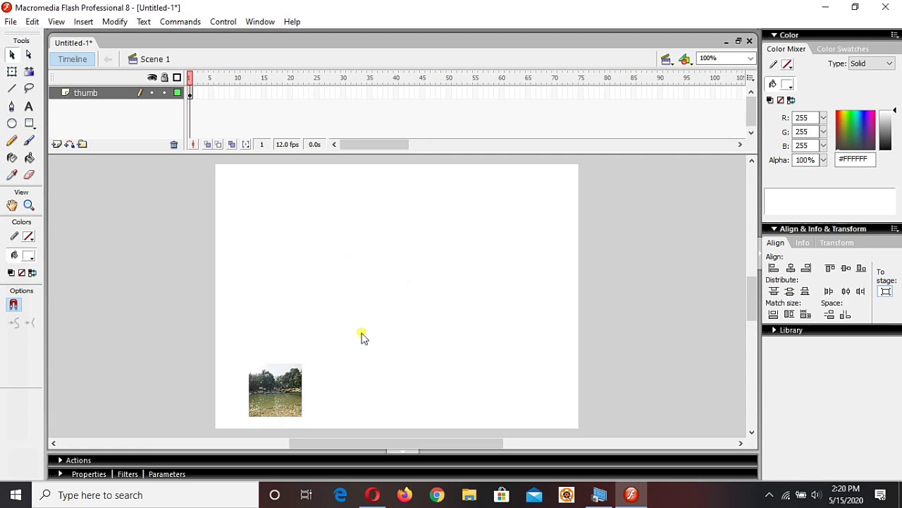
left_click(832, 329)
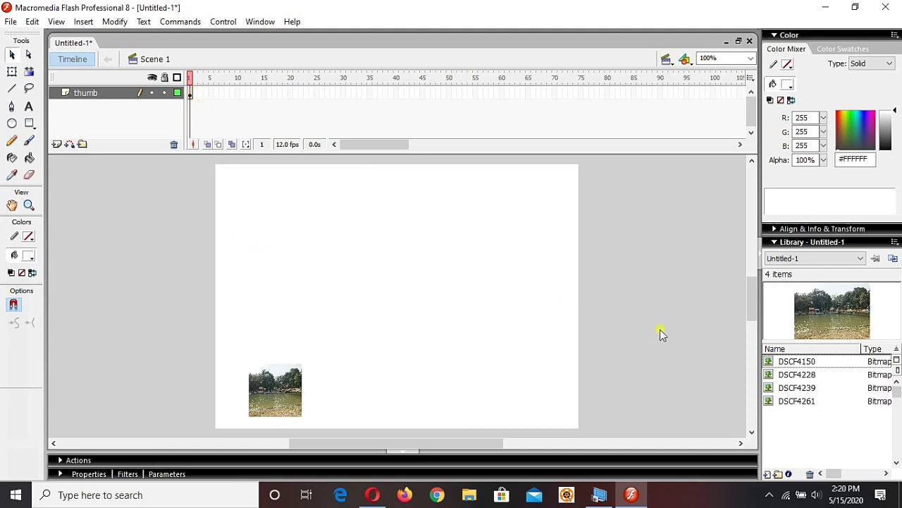
Place DSCF4228 on the stage and enter width 50, height 80.
left_click(804, 374)
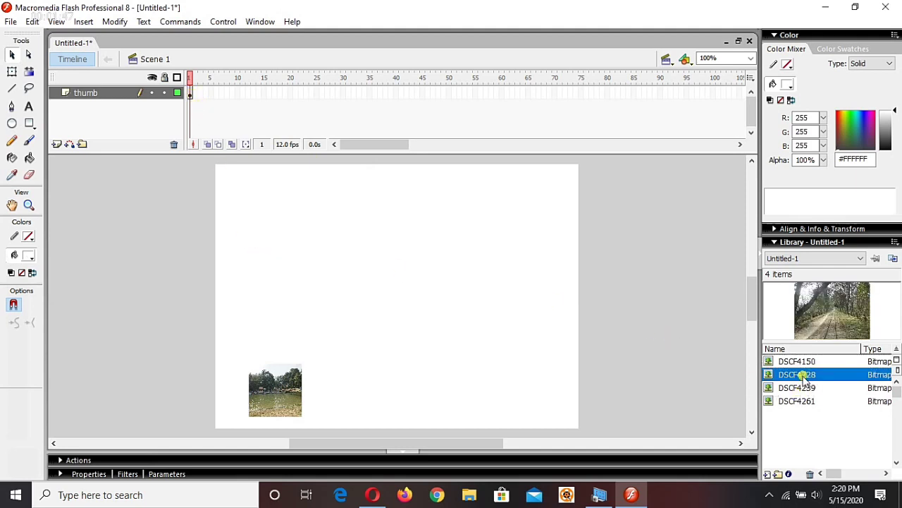
left_click_drag(800, 375, 486, 375)
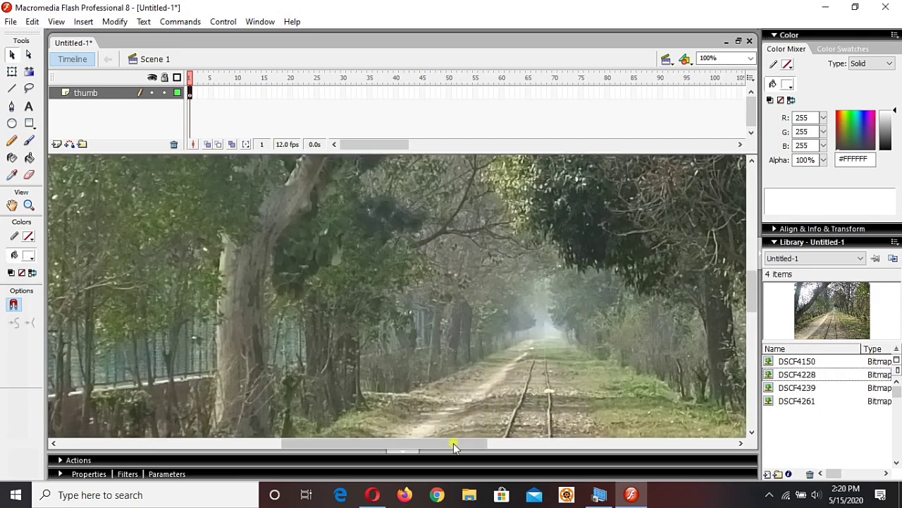
left_click(448, 474)
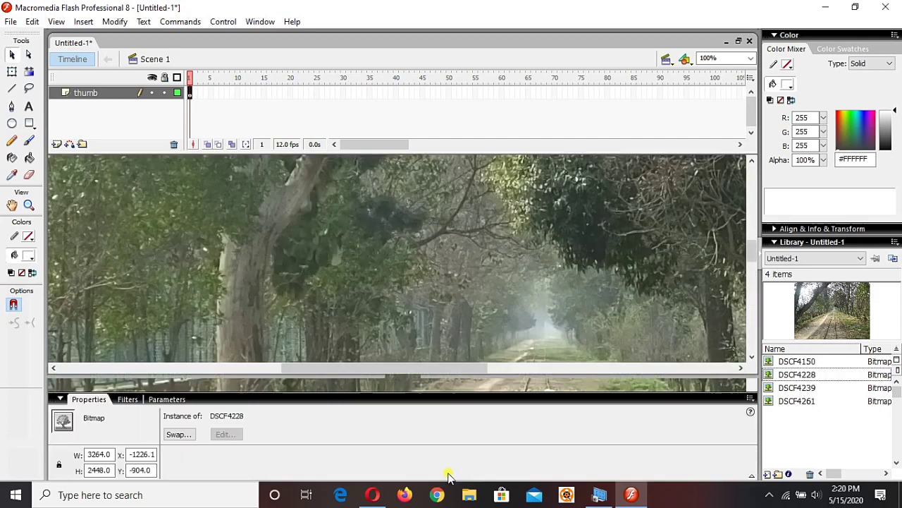
double_click(109, 455)
type("5")
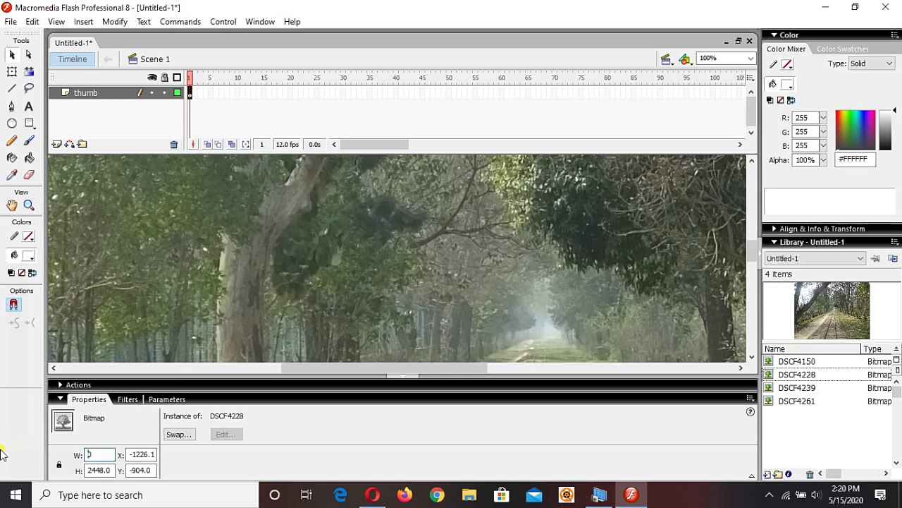
type("0")
key("Tab")
type("80")
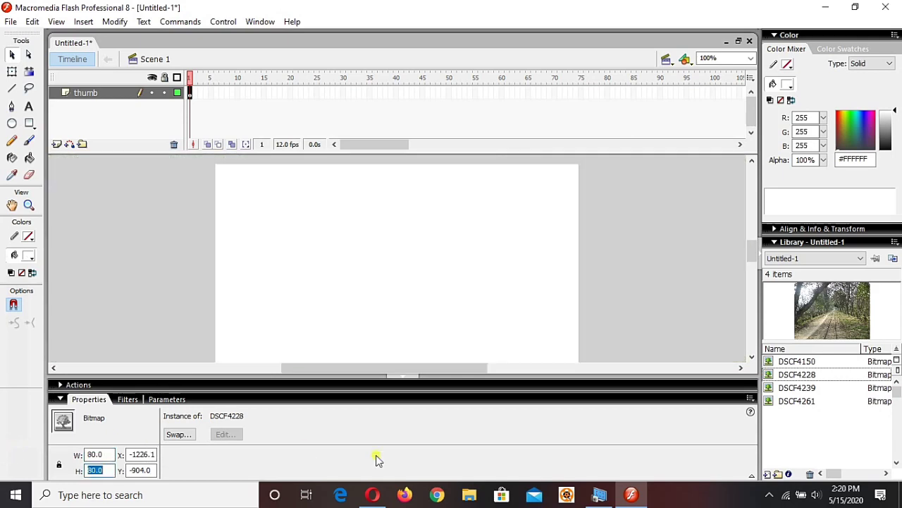
Place DSCF4239 on the stage and resize it to 80 × 80.
left_click(806, 392)
left_click_drag(806, 392, 428, 295)
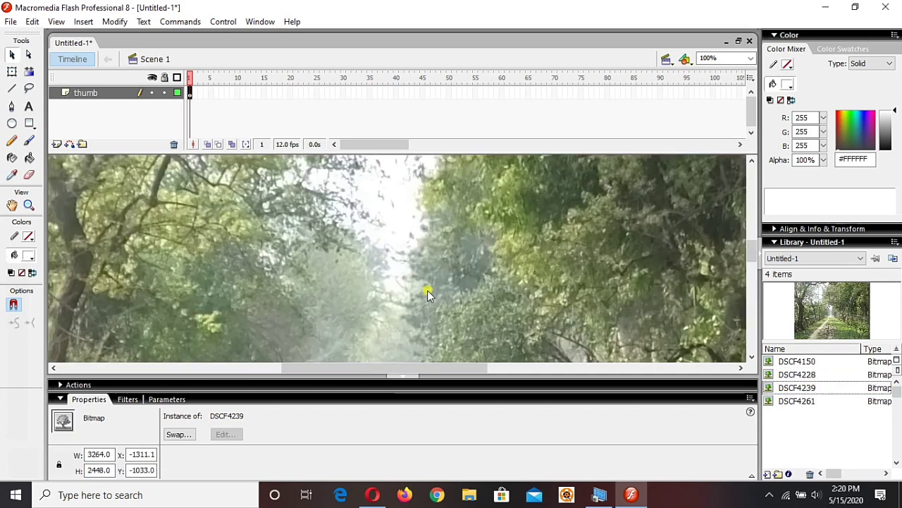
double_click(99, 454)
key("BackSpace")
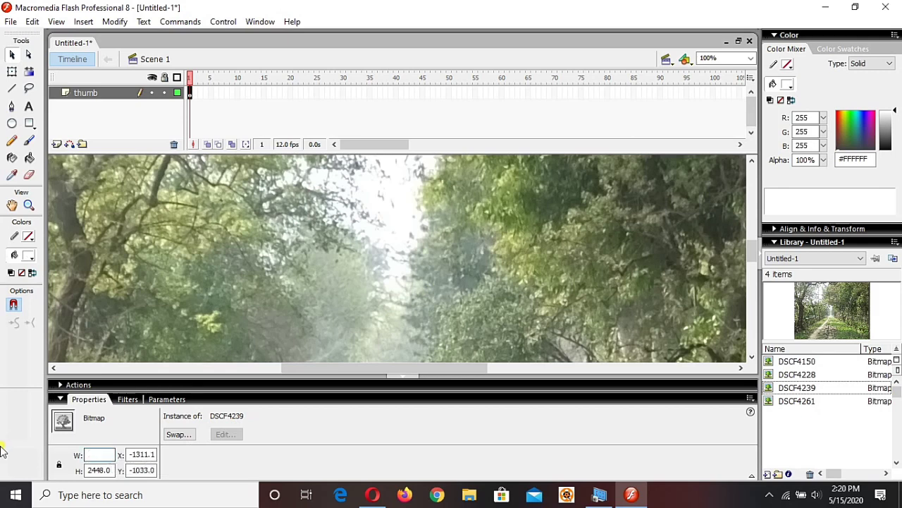
type("80")
key("Tab")
type("80")
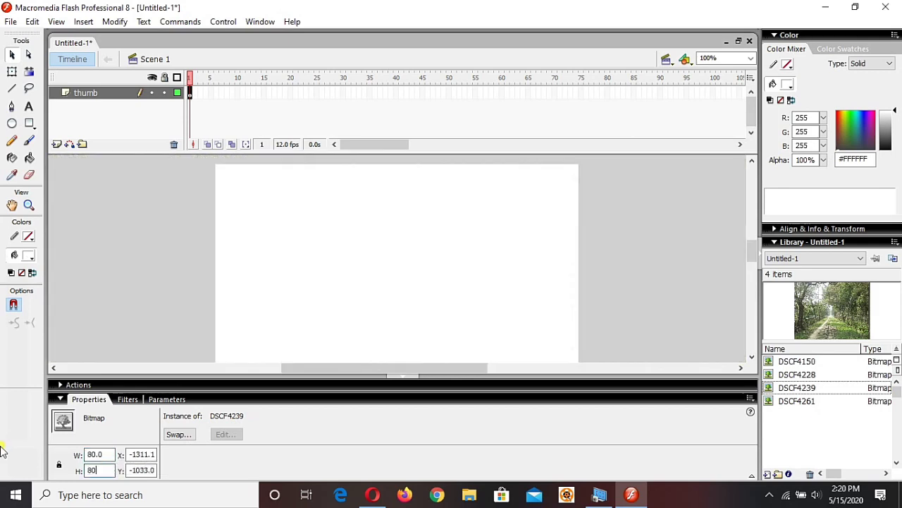
key("Return")
Place the DSCF4261 railway photo on the stage with width 80.
left_click(795, 401)
left_click_drag(795, 403, 444, 294)
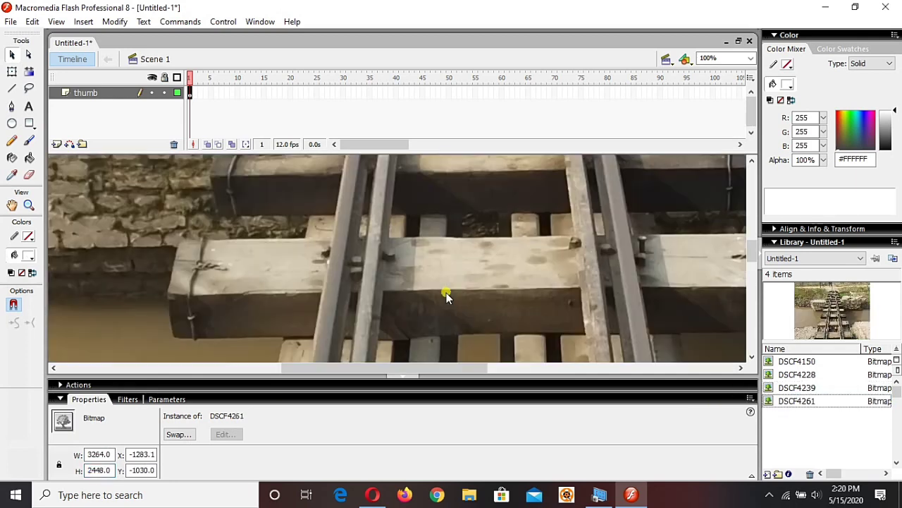
double_click(111, 456)
key("BackSpace")
type("8")
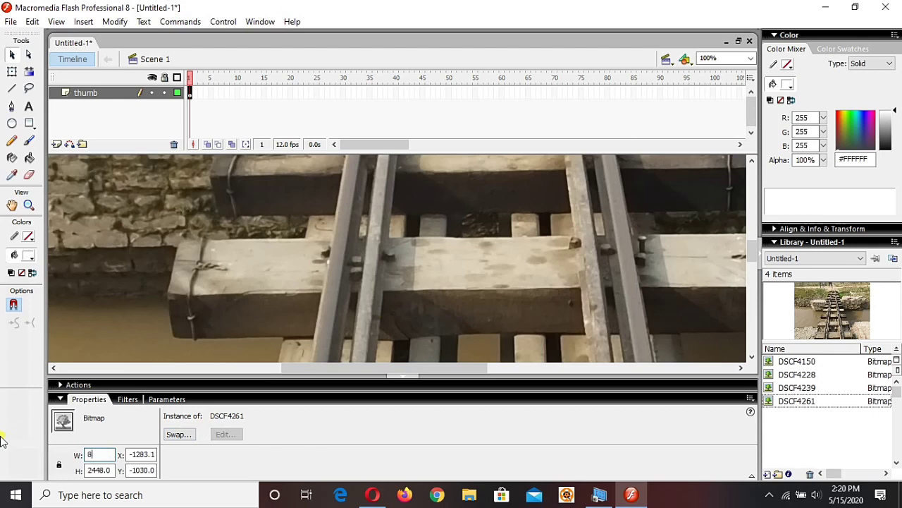
type("0")
key("Tab")
type("80")
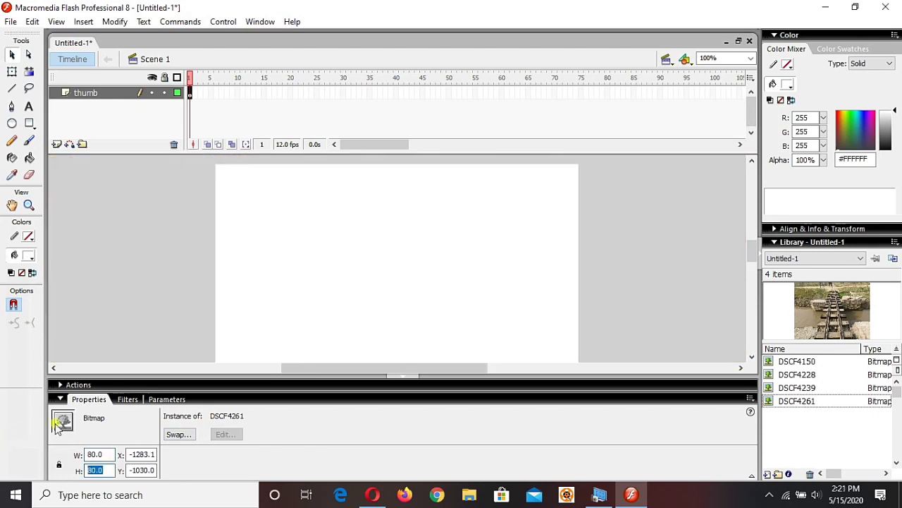
left_click(349, 400)
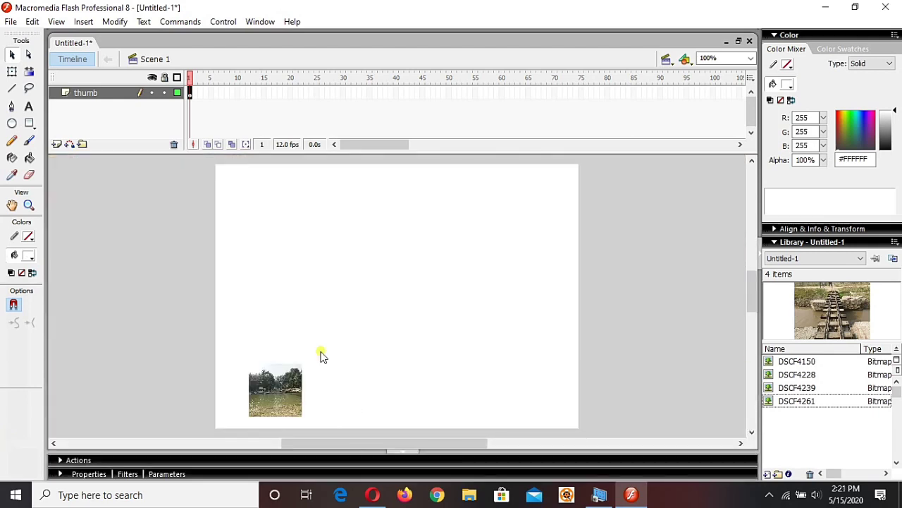
Centre all photos on the thumb layer vertically and horizontally on the stage.
left_click(190, 94)
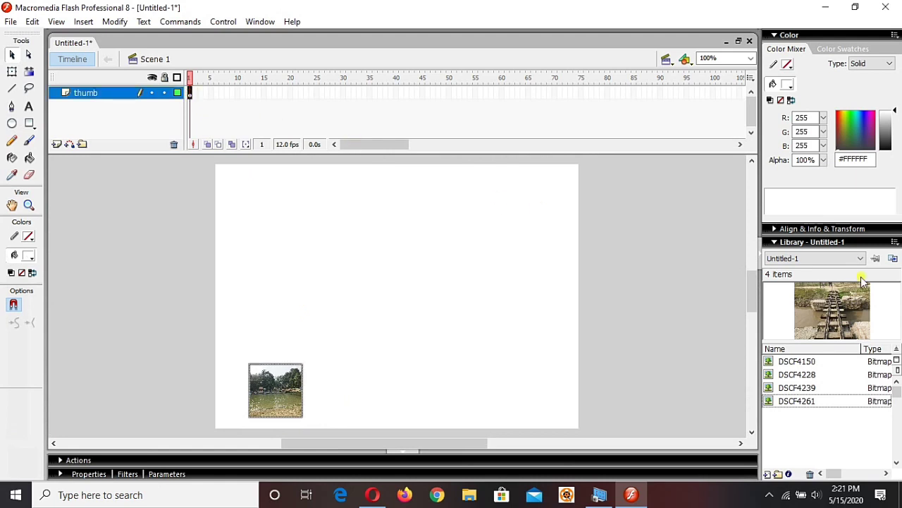
left_click(879, 230)
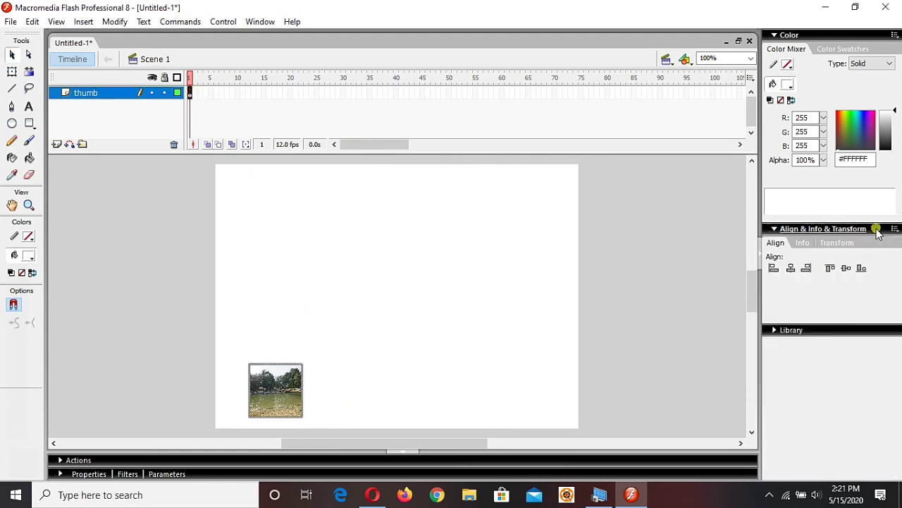
left_click(846, 268)
left_click(791, 268)
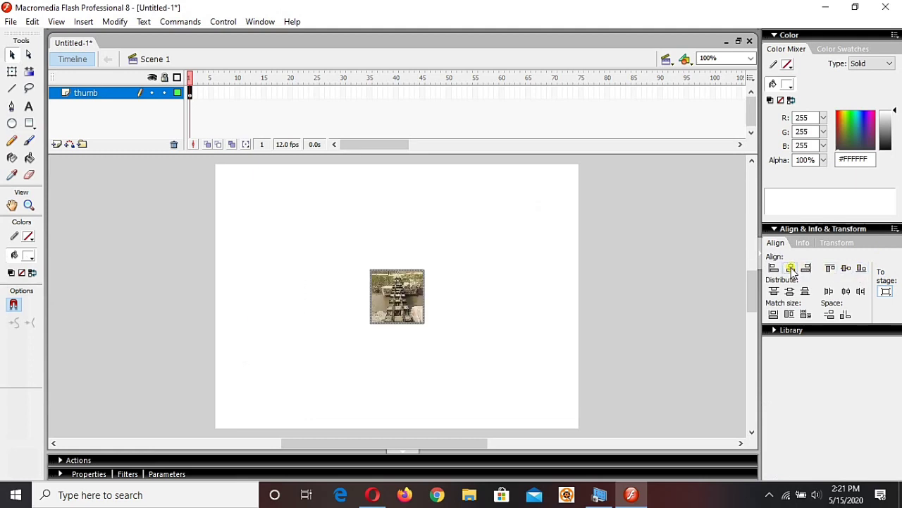
left_click(547, 315)
Drag the four thumbnails into a rough row along the stage bottom.
left_click_drag(415, 301, 268, 390)
left_click_drag(393, 302, 504, 397)
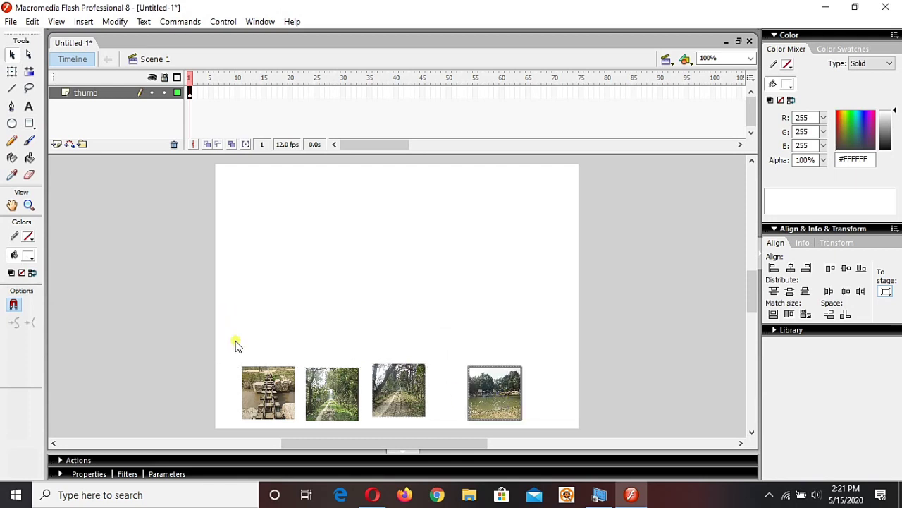
left_click_drag(392, 381, 415, 383)
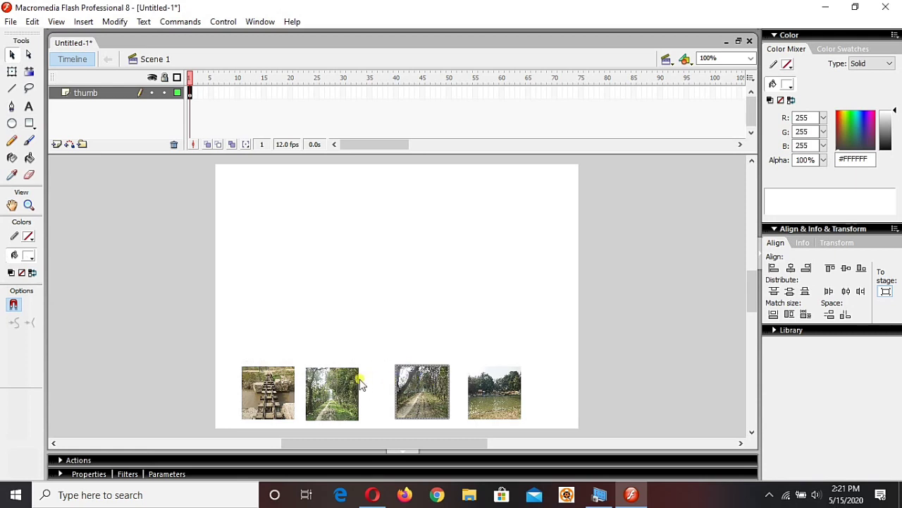
left_click_drag(343, 382, 360, 384)
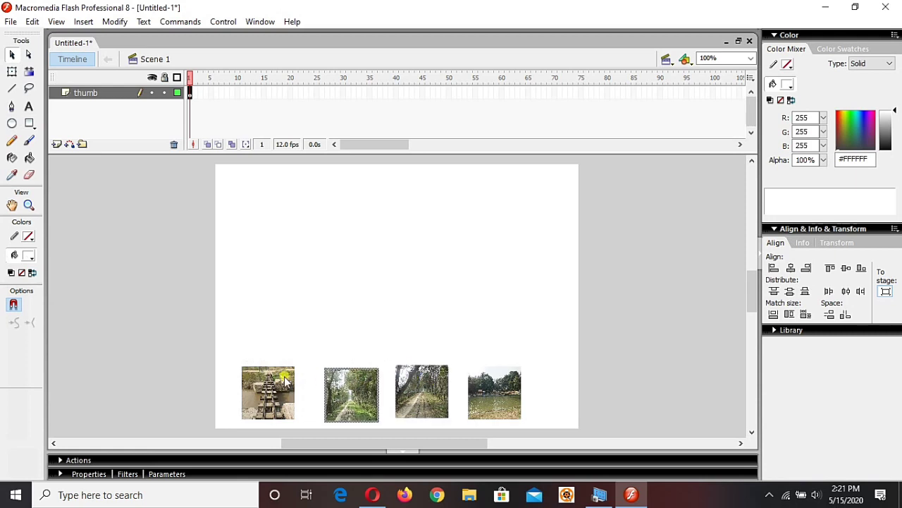
mouse_move(286, 379)
left_mouse_down()
mouse_move(310, 381)
mouse_move(302, 383)
left_mouse_up()
Align the four thumbnails on vertical centres and distribute them evenly horizontally.
left_click_drag(471, 410, 556, 428)
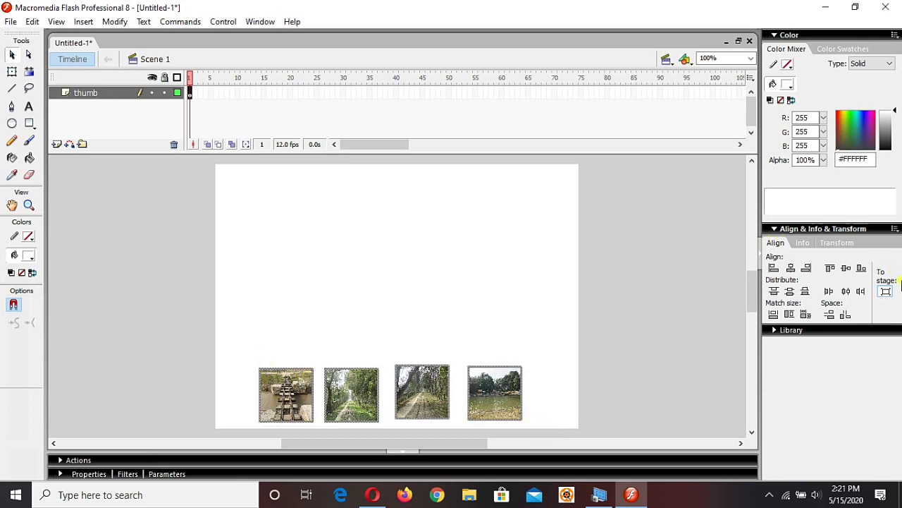
left_click(848, 271)
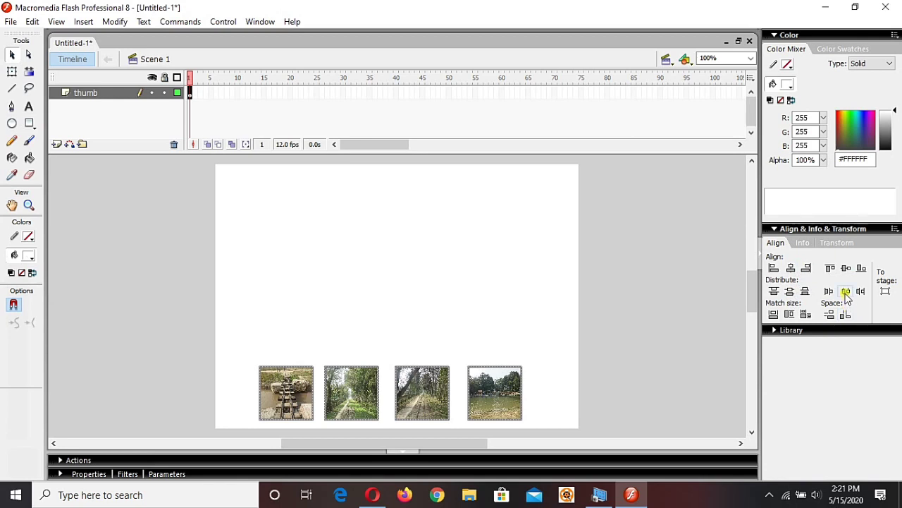
left_click(846, 291)
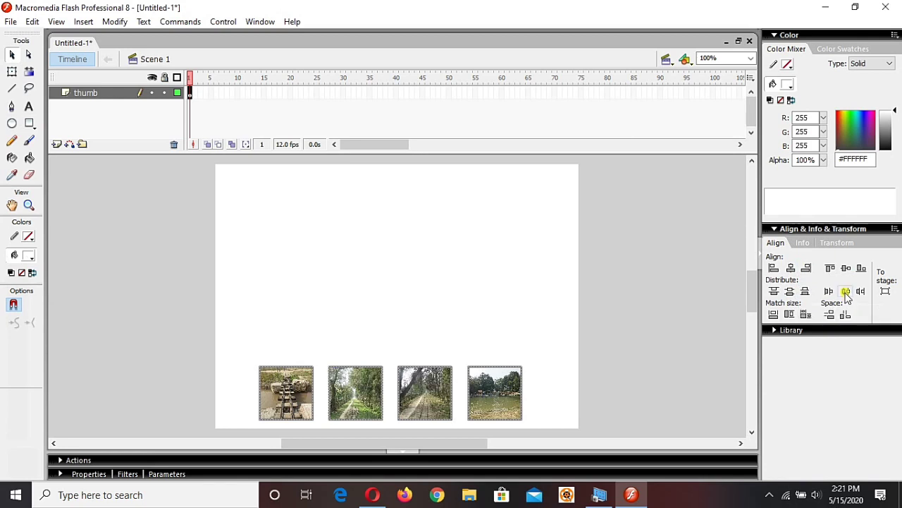
left_click(608, 271)
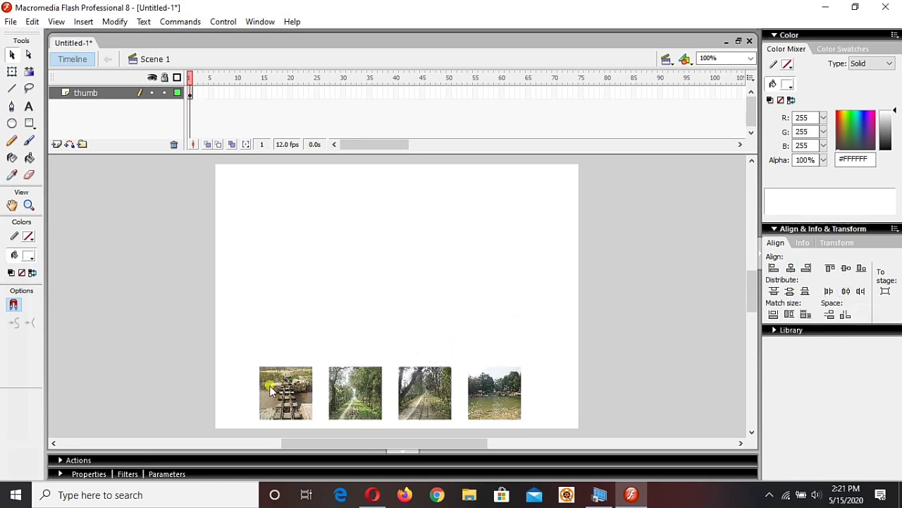
left_click_drag(481, 391, 492, 395)
left_click_drag(191, 310, 542, 437)
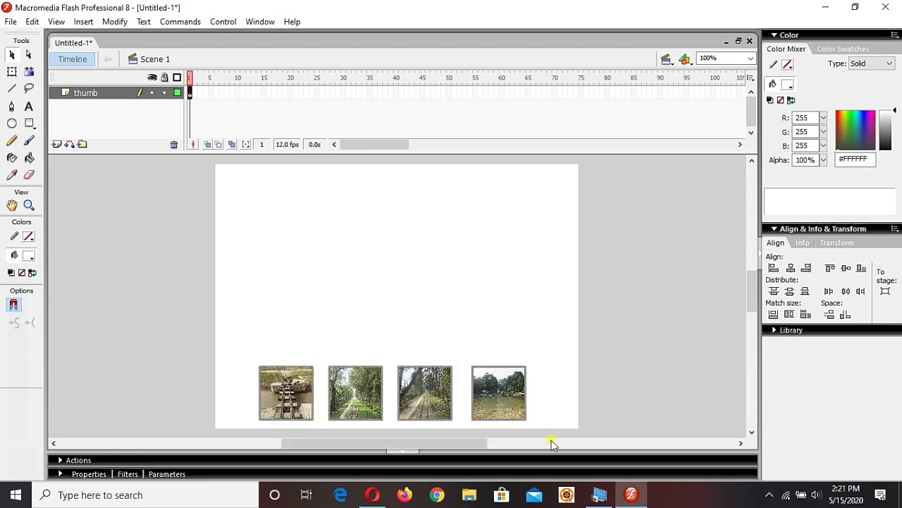
left_click(845, 291)
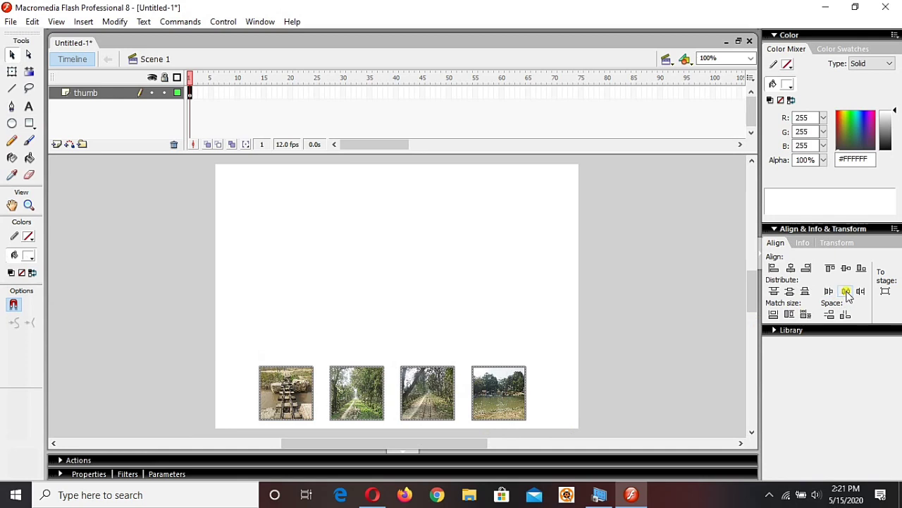
left_click(561, 336)
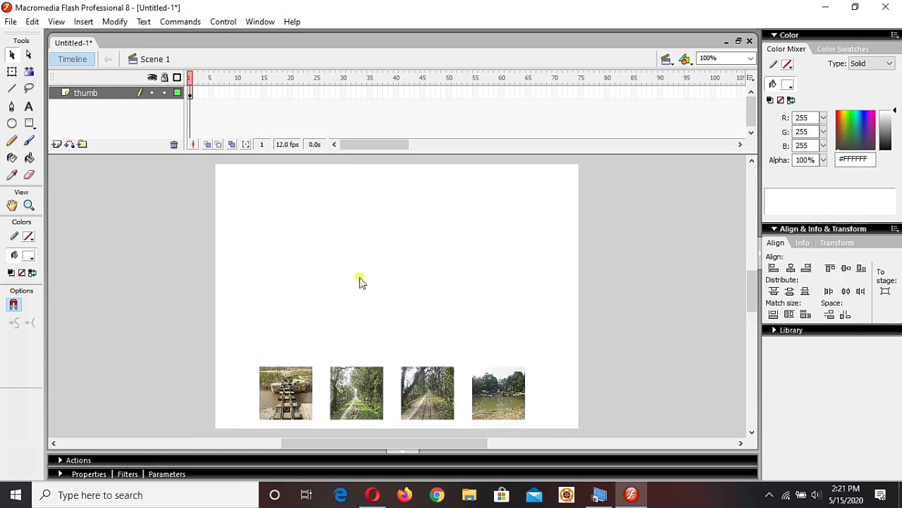
left_click(286, 393)
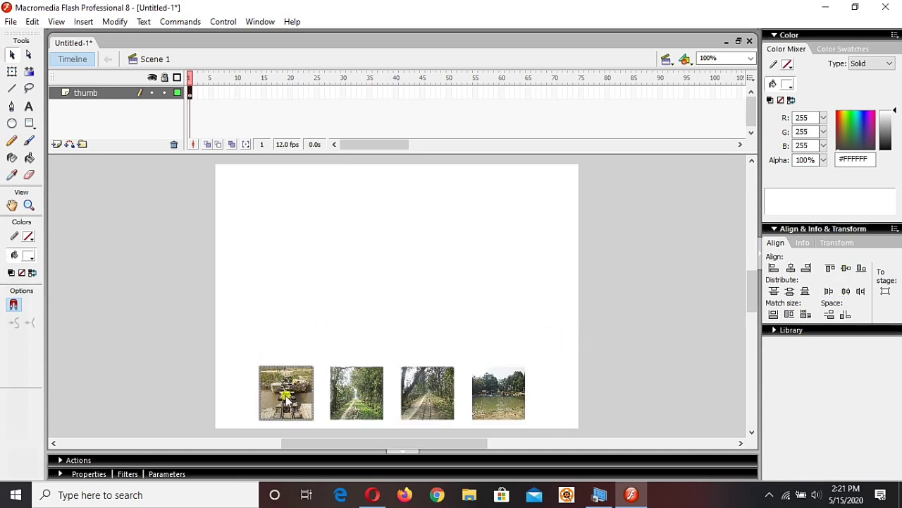
Convert the first two thumbnails into button symbols btn1 and btn2.
left_click(120, 23)
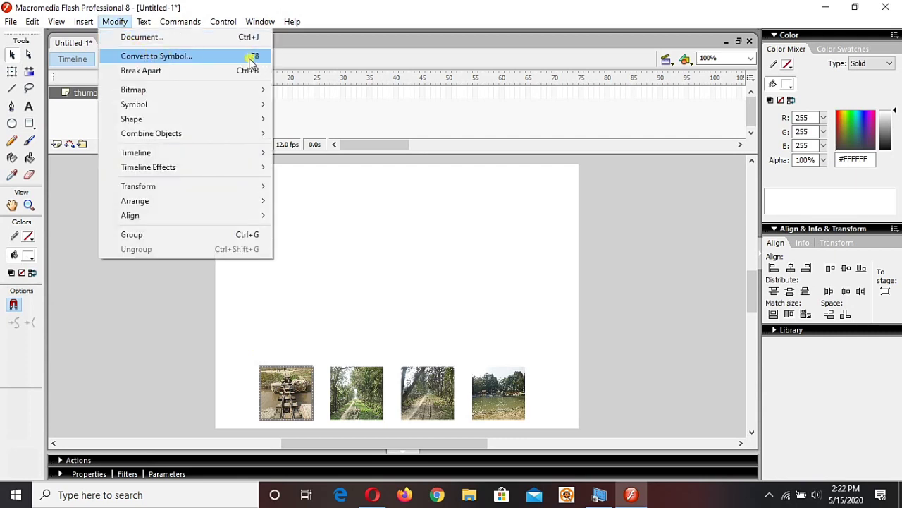
left_click(212, 60)
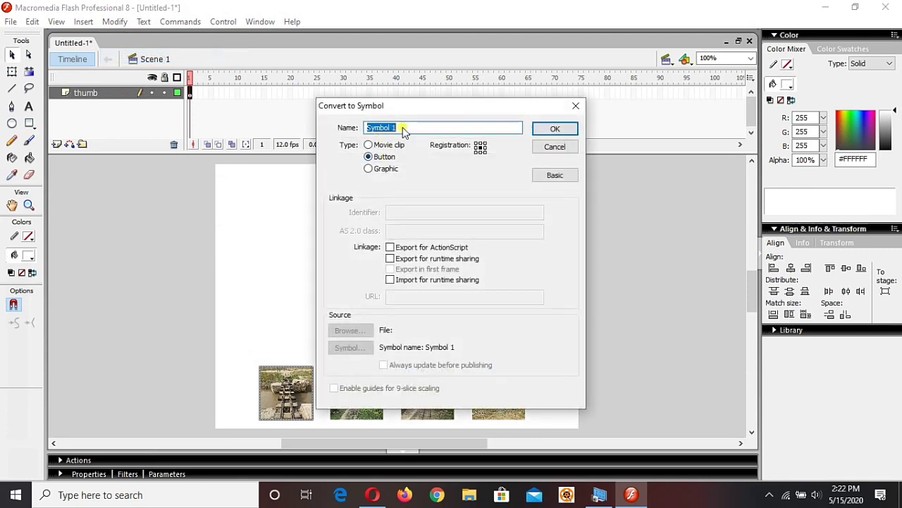
type("1")
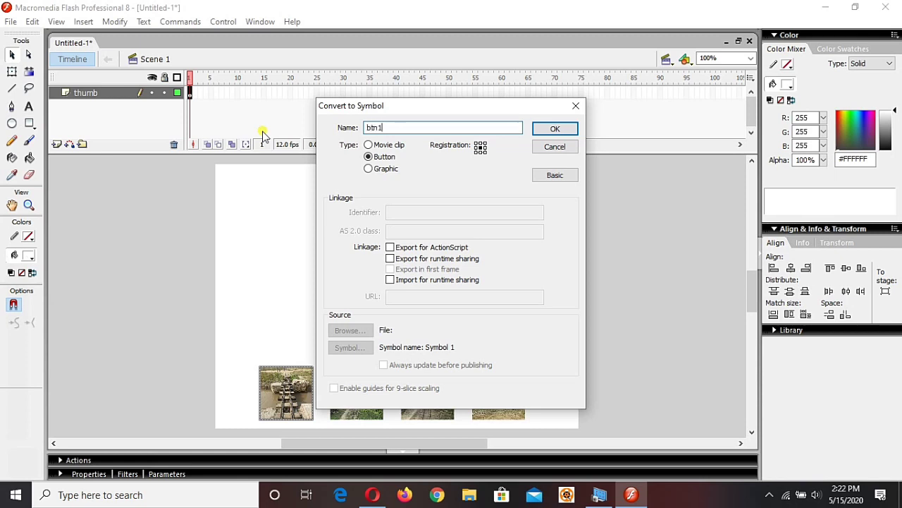
key("Return")
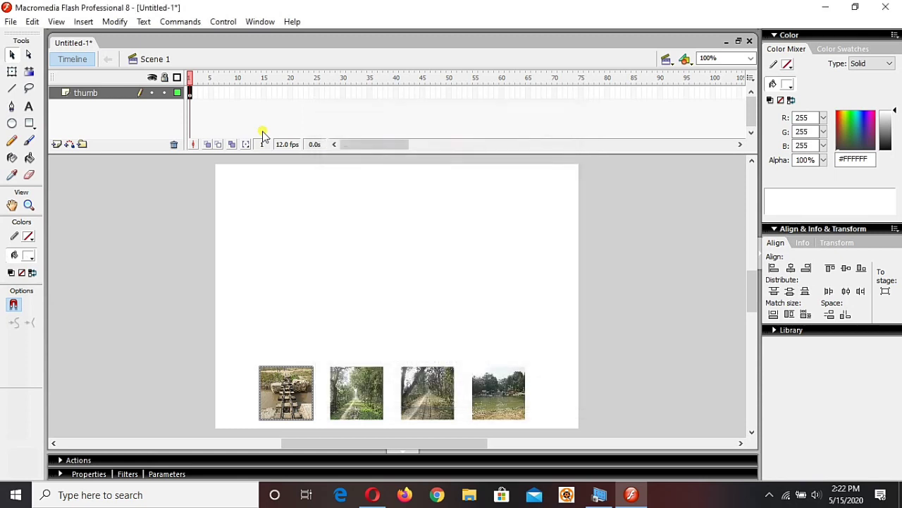
left_click(353, 385)
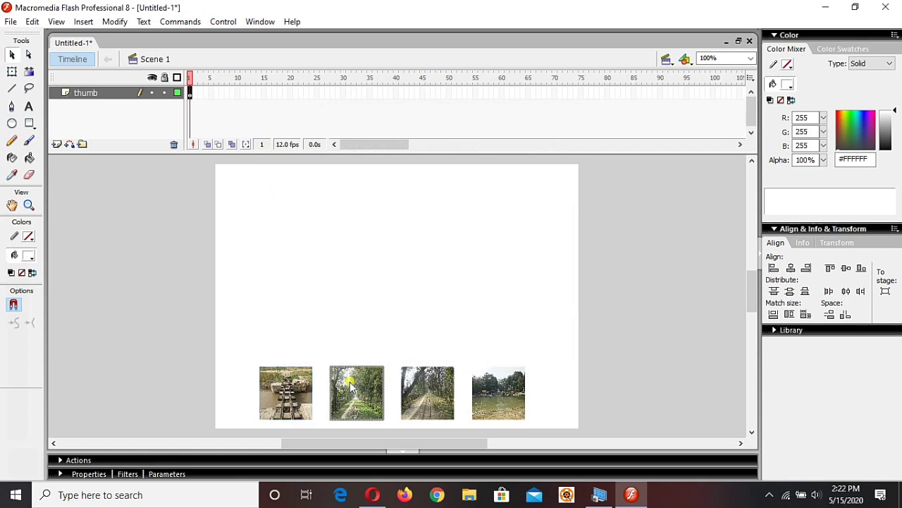
left_click(115, 21)
left_click(144, 56)
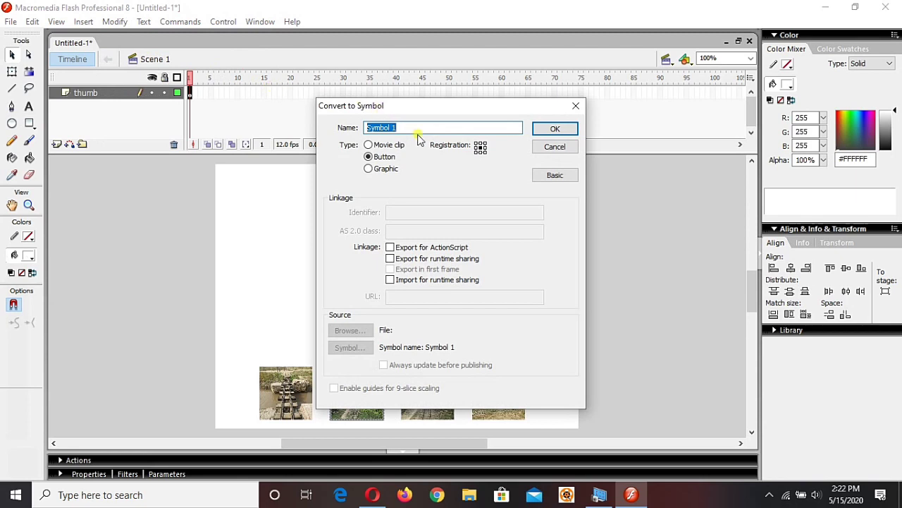
type("btn2")
key("Return")
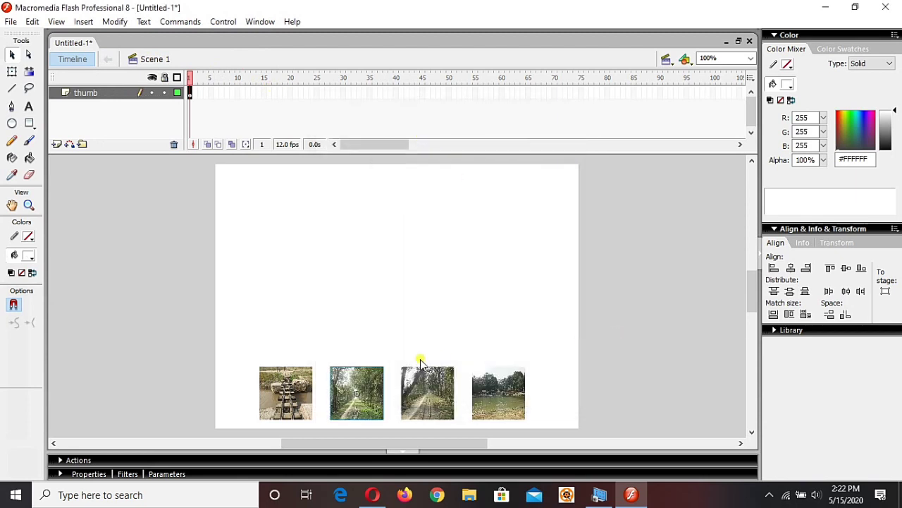
Convert the third and fourth thumbnails into button symbols btn3 and btn4.
left_click(430, 390)
key("F8")
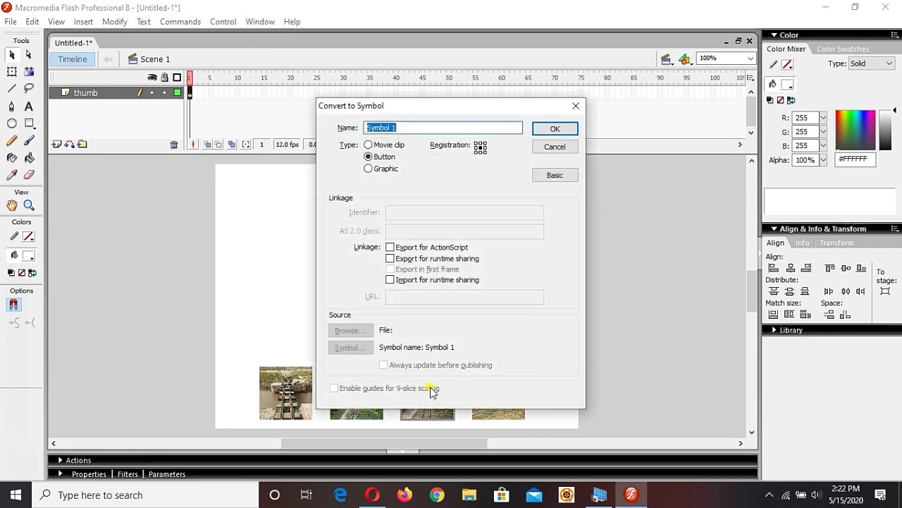
type("btn3")
key("Return")
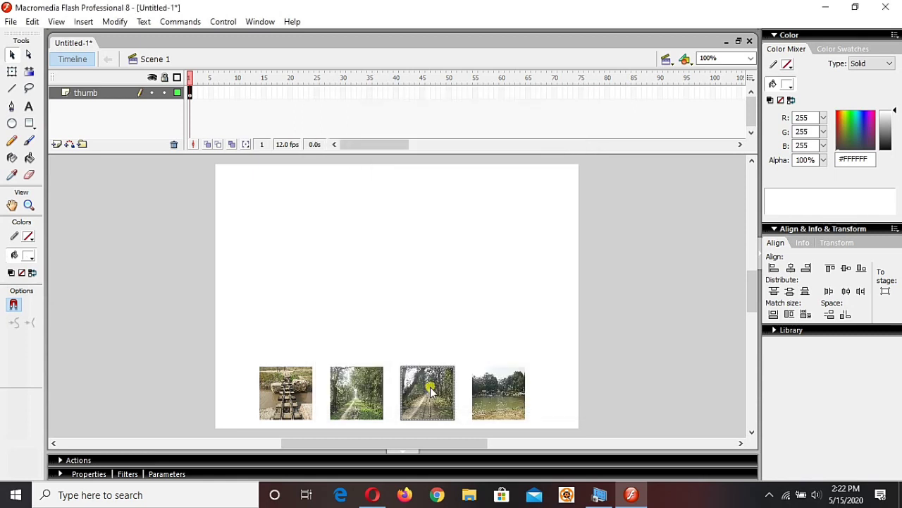
left_click(509, 401)
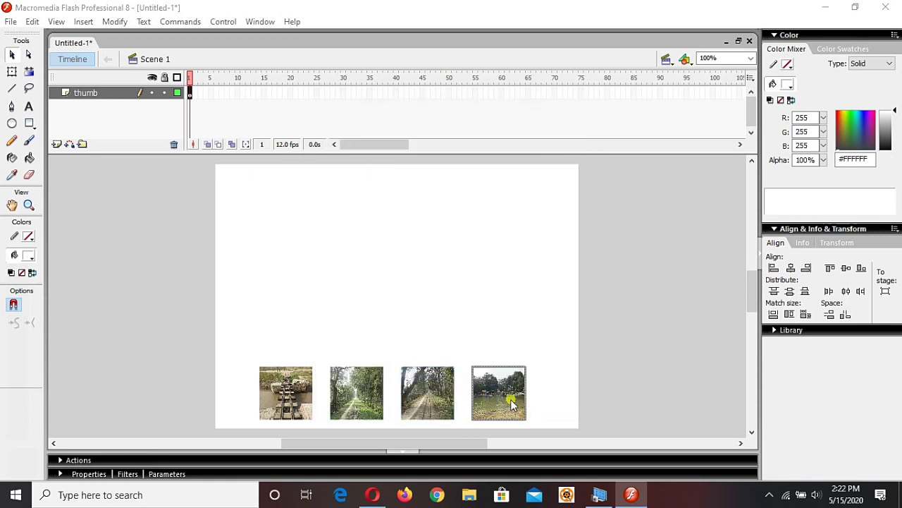
key("F8")
type("btn")
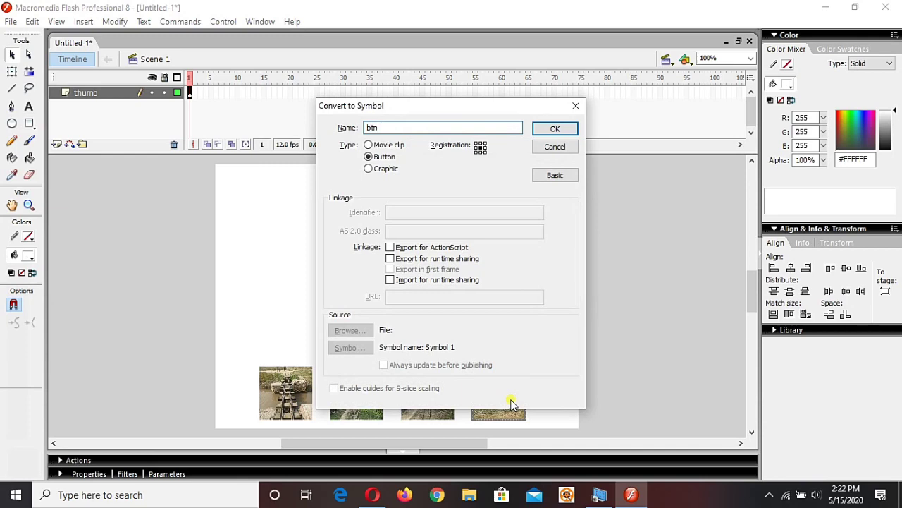
type("4")
key("Return")
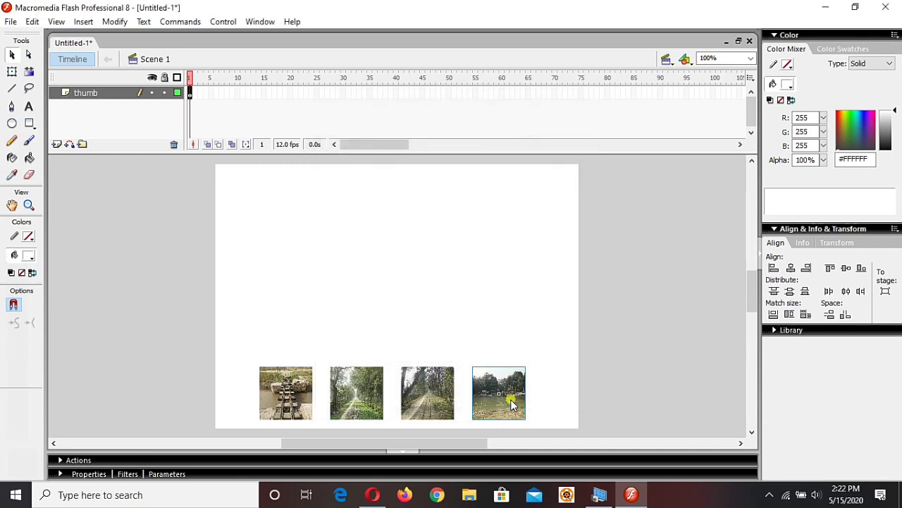
key("ctrl+s")
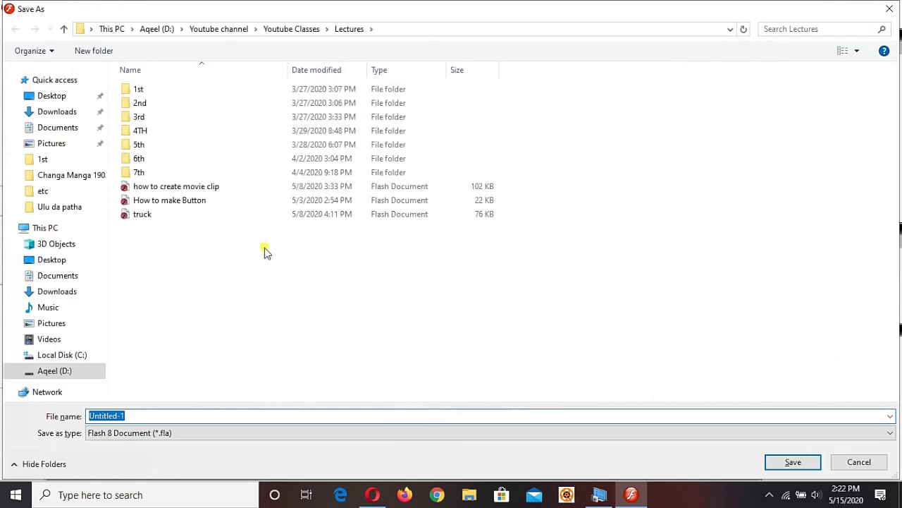
Save the file as 'how to make pic slide' and deselect the thumbnails.
type("how to make pic slide")
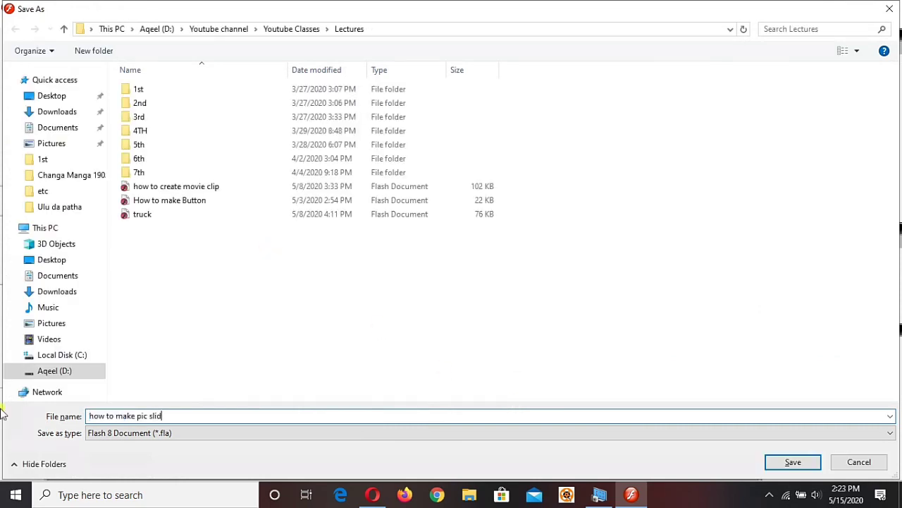
key("Return")
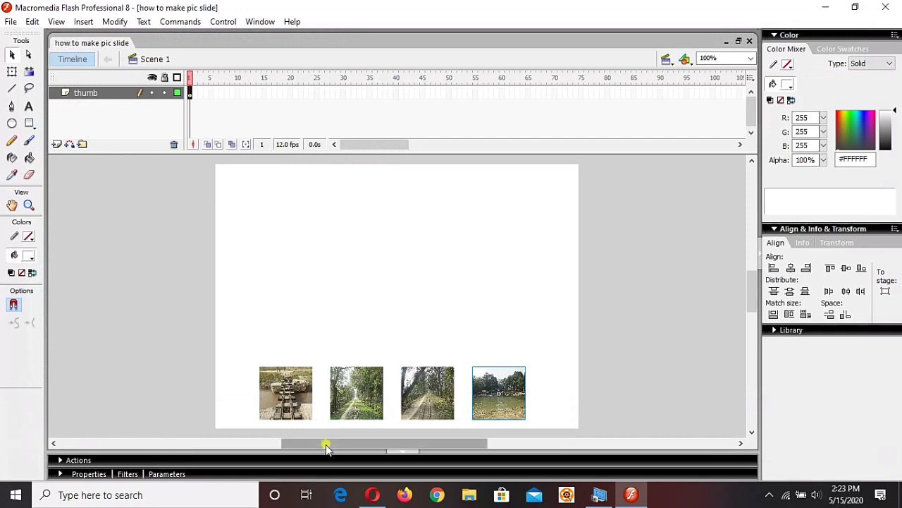
left_click(398, 290)
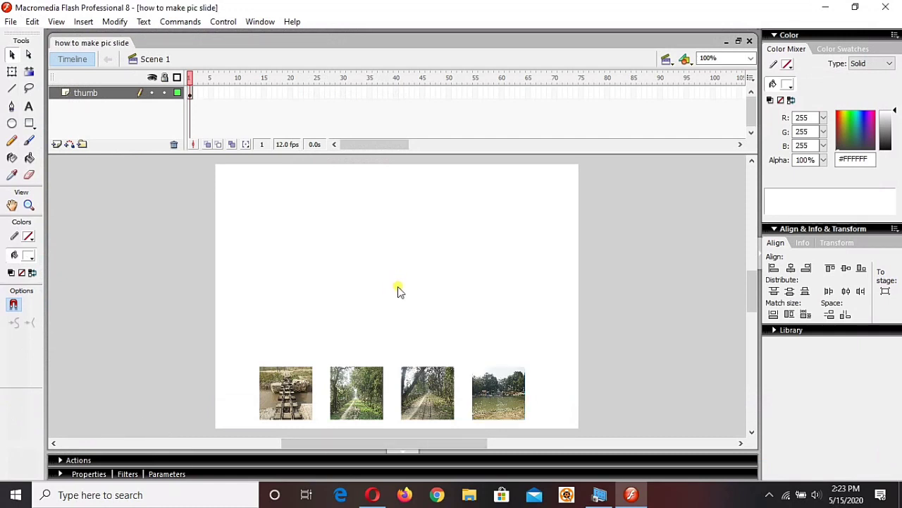
Insert a new layer above thumb named 'pic', show the Library, and make pic active.
left_click(57, 145)
double_click(111, 98)
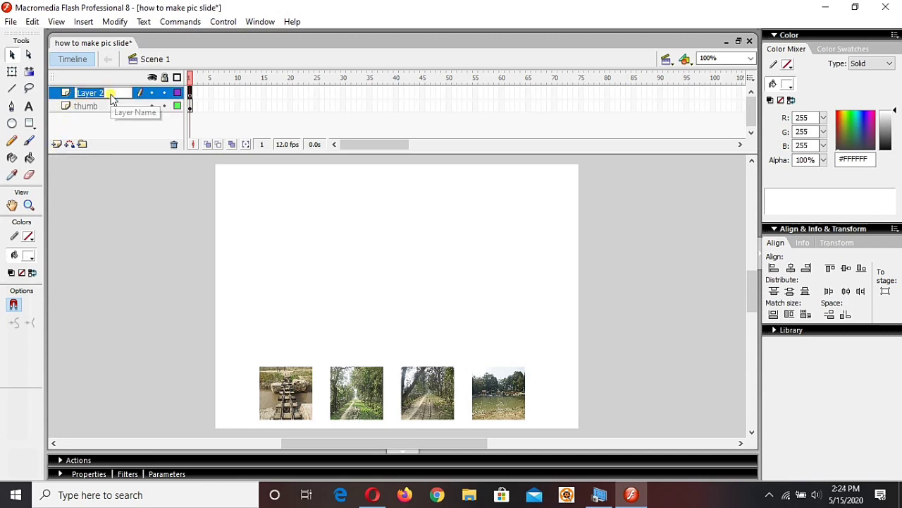
type("p")
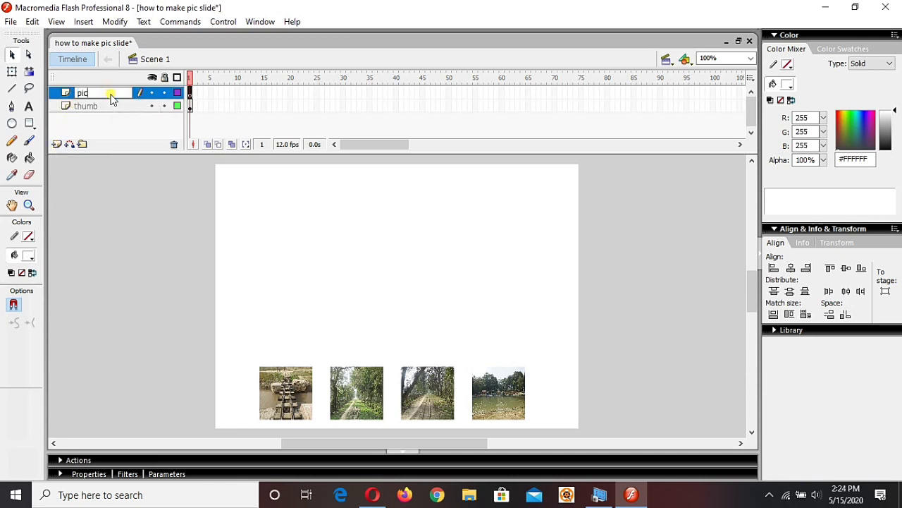
type("ic")
left_click(110, 96)
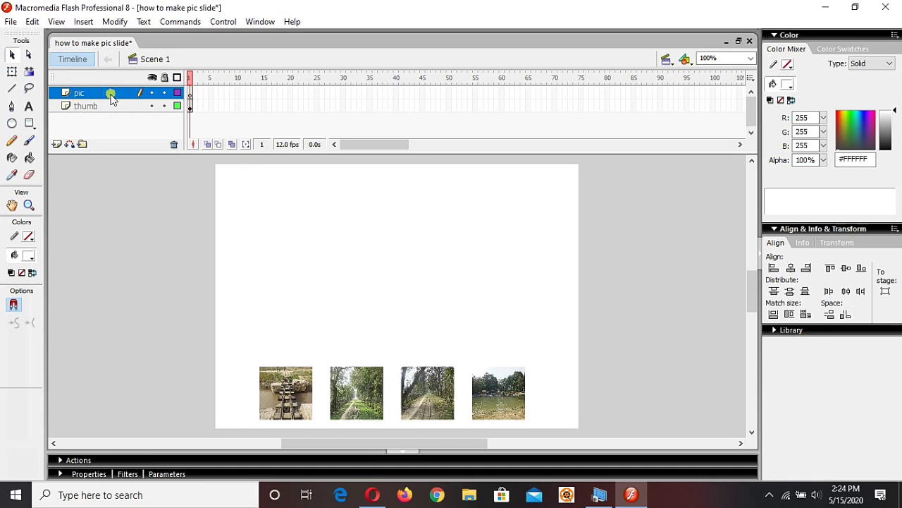
left_click(190, 93)
left_click(285, 381)
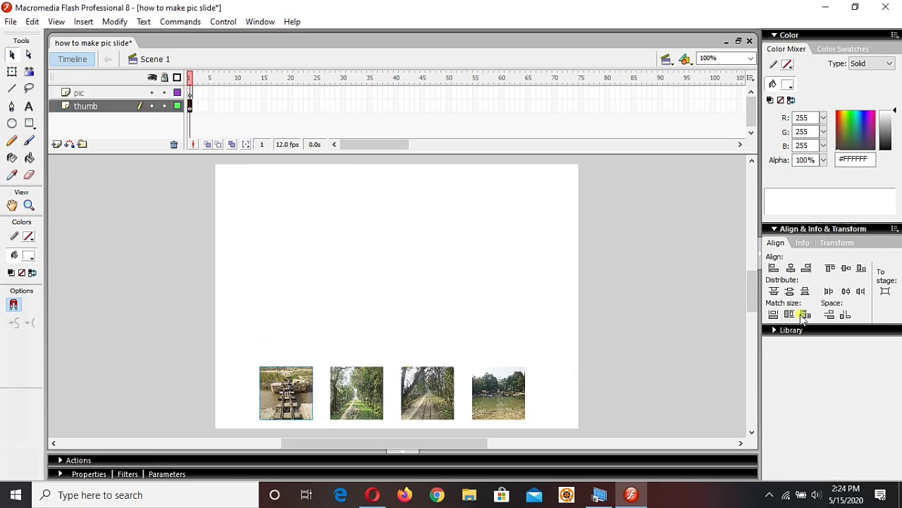
left_click(820, 330)
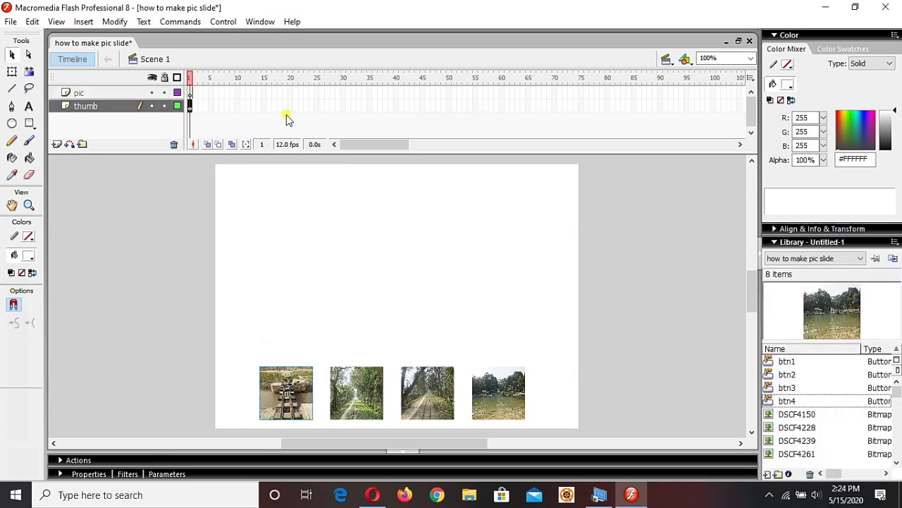
left_click(190, 94)
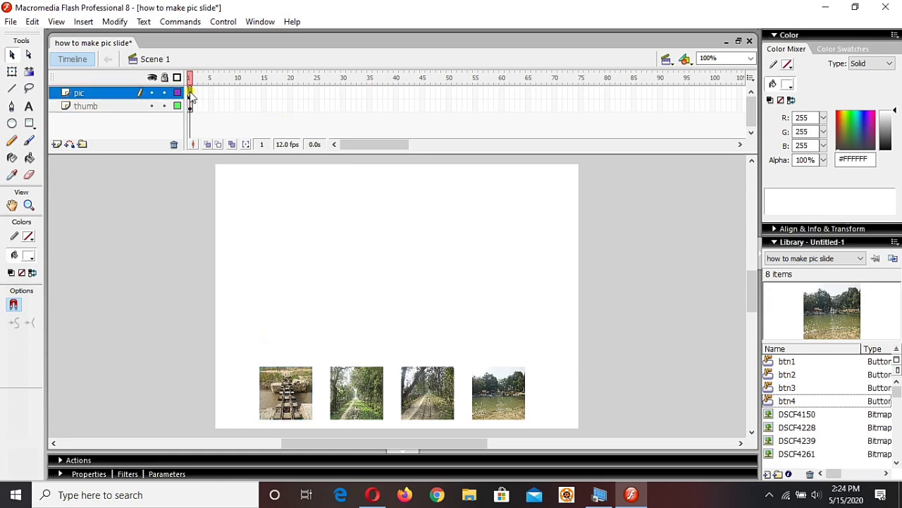
Place DSCF4150 on the pic layer and resize it to 600 × 600.
left_click(803, 418)
left_click_drag(803, 416, 368, 249)
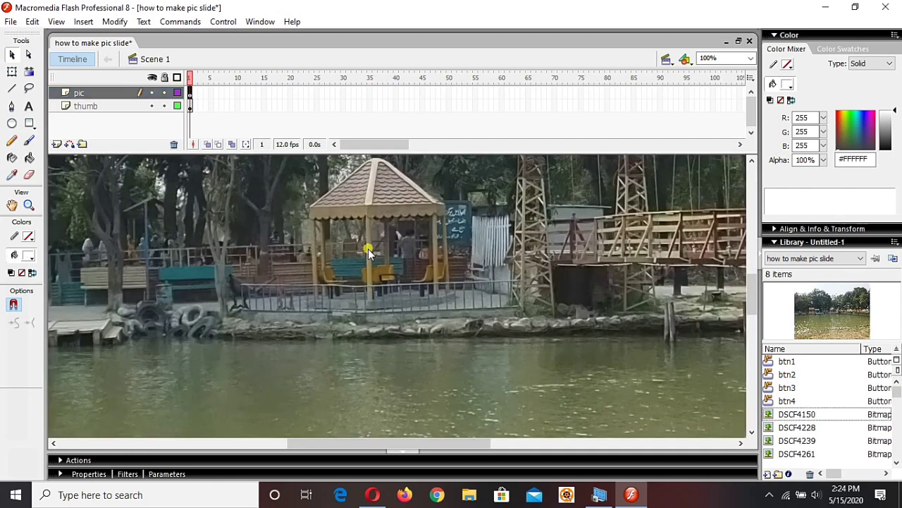
left_click(230, 473)
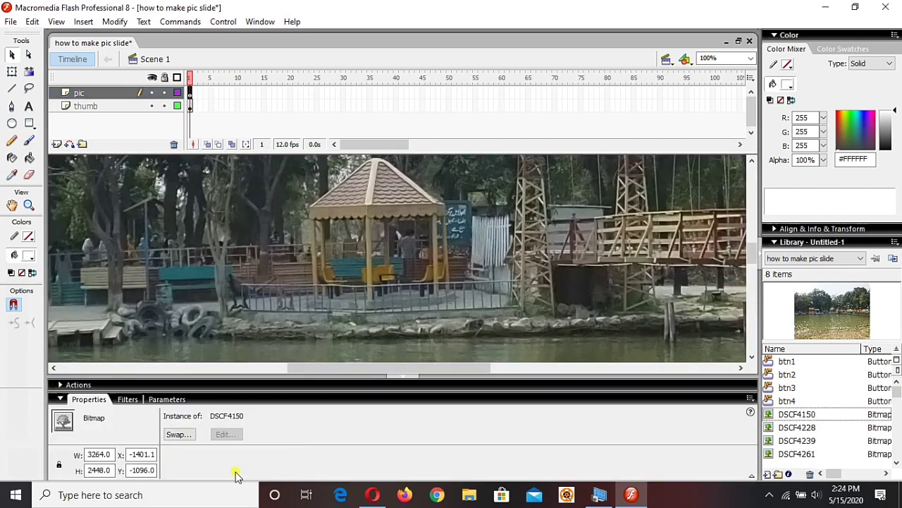
left_click(110, 453)
key("BackSpace")
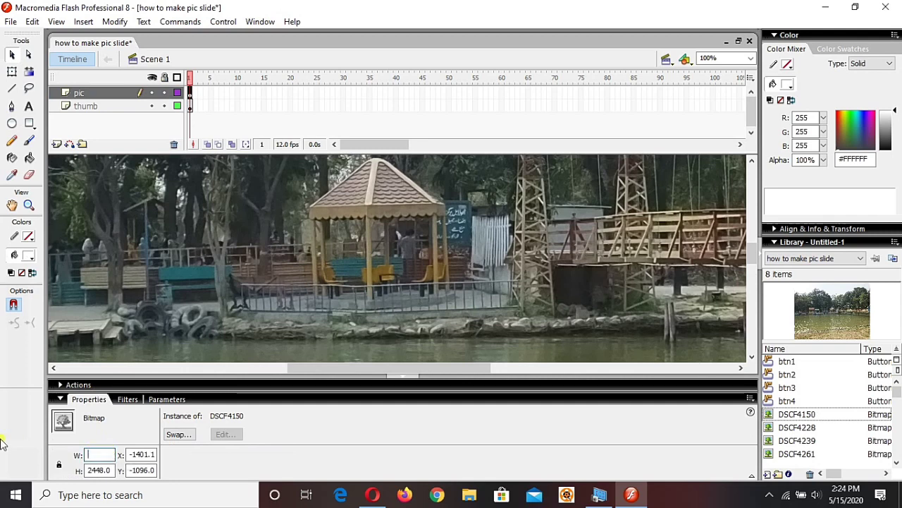
type("600")
key("Tab")
type("600")
key("Return")
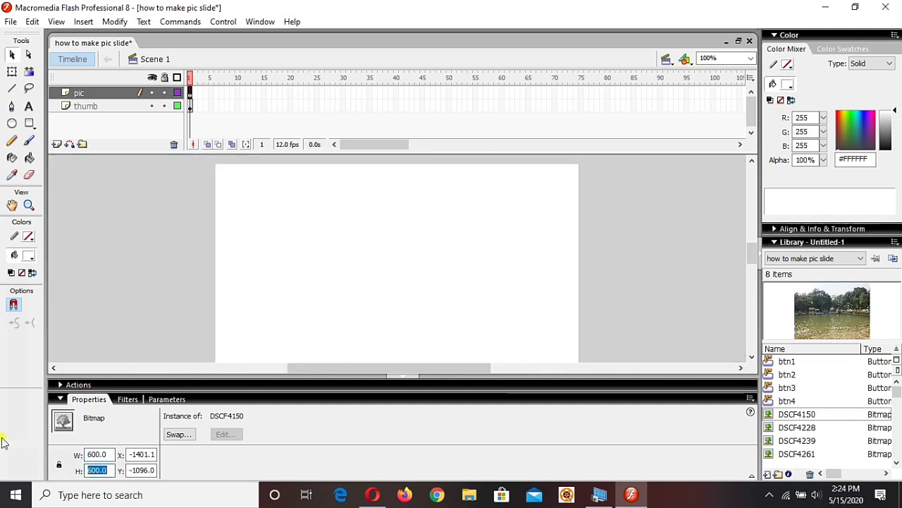
left_click(329, 403)
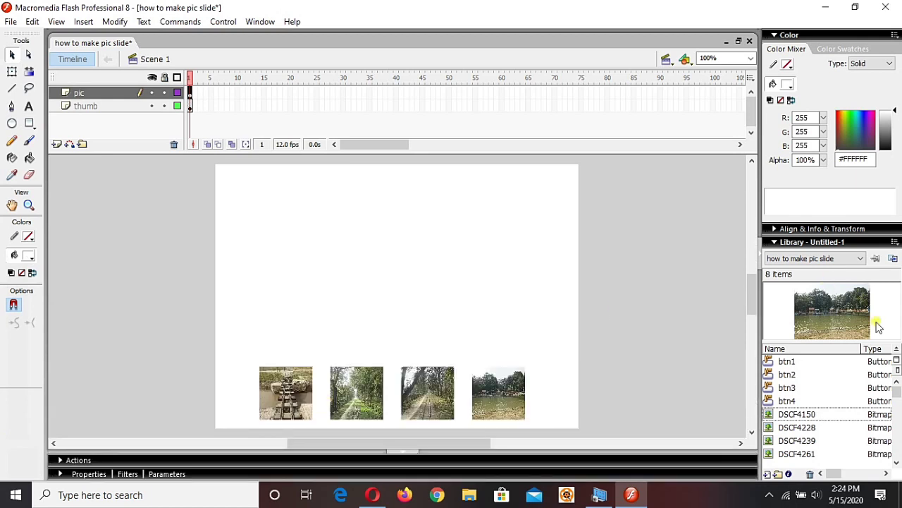
Set alignment relative to the stage and select the photo on the pic layer.
left_click(883, 231)
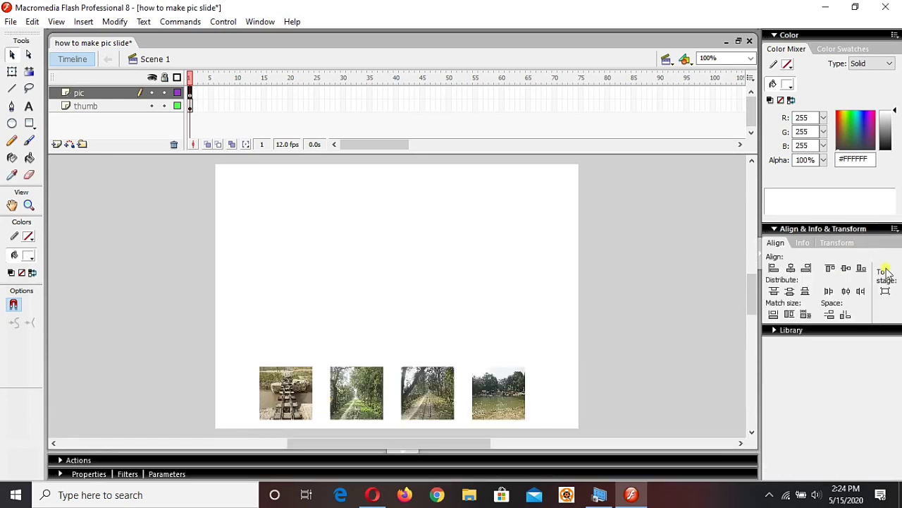
left_click(885, 293)
left_click(189, 94)
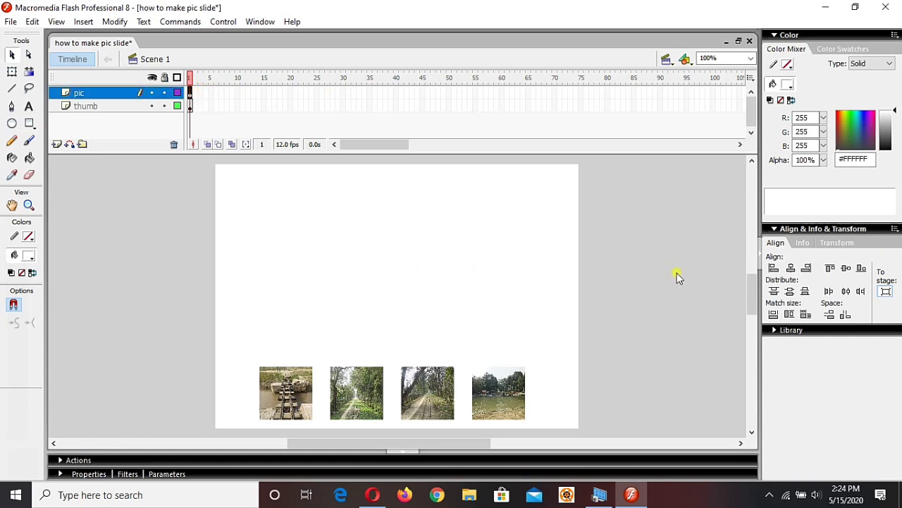
Undo a vertical centring, then move and scale the lake photo down with Free Transform.
left_click(846, 268)
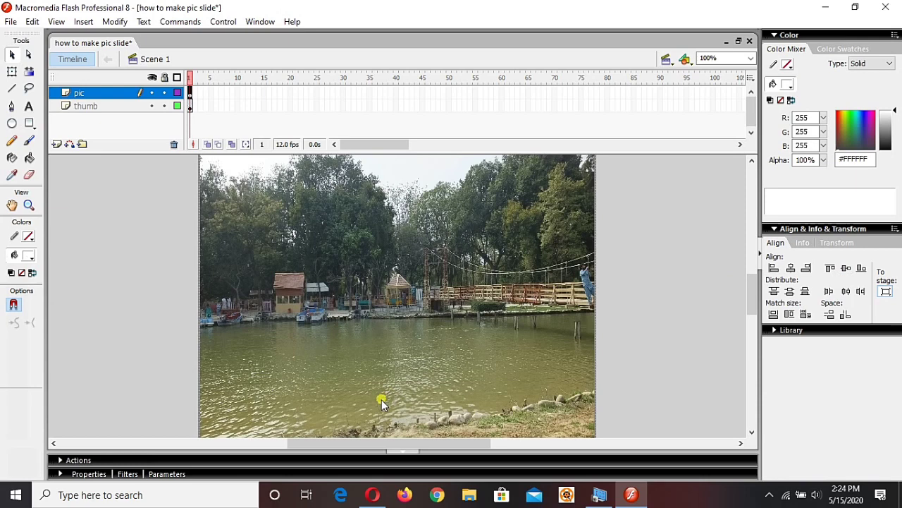
key("ctrl+z")
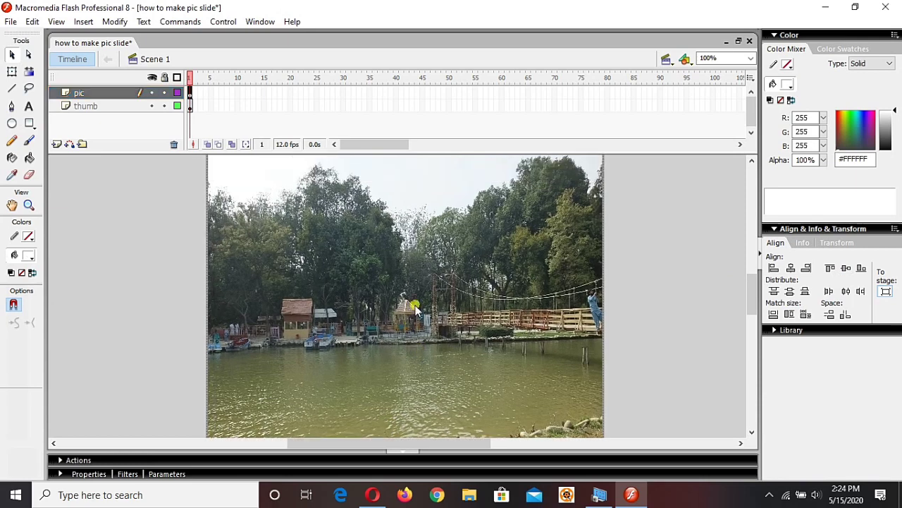
key("q")
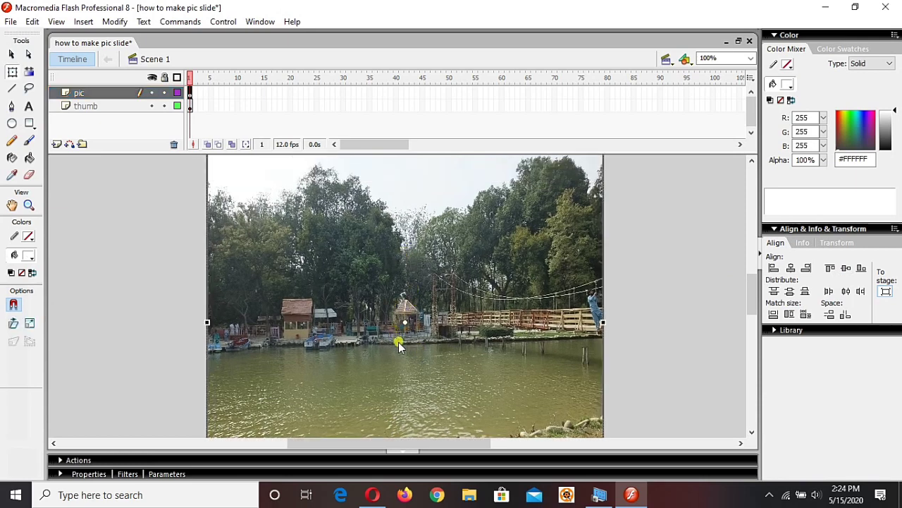
left_click_drag(359, 218, 364, 300)
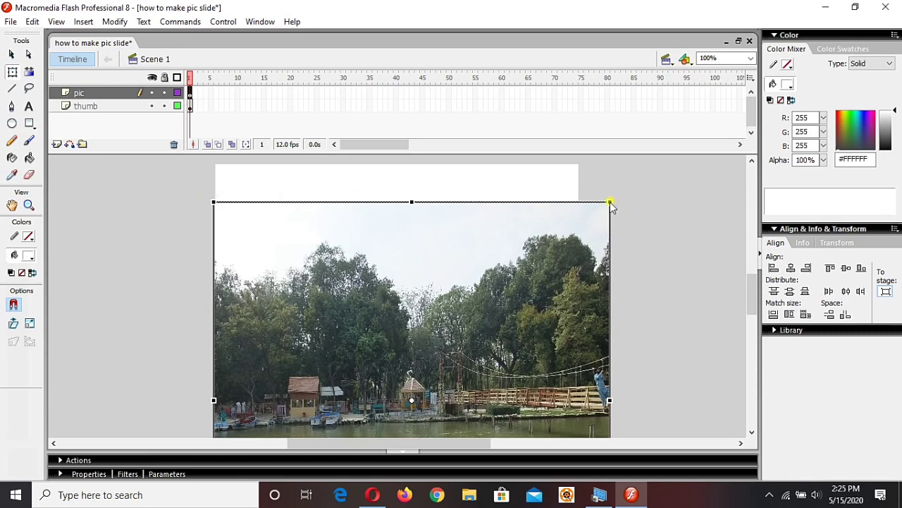
left_click_drag(610, 202, 535, 282)
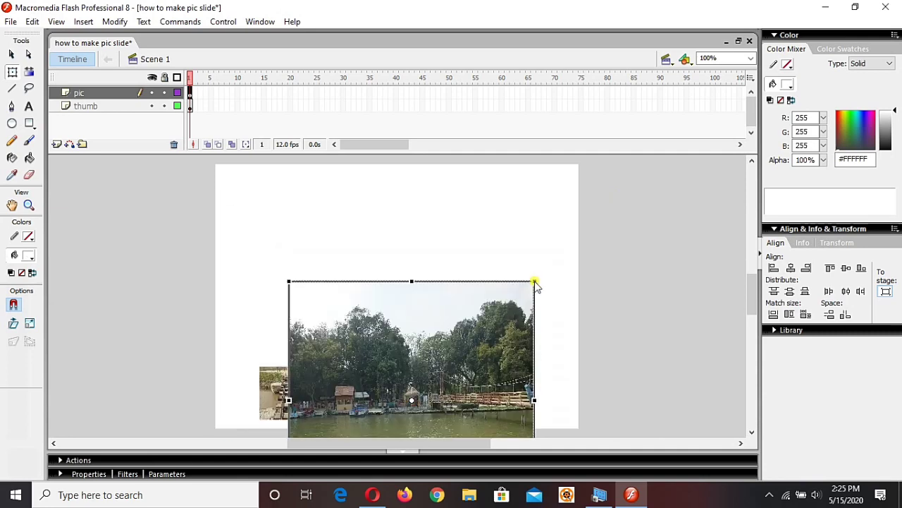
Reshape the lake photo into a wide image filling the area above the thumbnails.
left_click_drag(450, 334, 437, 229)
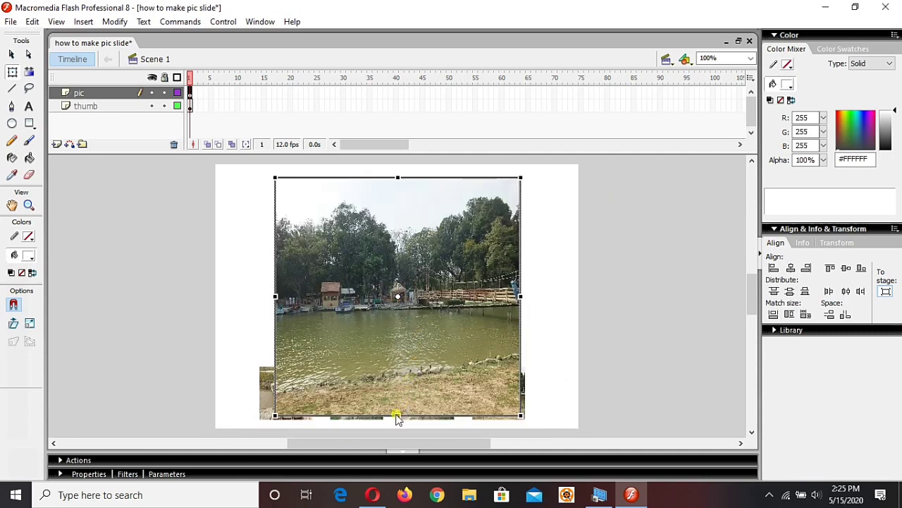
left_click_drag(397, 418, 394, 362)
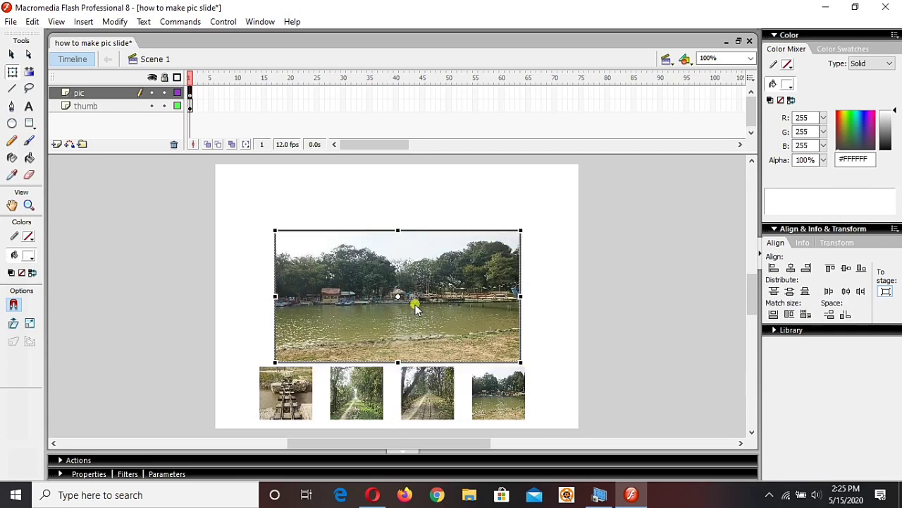
left_click_drag(415, 304, 411, 270)
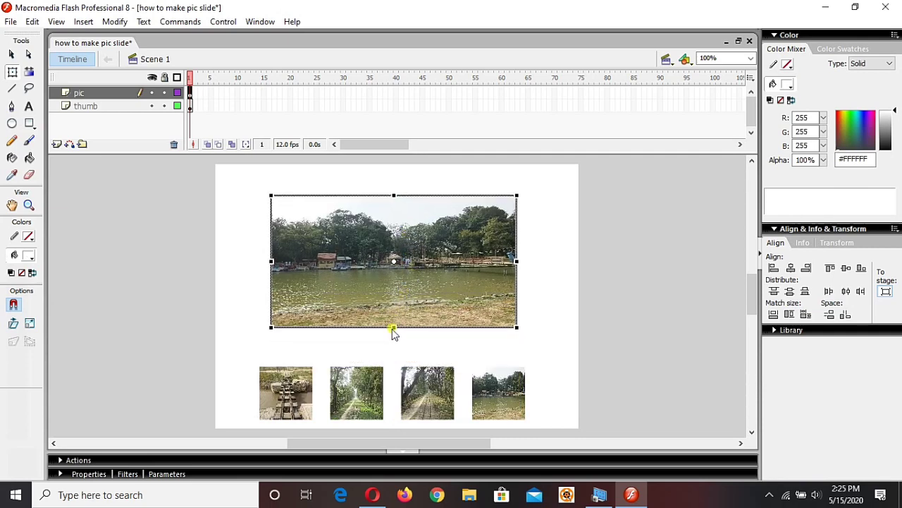
left_click_drag(393, 329, 395, 348)
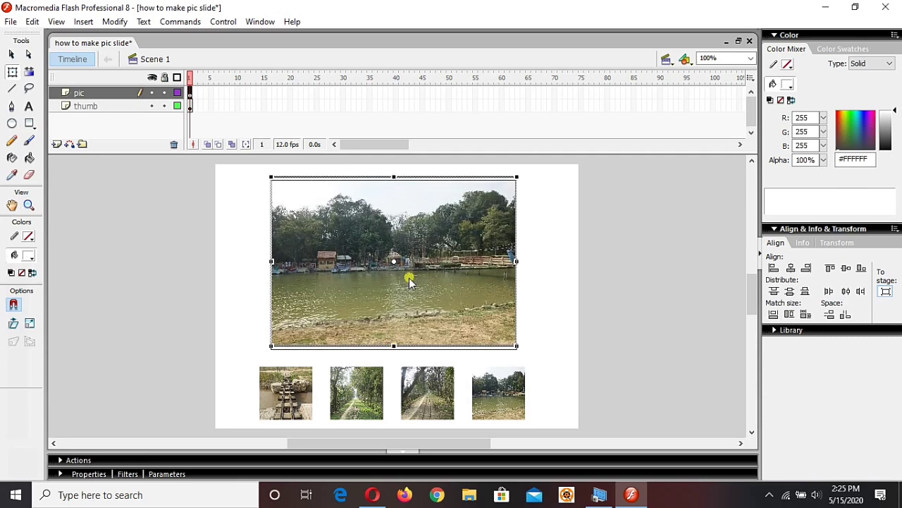
key("Down")
key("Down")
key("Down")
key("Down")
key("Down")
left_click(611, 297)
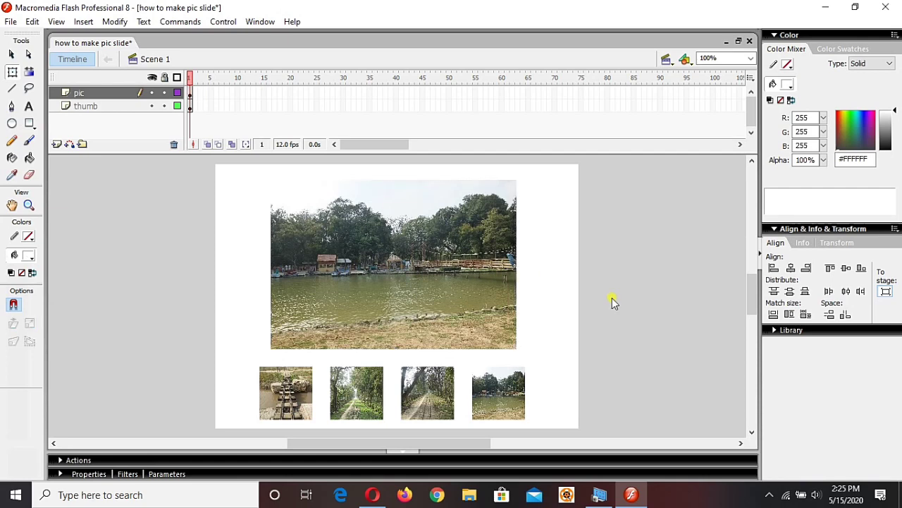
left_click(472, 338)
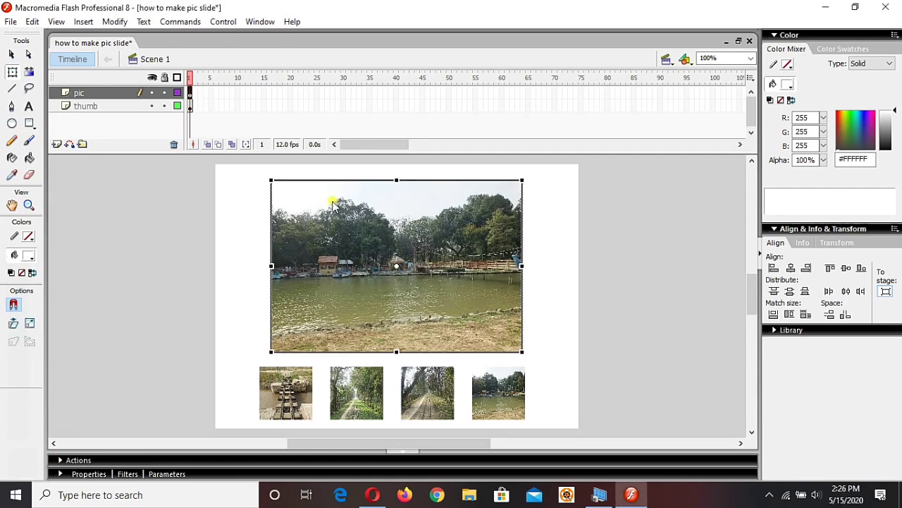
left_click(190, 98)
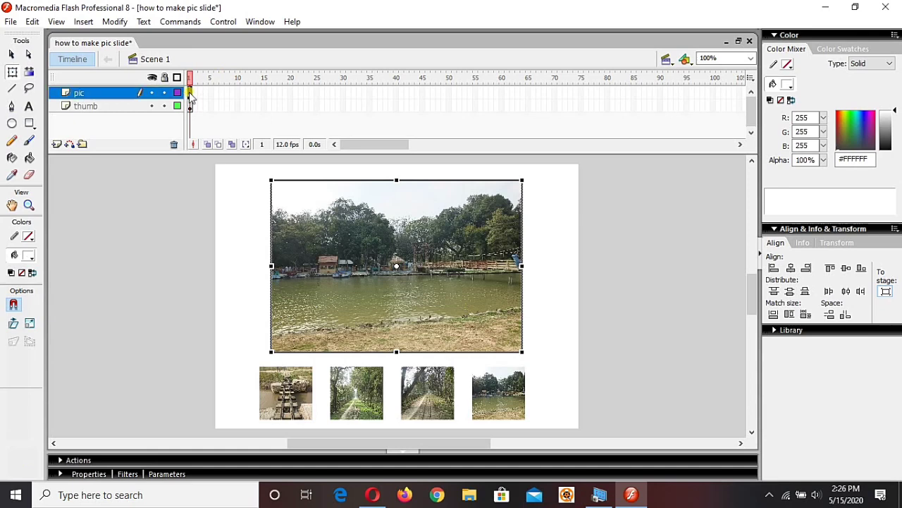
Add a blank keyframe at frame 2 of the pic layer and place photo DSCF4228 on it.
left_click(195, 97)
key("F7")
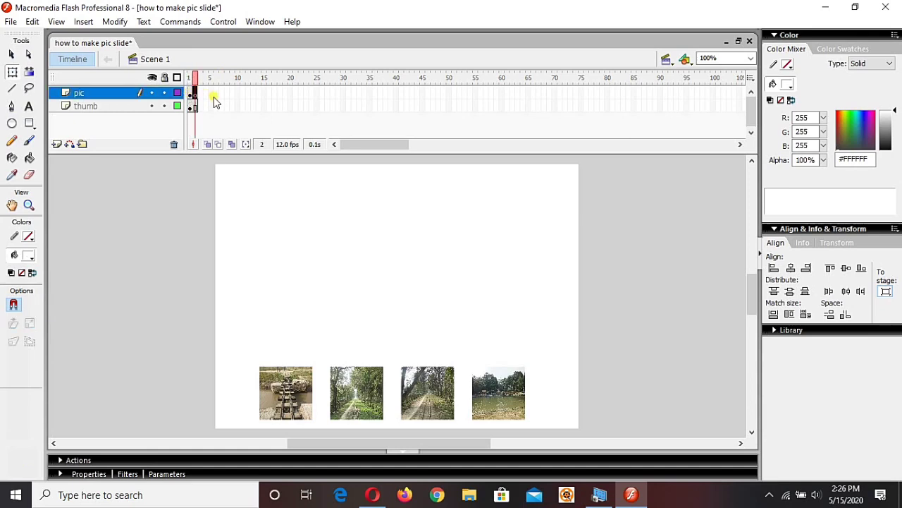
left_click(846, 329)
left_click(793, 430)
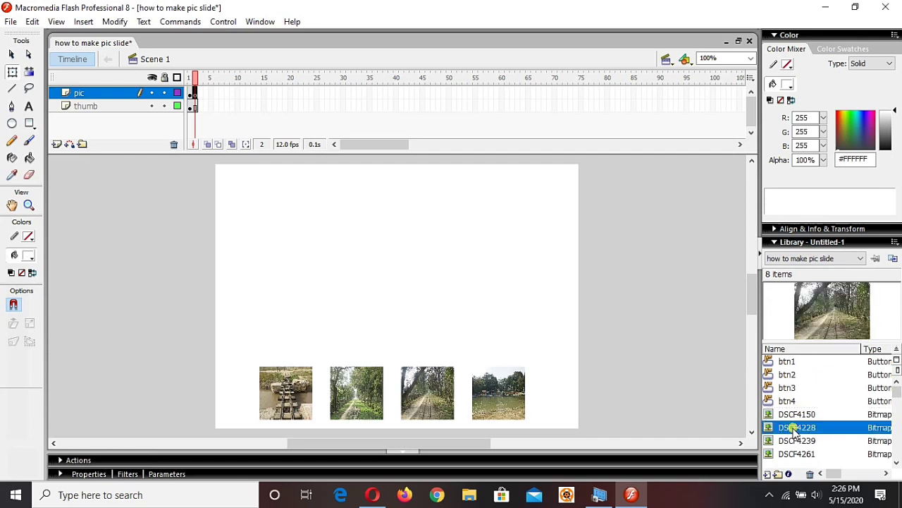
left_click_drag(793, 432, 399, 256)
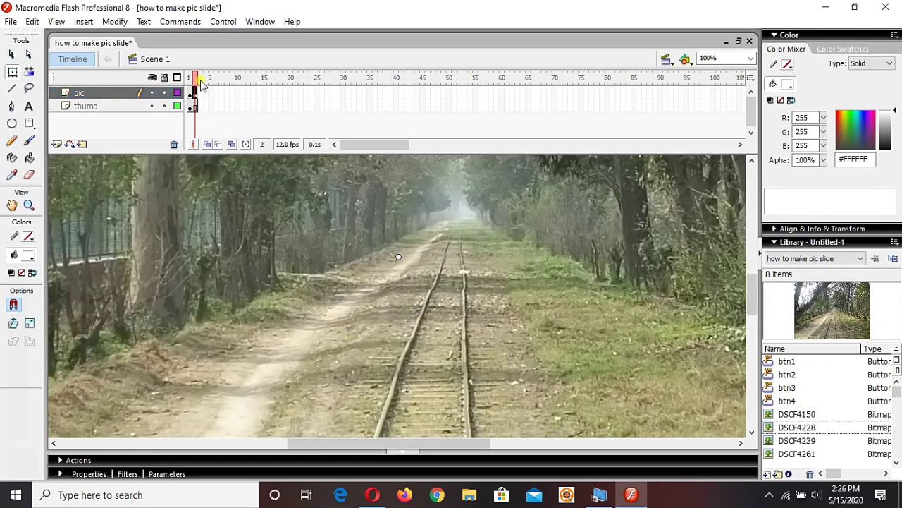
Resize the railway photo to 380 × 260.
left_click(273, 473)
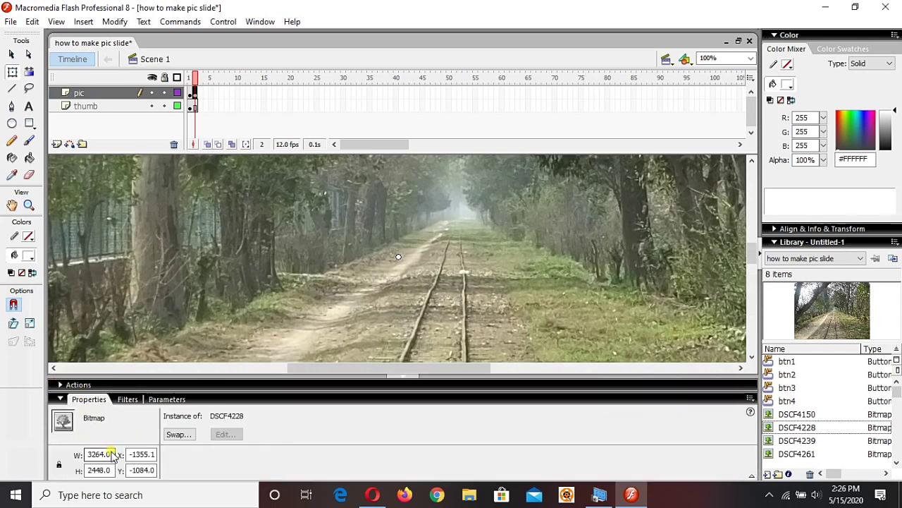
left_click(90, 454)
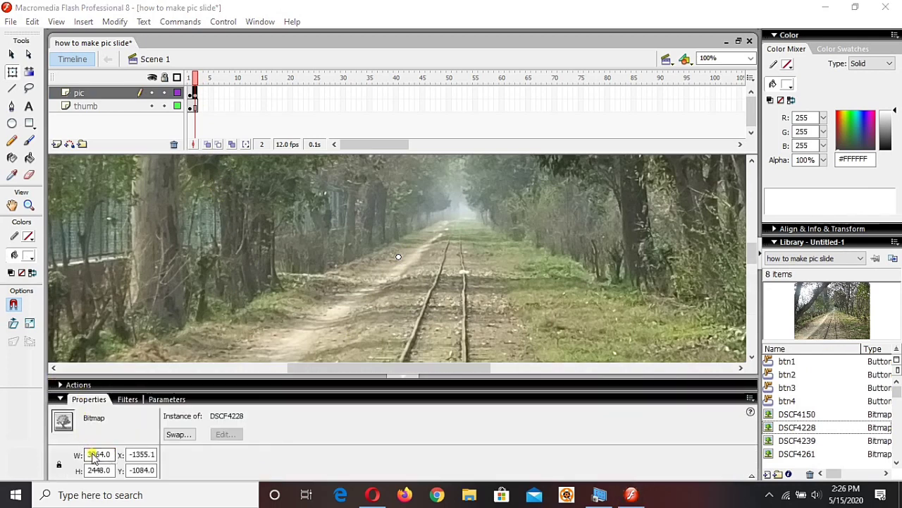
double_click(90, 455)
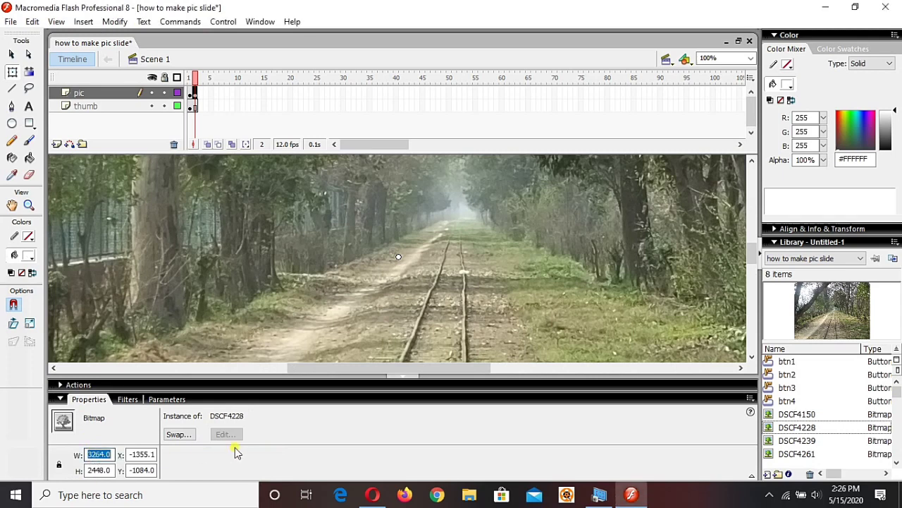
key("BackSpace")
type("380")
key("Tab")
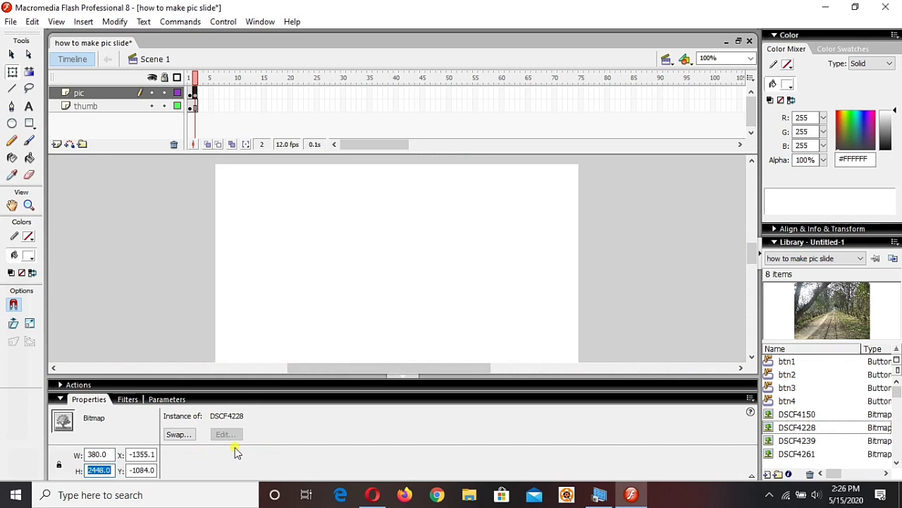
type("260")
key("Return")
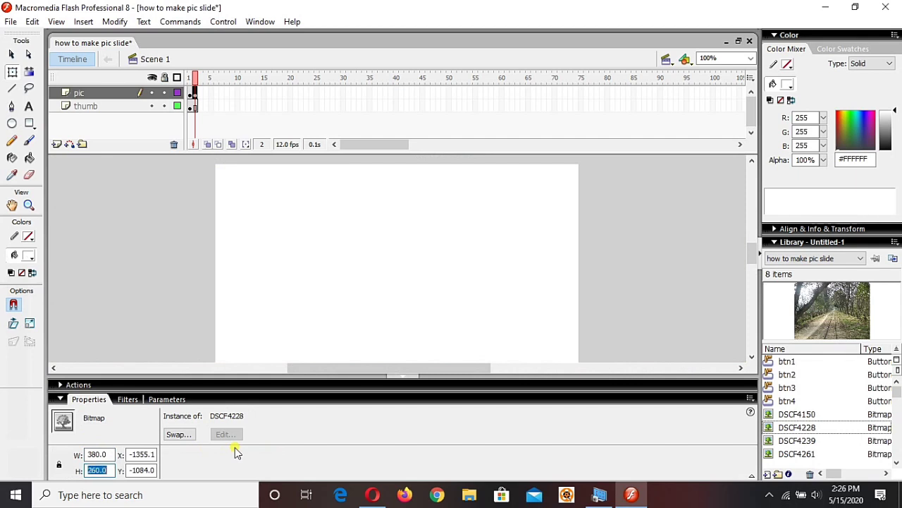
Centre the photo on the stage, then move it up above the thumbnails.
left_click(299, 399)
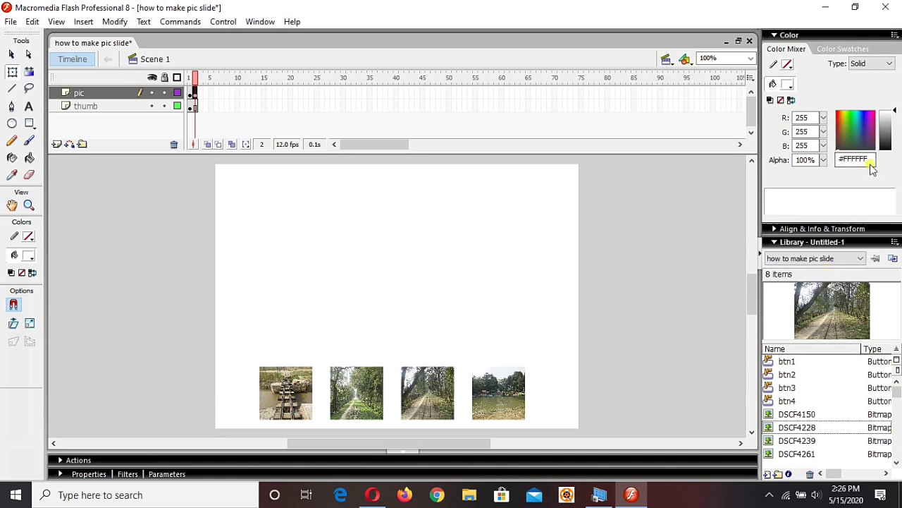
left_click(881, 228)
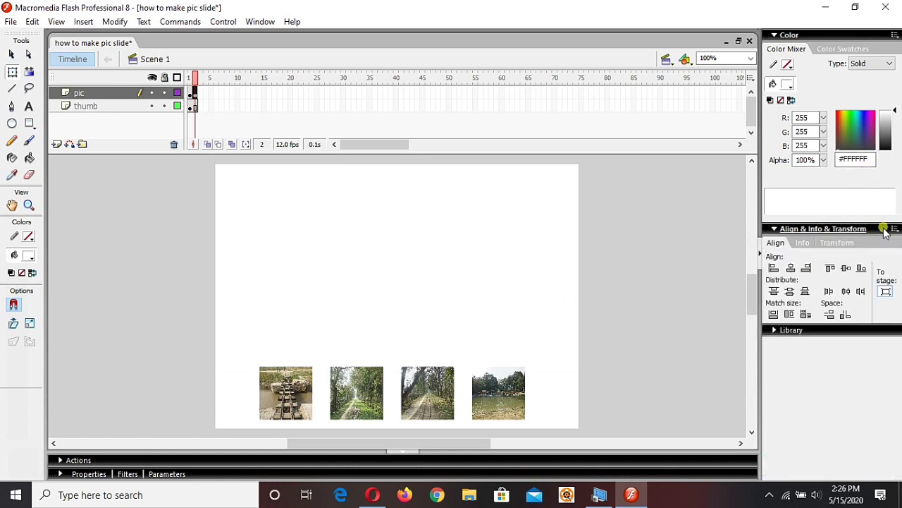
left_click(791, 268)
left_click(846, 268)
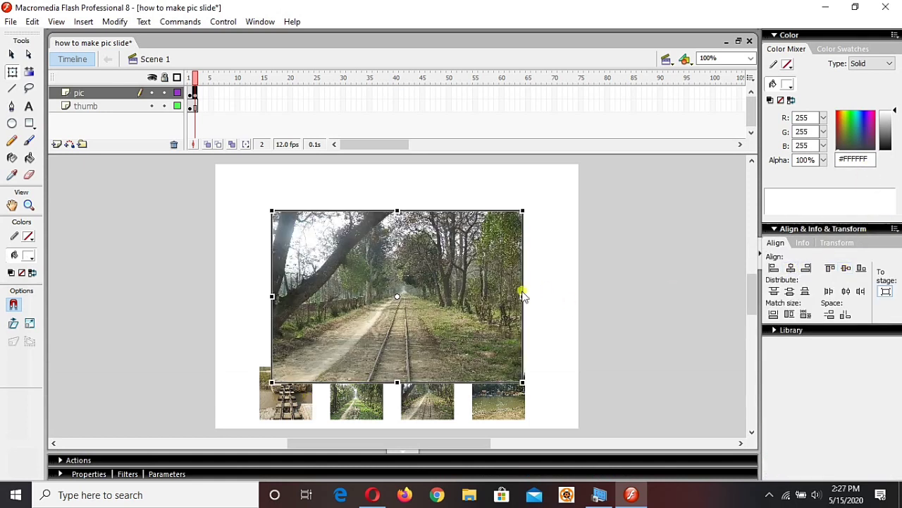
left_click_drag(459, 306, 452, 281)
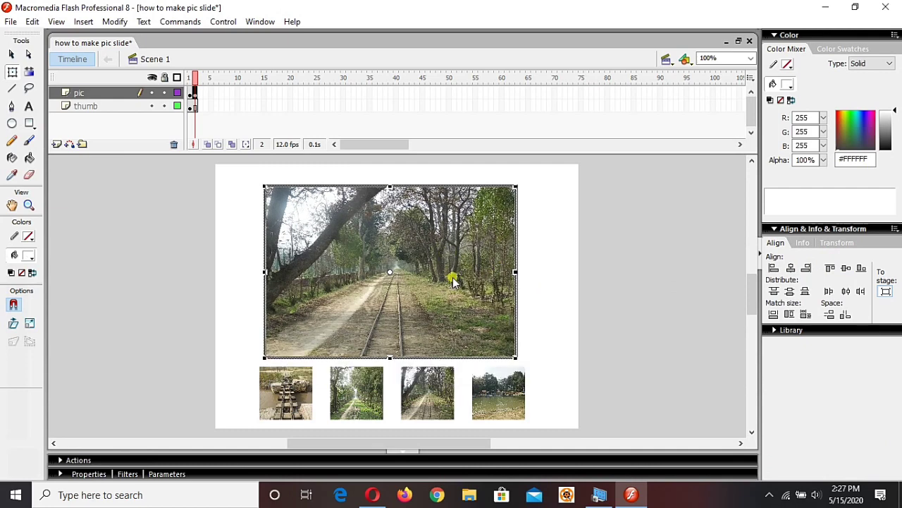
left_click(600, 292)
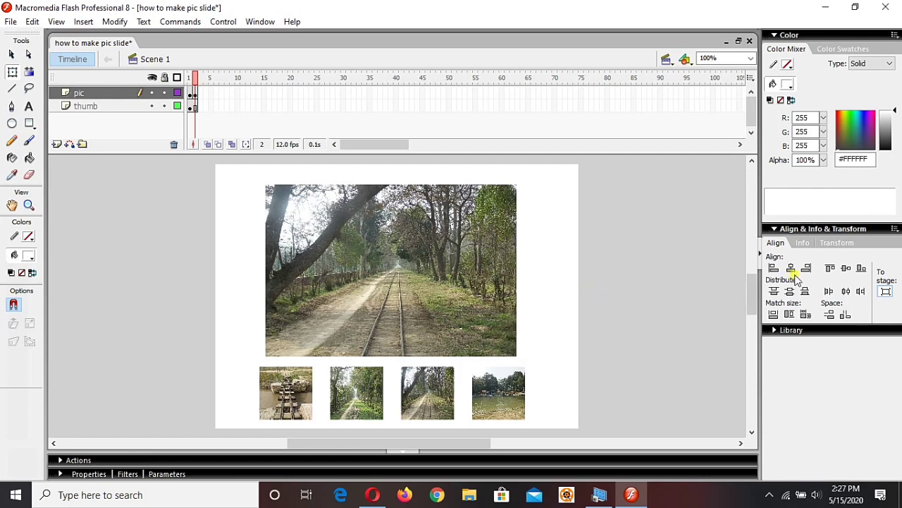
Place photo DSCF4239 on frame 3 of the pic layer and resize it to 380 wide.
left_click(201, 97)
left_click(823, 330)
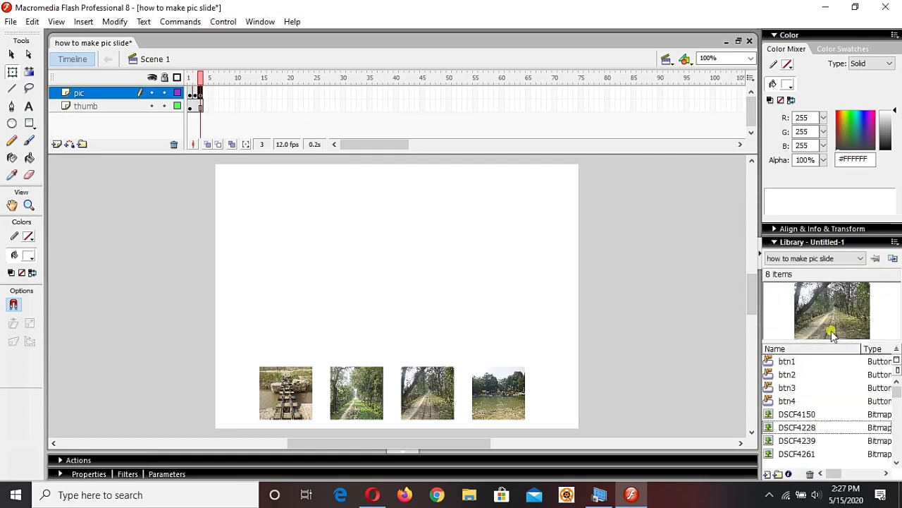
left_click_drag(800, 440, 486, 276)
left_click(77, 473)
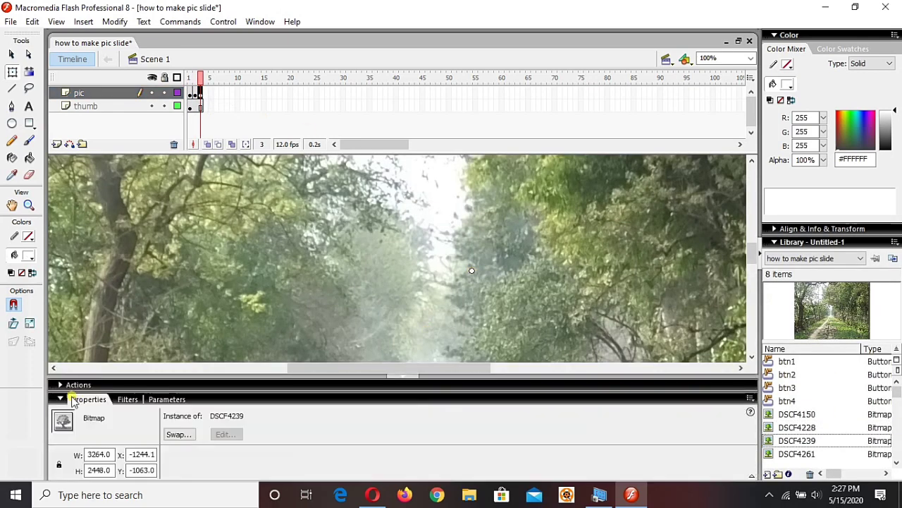
double_click(106, 455)
key("BackSpace")
type("3")
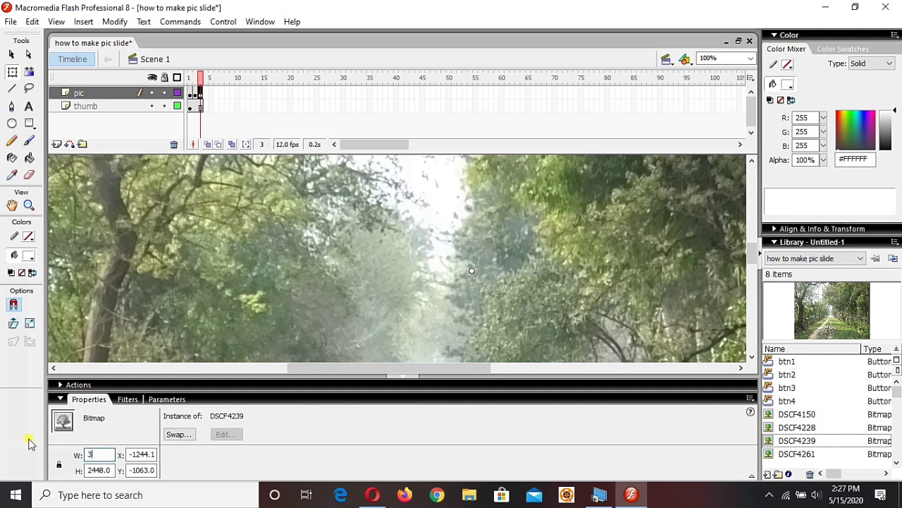
type("80")
key("Tab")
type("2")
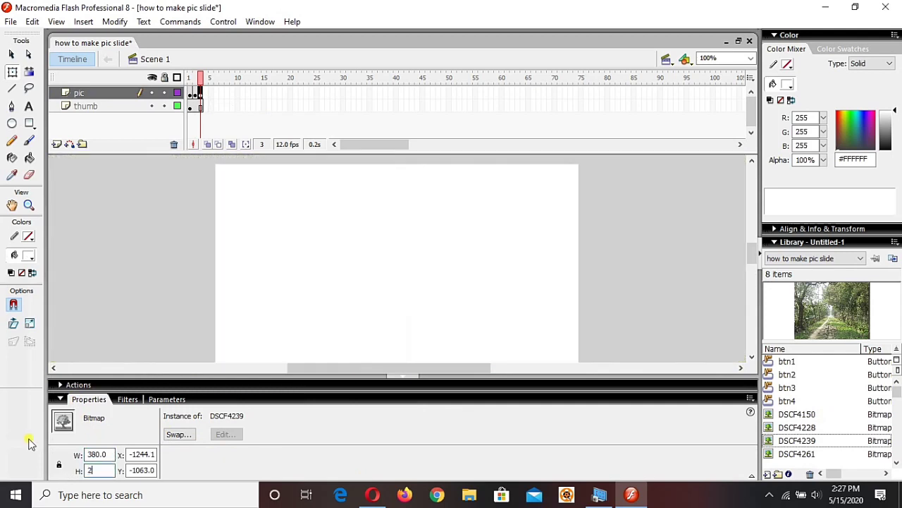
Centre the green track photo on the stage and move it up above the thumbnails.
left_click(304, 397)
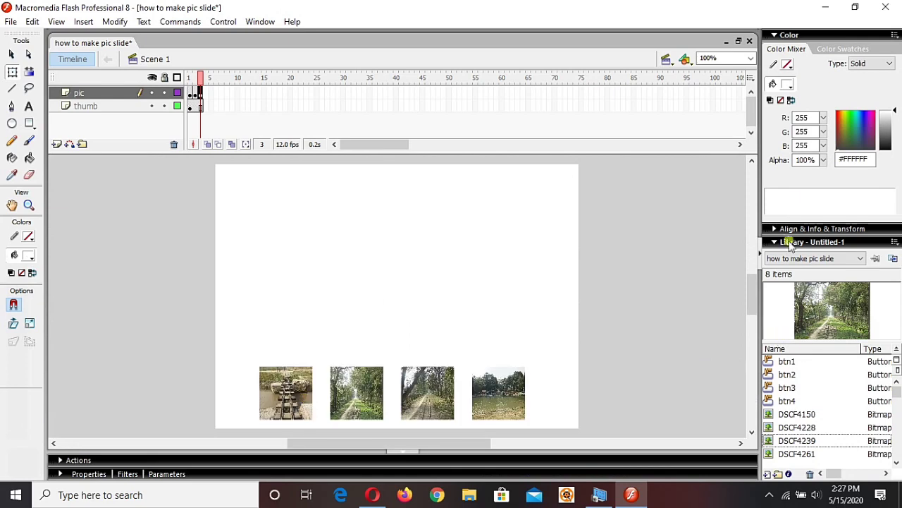
left_click(846, 230)
left_click(791, 268)
left_click(846, 268)
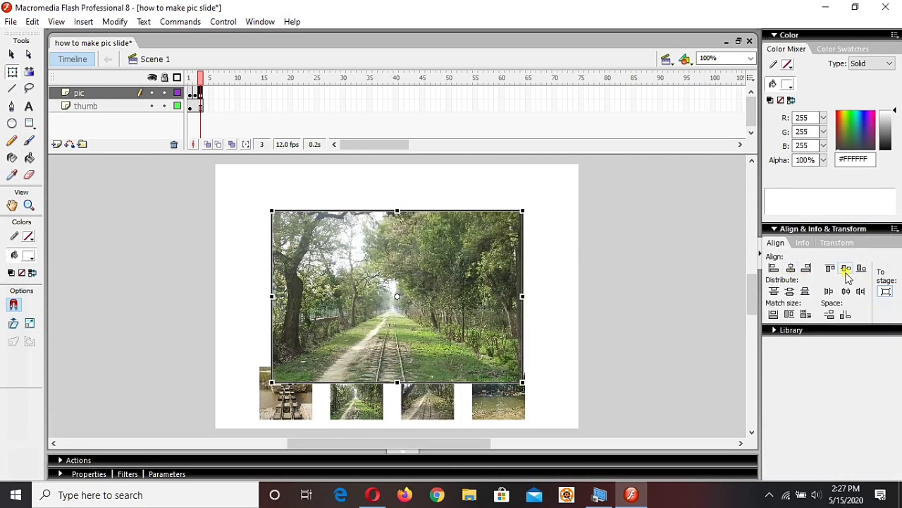
left_click_drag(466, 311, 460, 281)
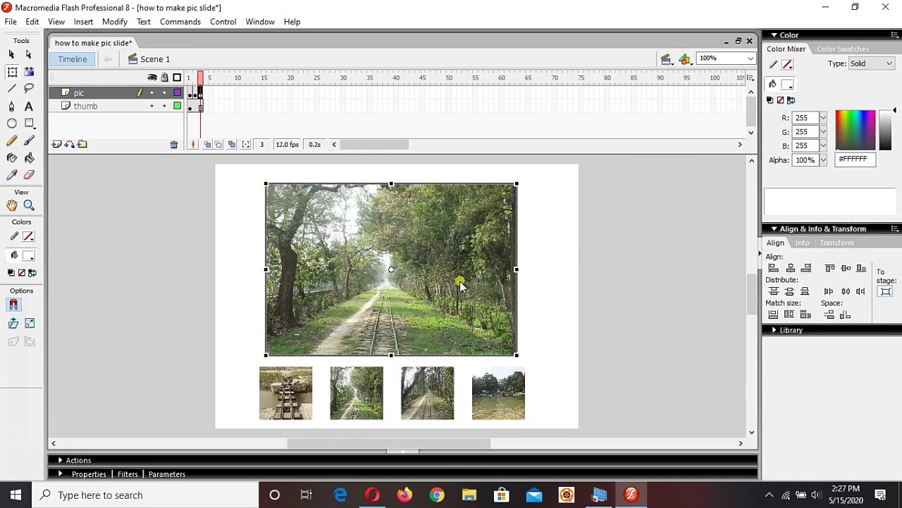
left_click(602, 321)
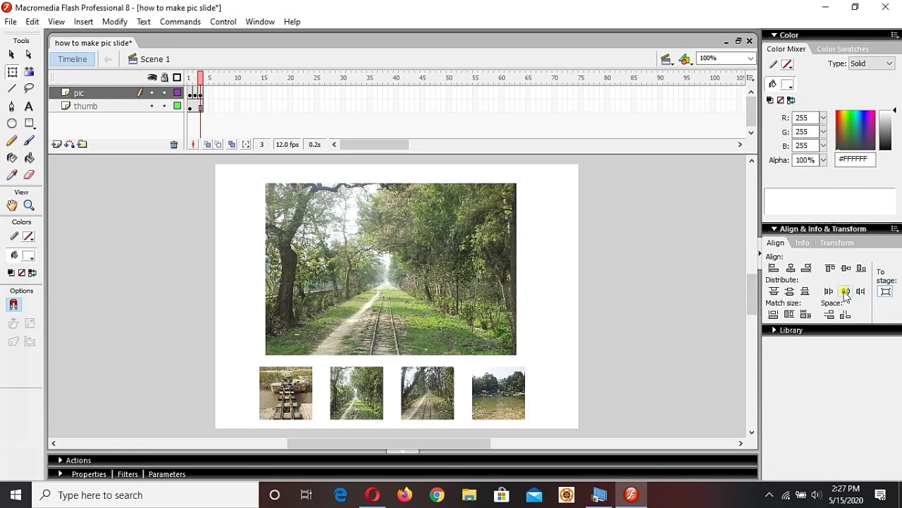
left_click(838, 330)
Add a blank keyframe at frame 4 of pic and place photo DSCF4261 on it.
key("period")
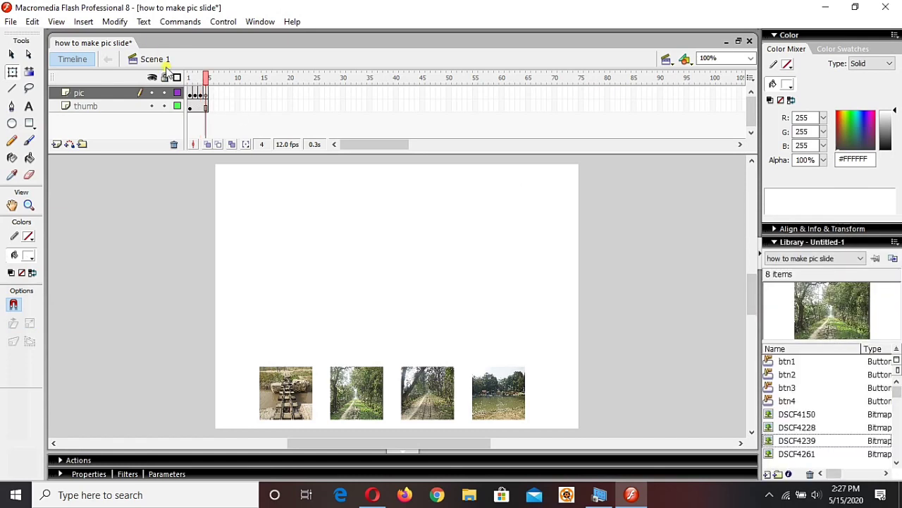
left_click(204, 93)
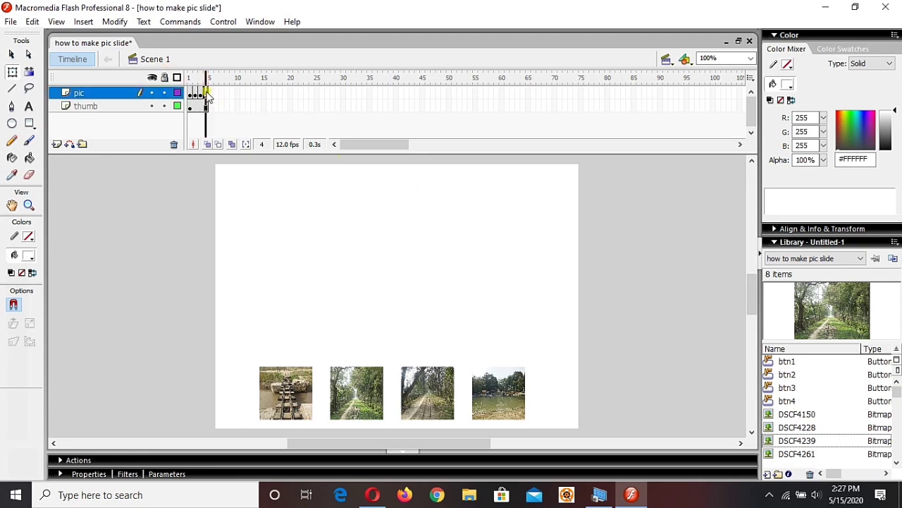
left_click_drag(797, 453, 468, 286)
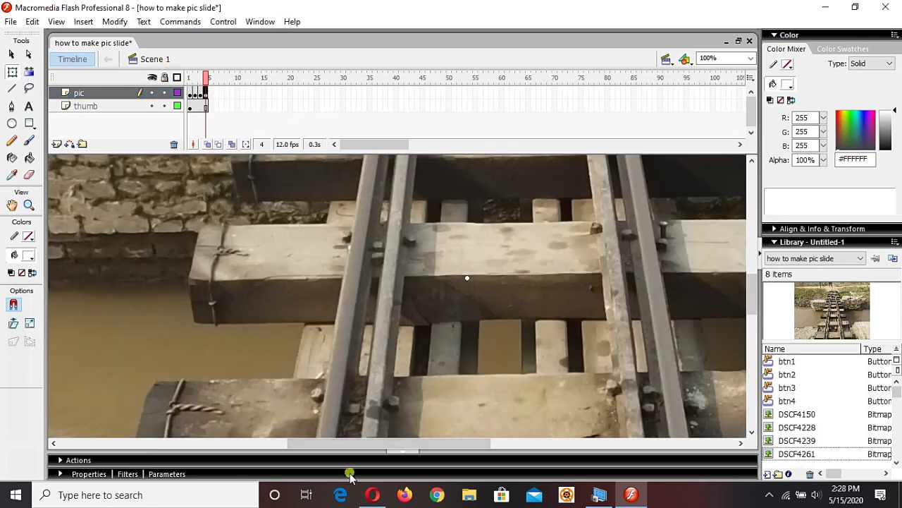
left_click(809, 415)
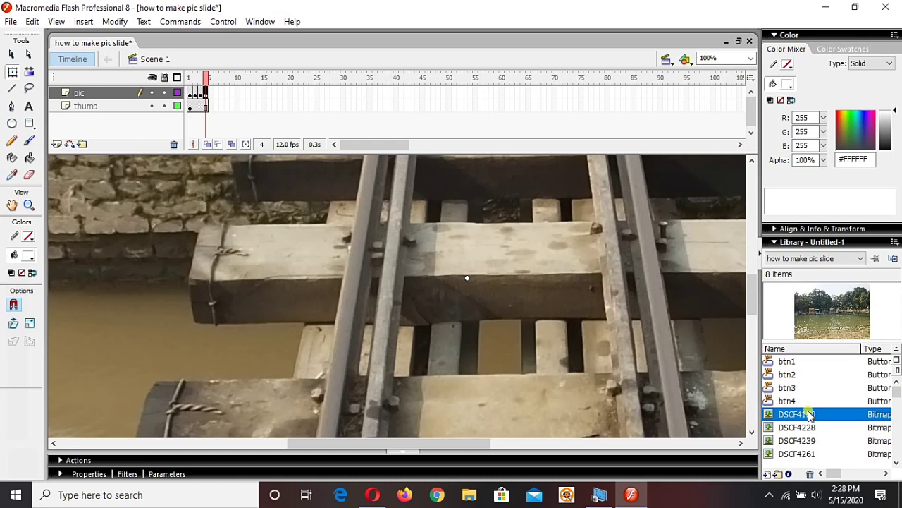
Resize the bridge photo to 380 × 285.
left_click(482, 473)
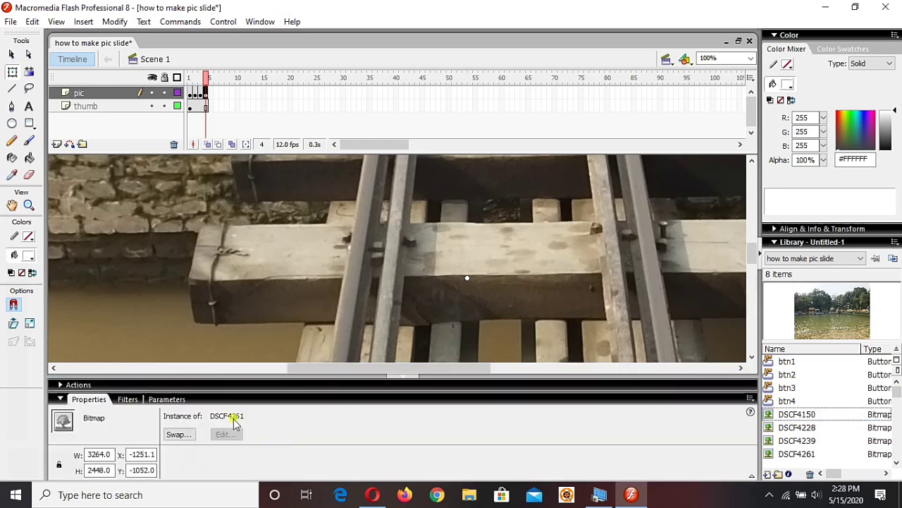
double_click(111, 454)
type("380")
key("Tab")
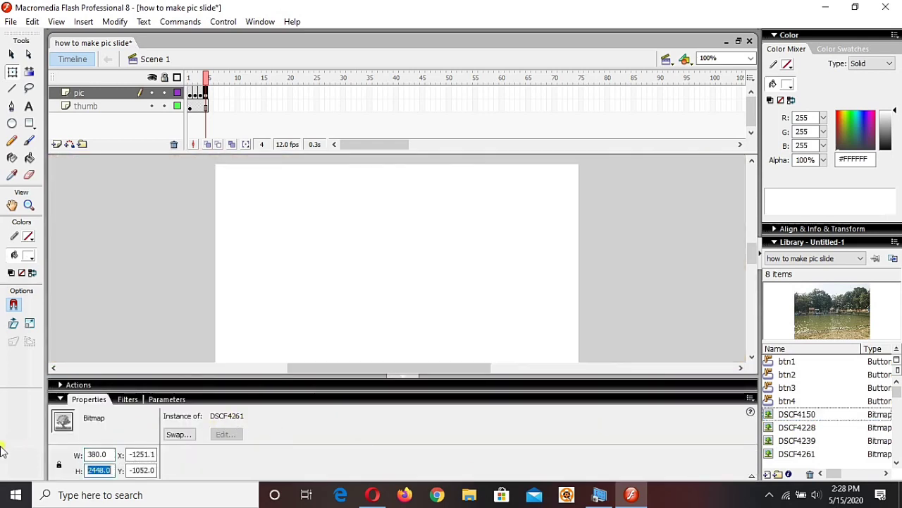
type("285")
key("Return")
left_click(393, 399)
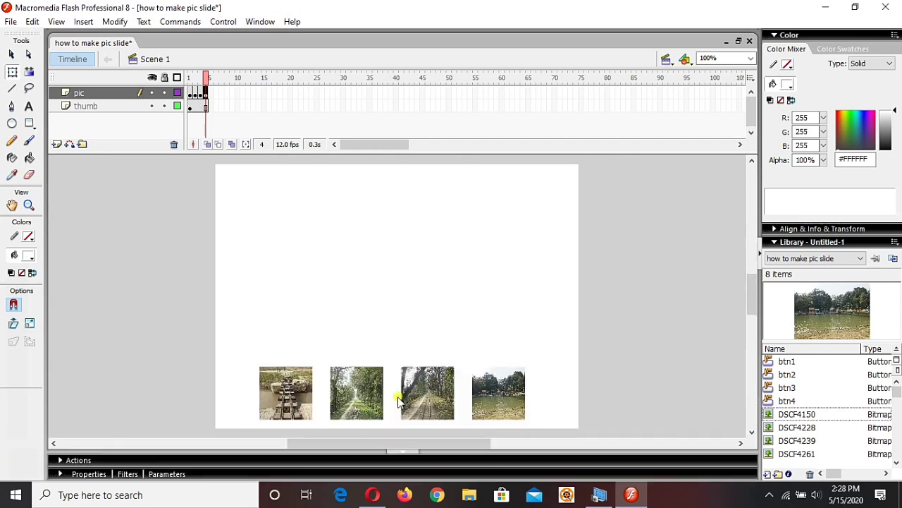
Centre the photo horizontally on the stage and move it up above the thumbnails.
left_click(824, 229)
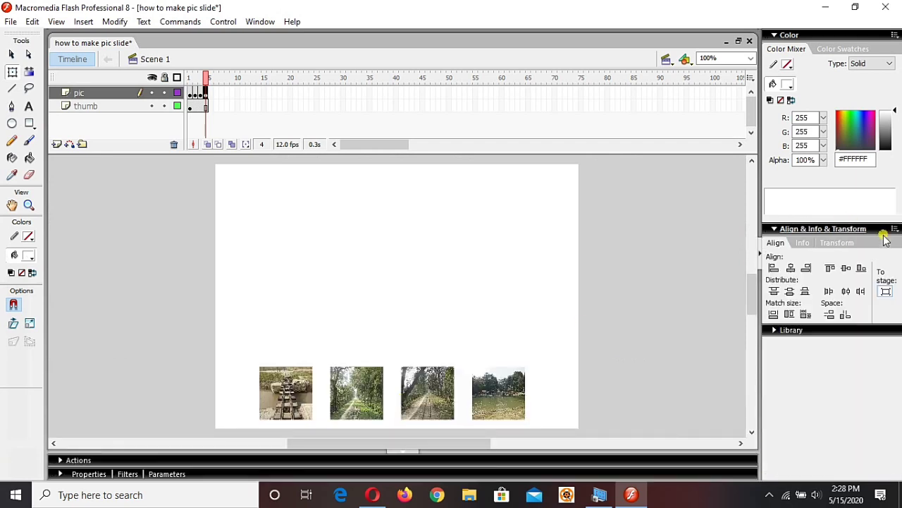
left_click(791, 268)
left_click_drag(473, 274, 468, 242)
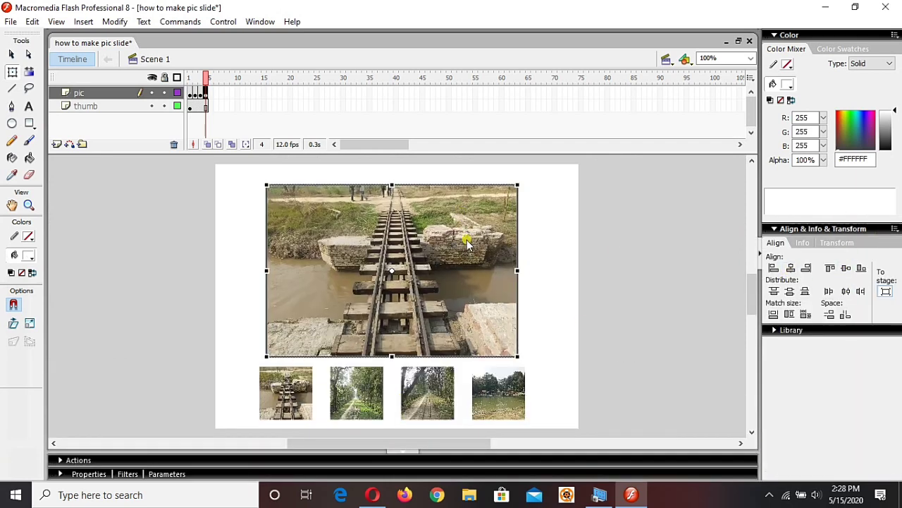
left_click(582, 303)
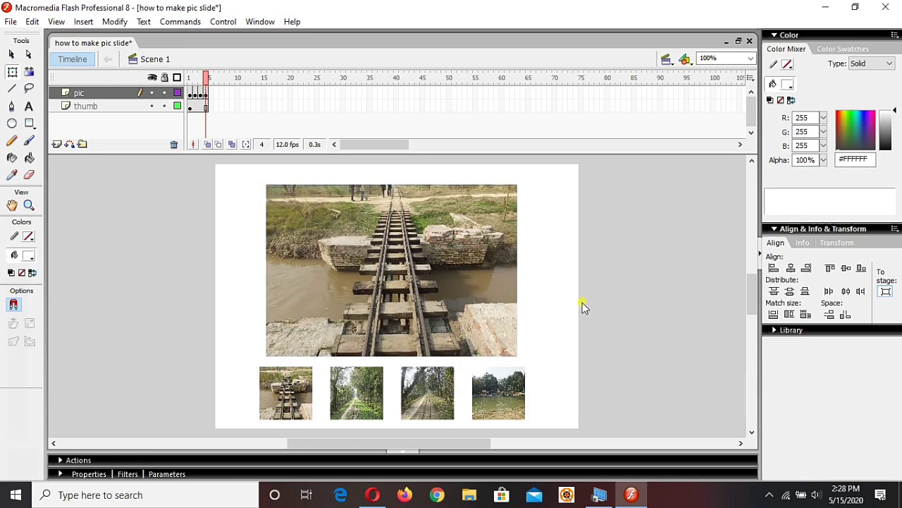
left_click(192, 95)
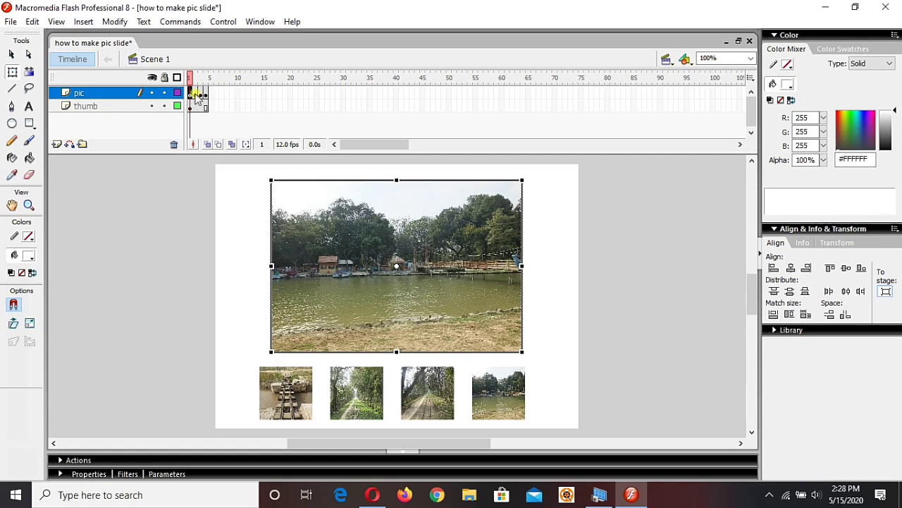
left_click(197, 95)
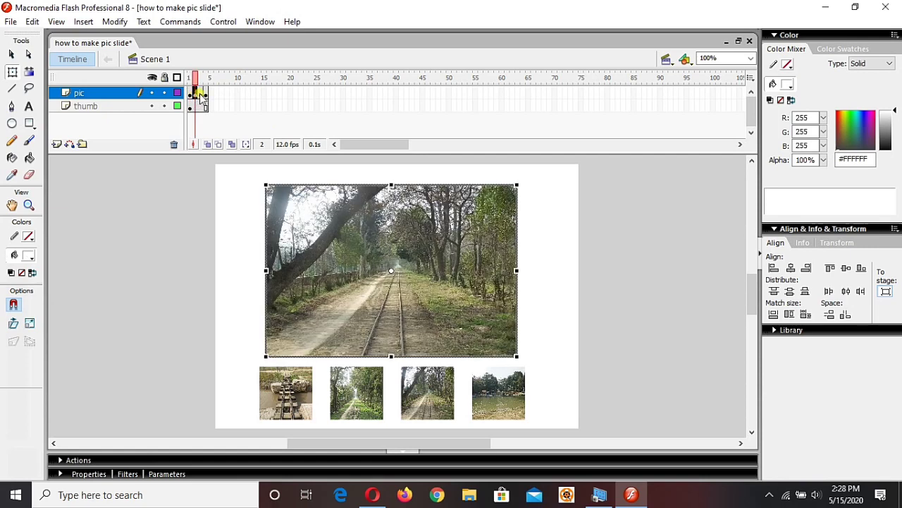
left_click(201, 95)
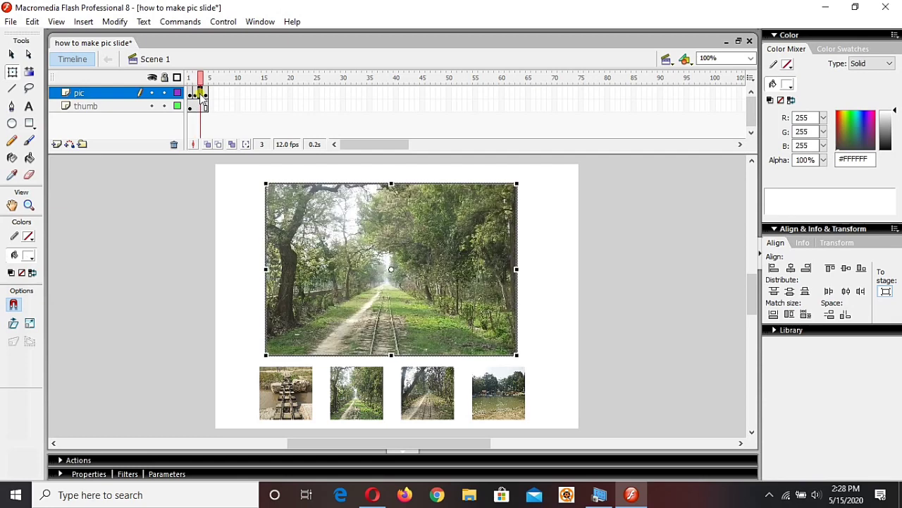
left_click(206, 95)
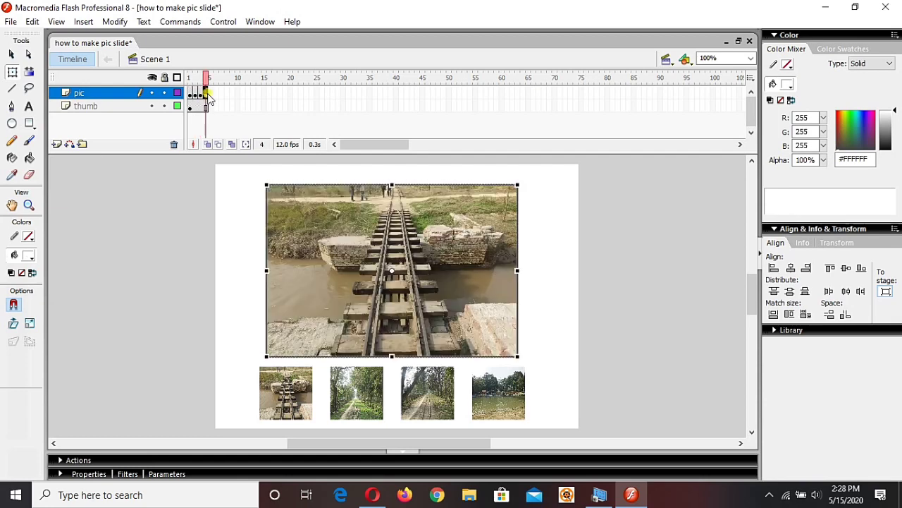
Rearrange the thumbnails on the thumb layer so the lake thumbnail comes first.
left_click(205, 106)
left_click_drag(232, 393, 369, 395)
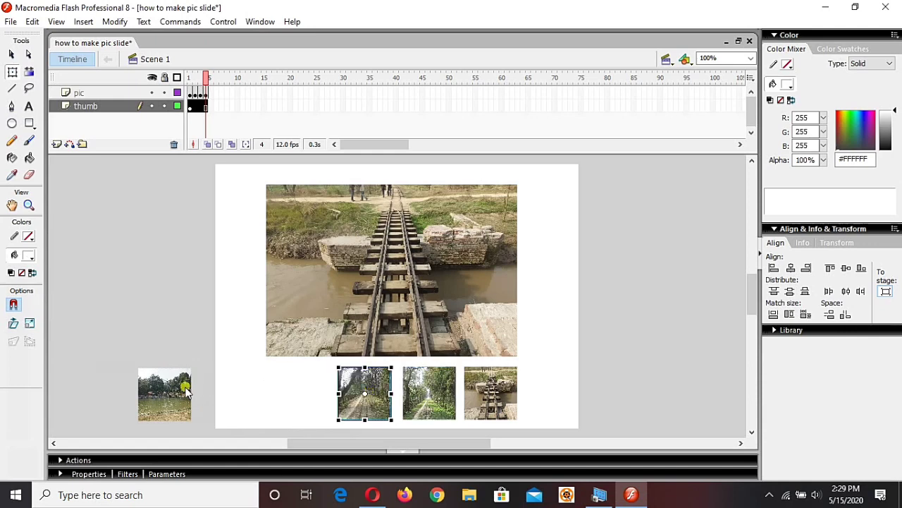
left_click_drag(181, 392, 306, 390)
Align all four thumbnails on their vertical centres and distribute them evenly across the row.
left_click_drag(241, 358, 575, 427)
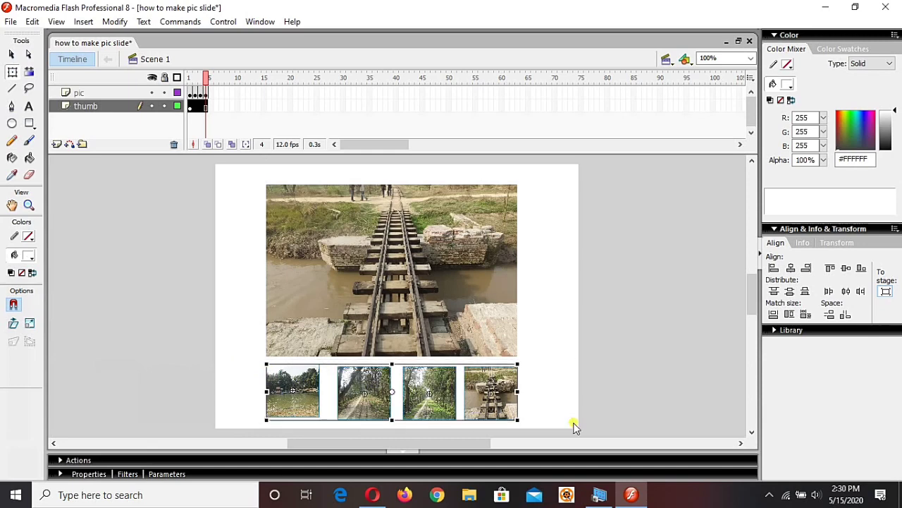
left_click(846, 268)
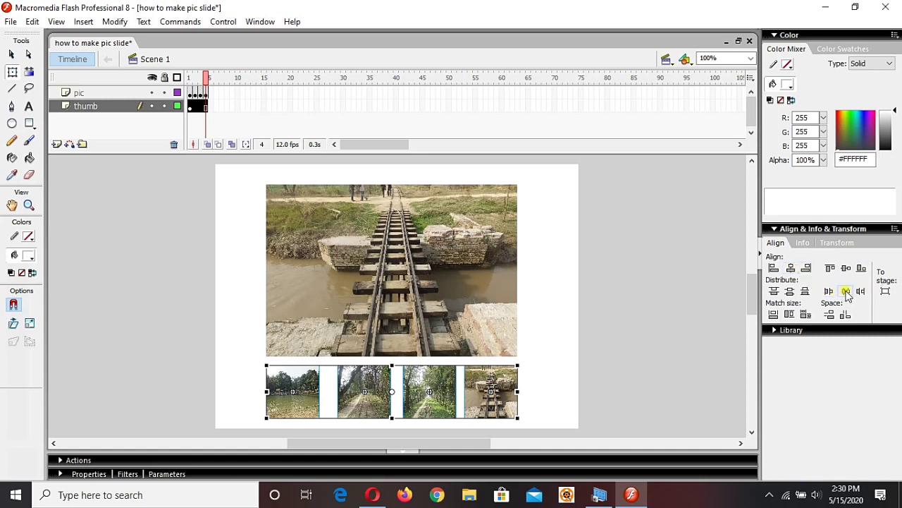
left_click(846, 290)
left_click(656, 298)
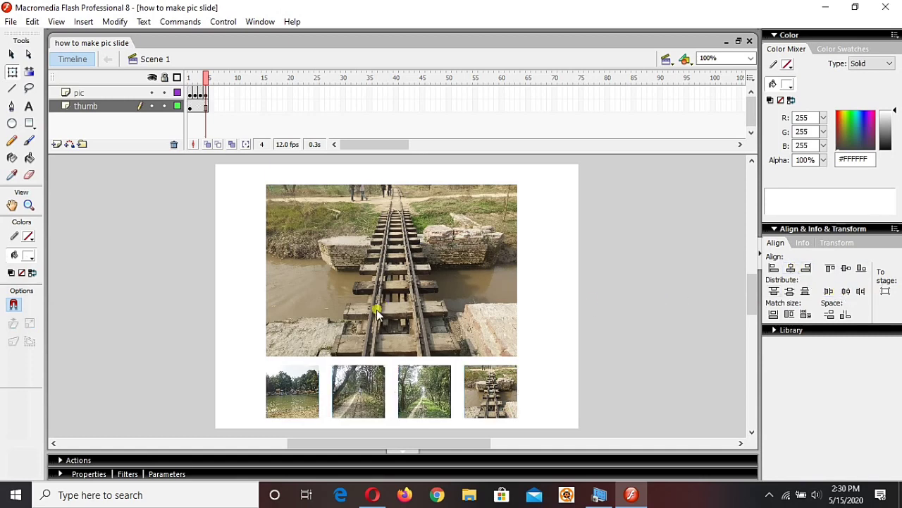
left_click(470, 396)
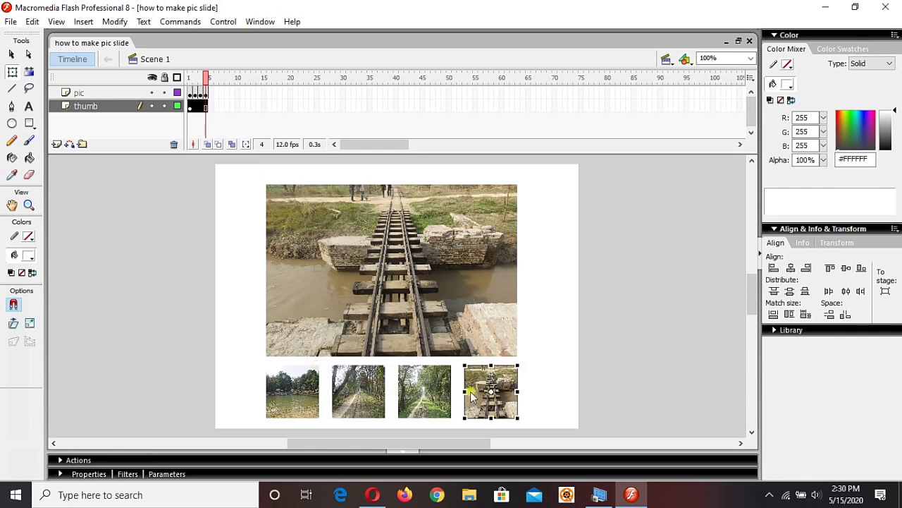
left_click(431, 393)
left_click(364, 393)
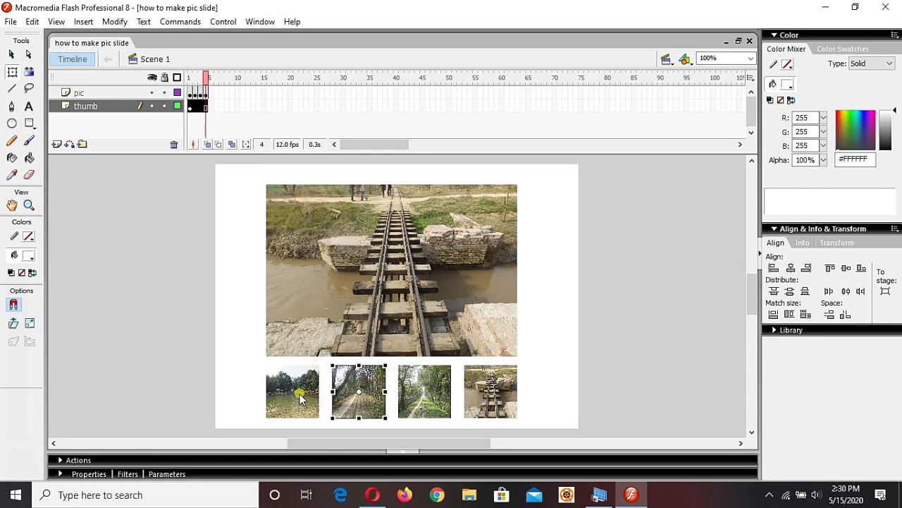
left_click(300, 393)
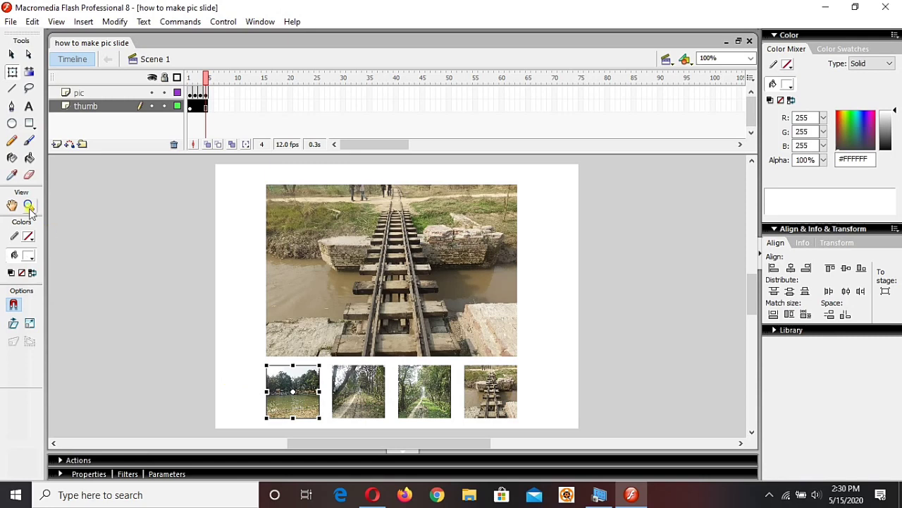
left_click(180, 353)
key("v")
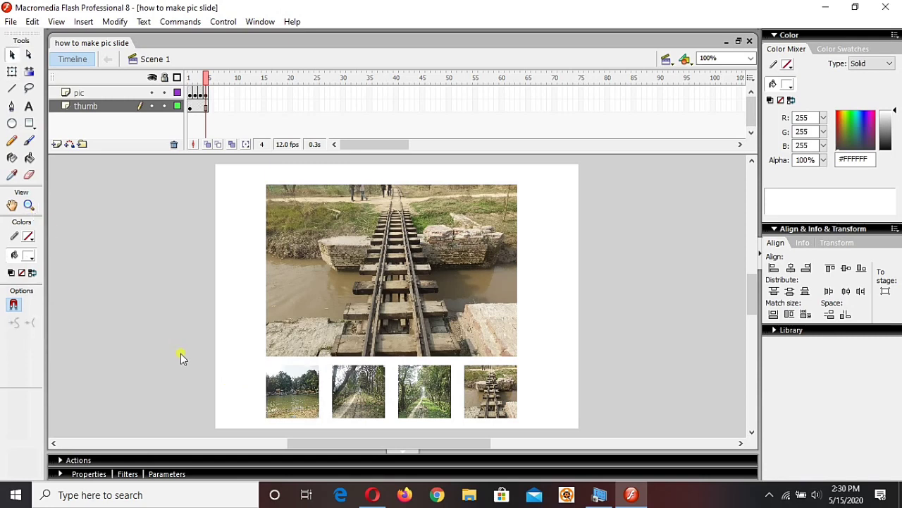
left_click(283, 389)
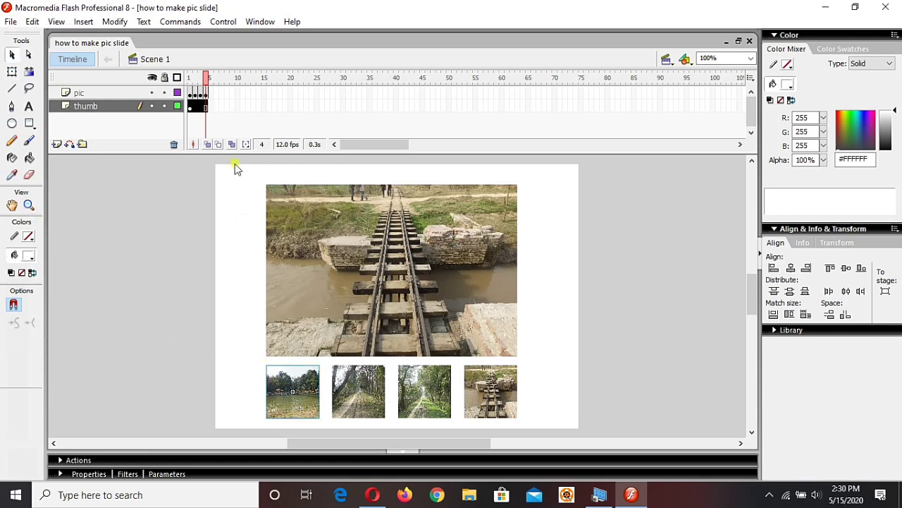
key("ctrl+Return")
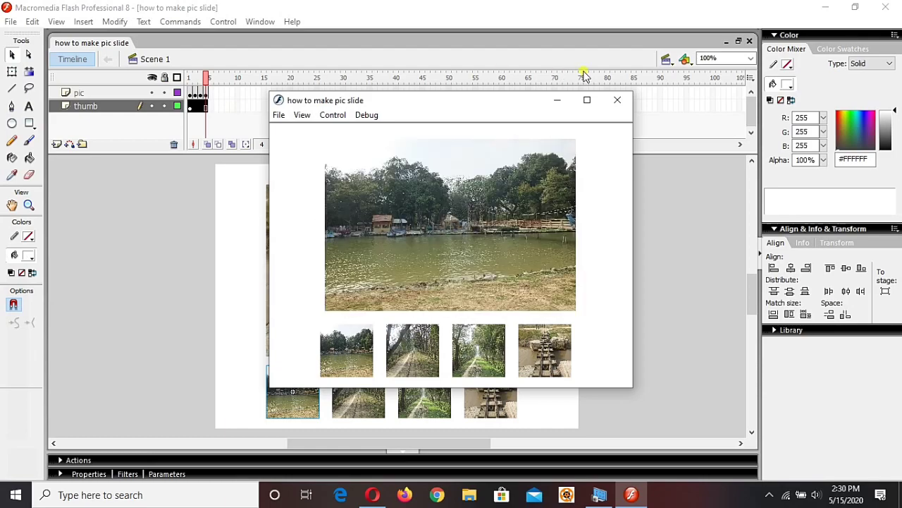
left_click(615, 99)
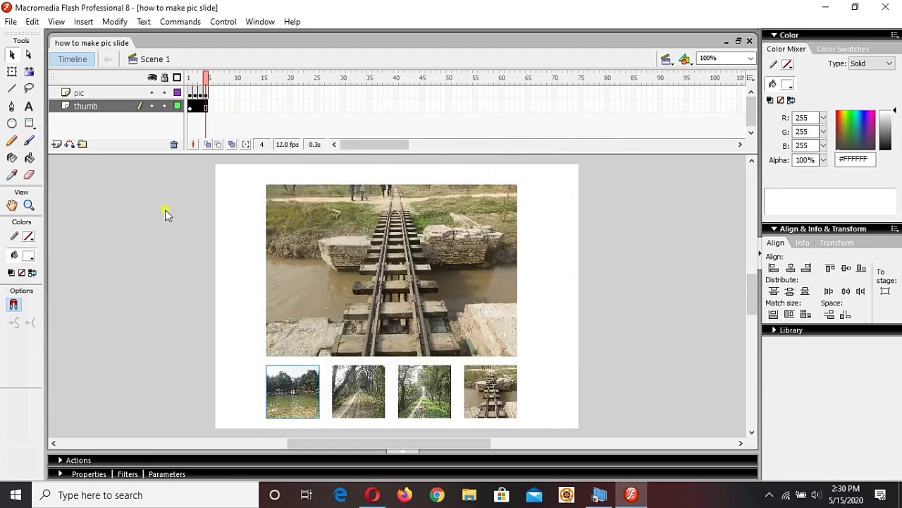
Insert a new layer, move it to the top, and rename it 'action'.
left_click(165, 209)
left_click(56, 144)
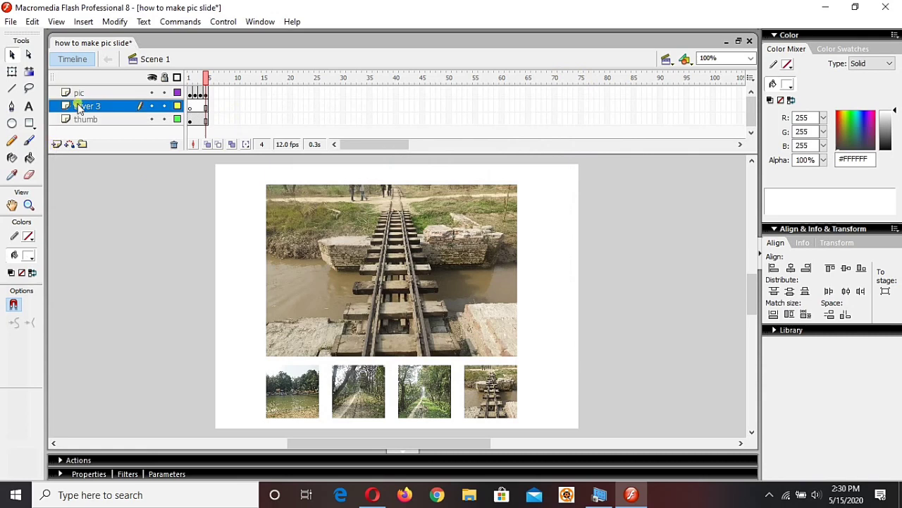
left_click_drag(77, 108, 89, 88)
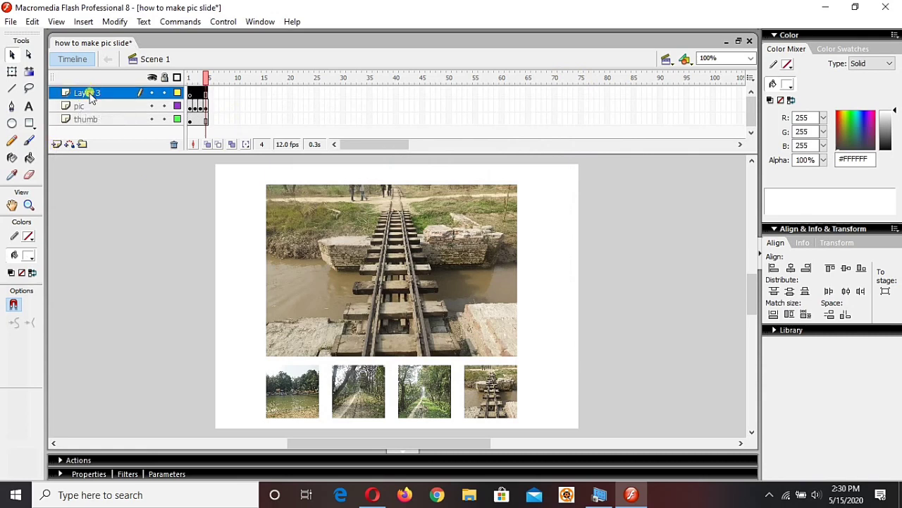
double_click(88, 94)
type("ac")
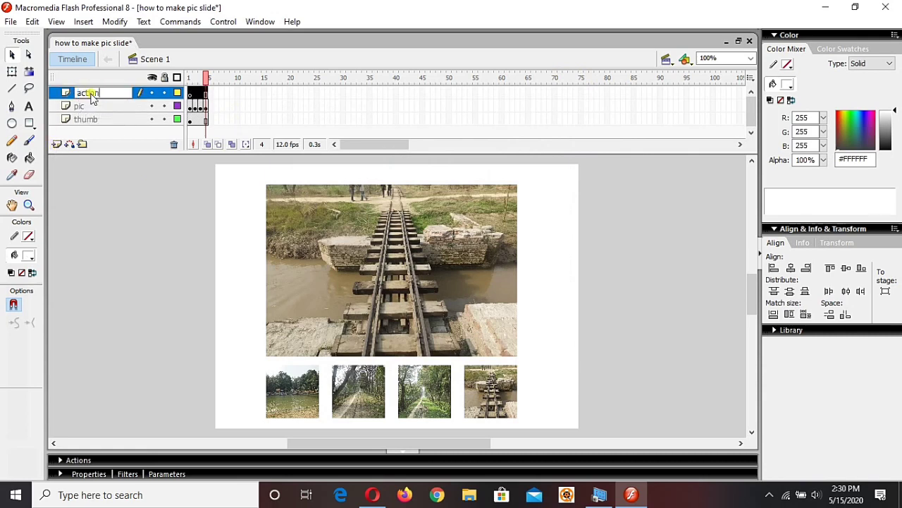
type("tion")
key("Return")
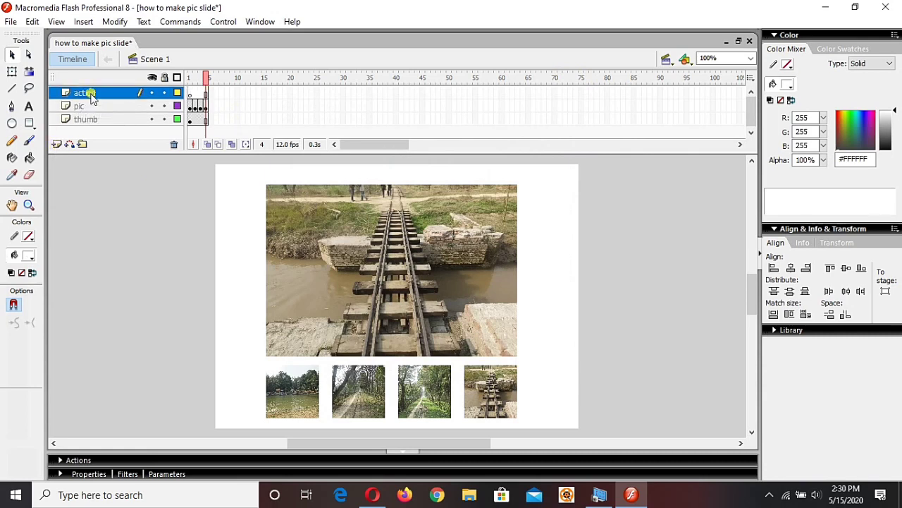
Play through the timeline, then select frame 1 of the action layer and show its properties.
left_click(190, 94)
key("Return")
left_click(190, 96)
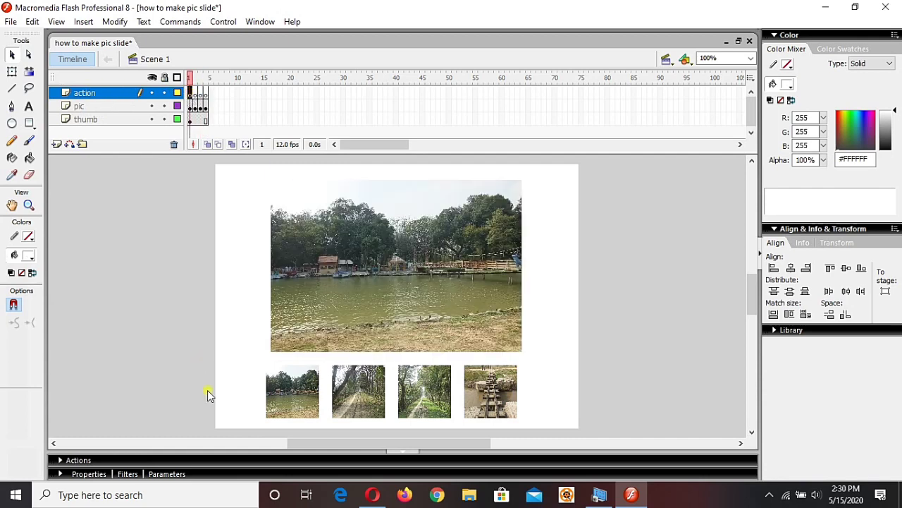
left_click(260, 474)
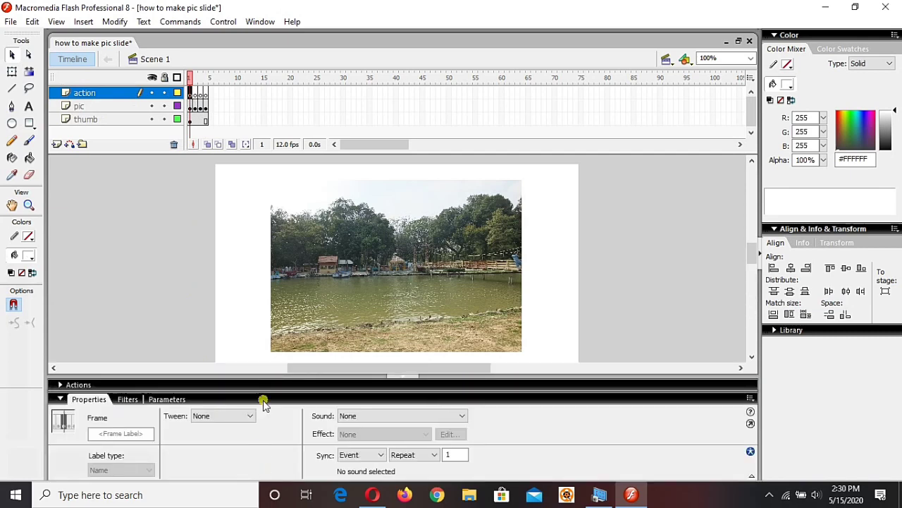
Write stop(); on frame 1 of the action layer and test the movie.
left_click(262, 400)
left_click(276, 460)
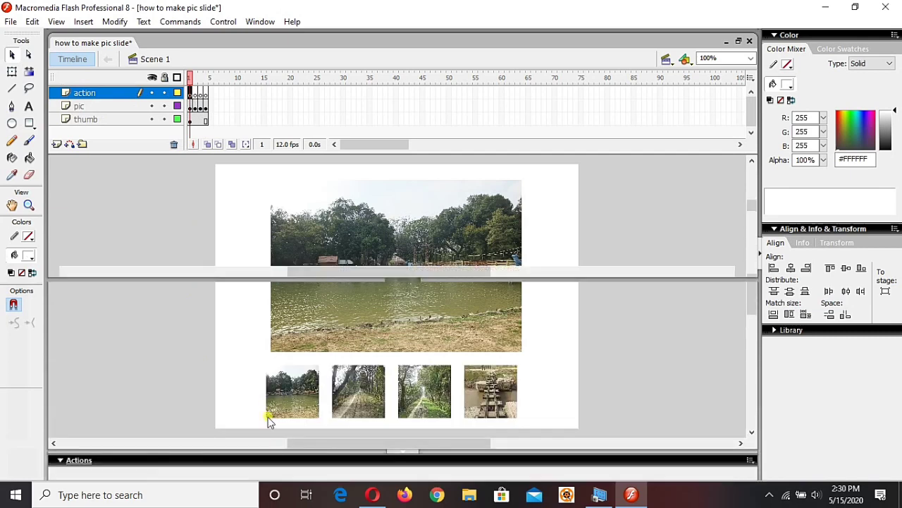
type("sto")
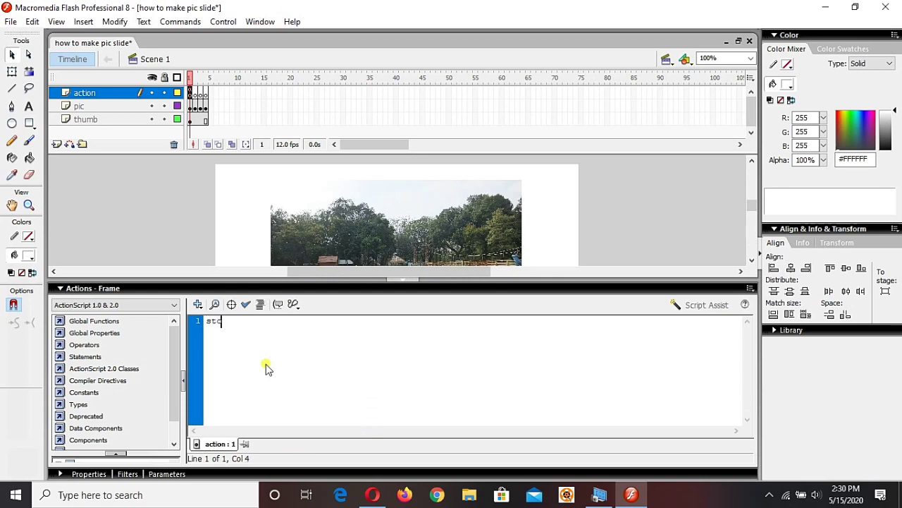
type("p();")
key("ctrl+Return")
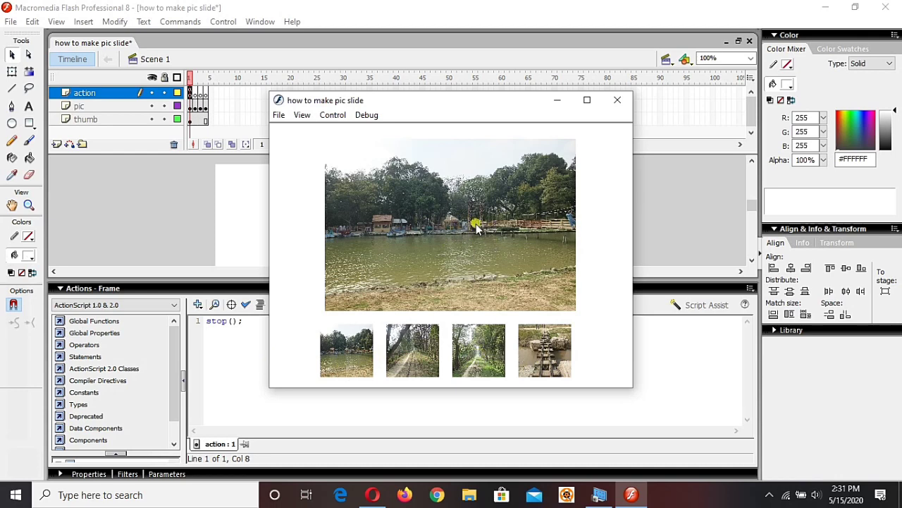
left_click(618, 101)
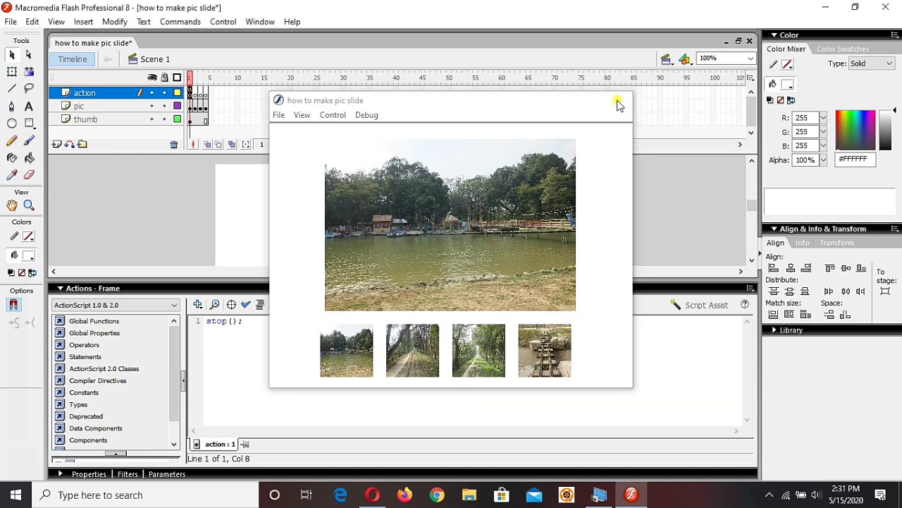
left_click(404, 280)
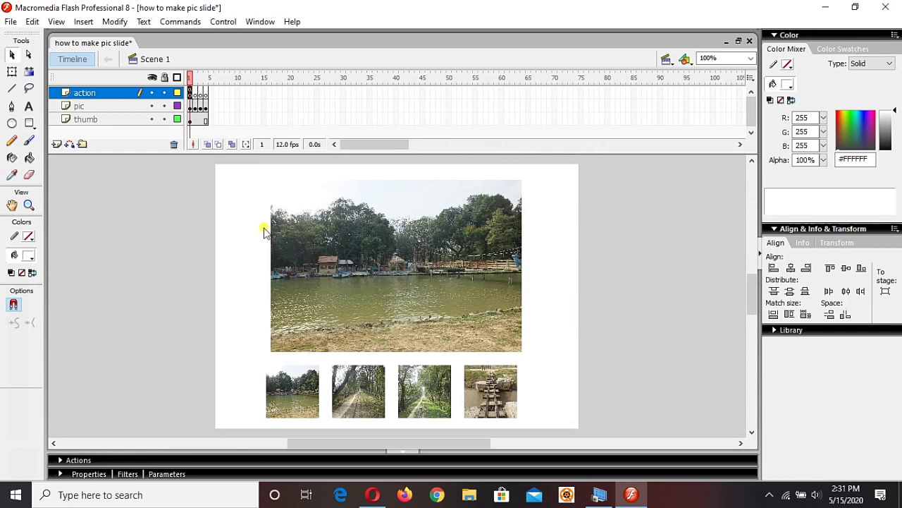
Give the second thumbnail an on(press) { gotoAndStop(2); } script and test the movie.
left_click(361, 400)
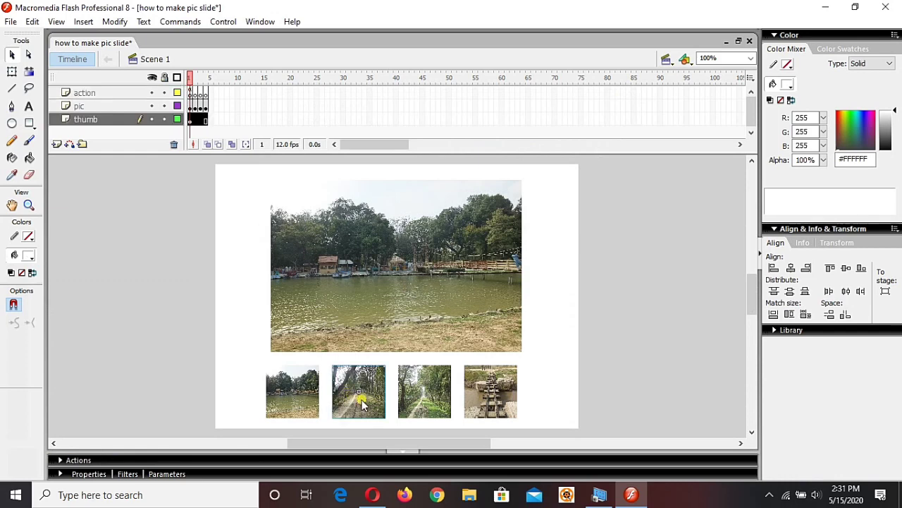
left_click(358, 462)
left_click(284, 347)
type("on")
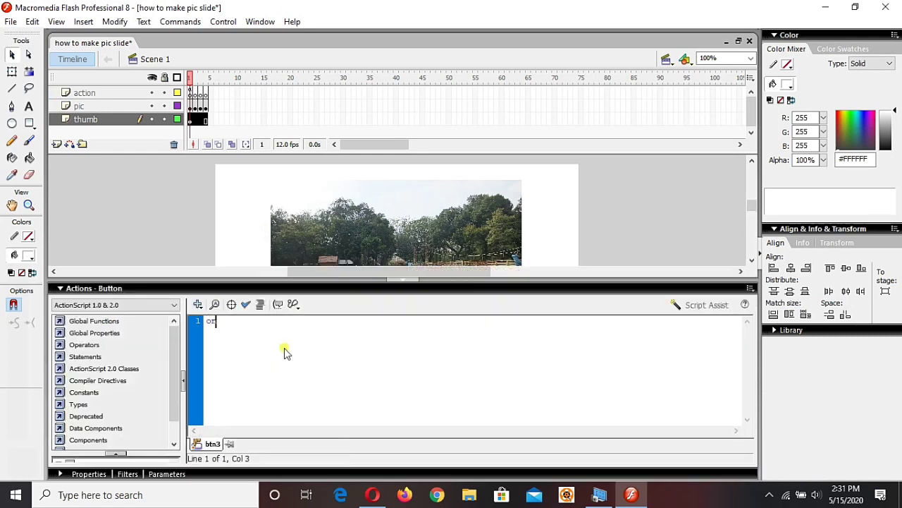
type(" (p")
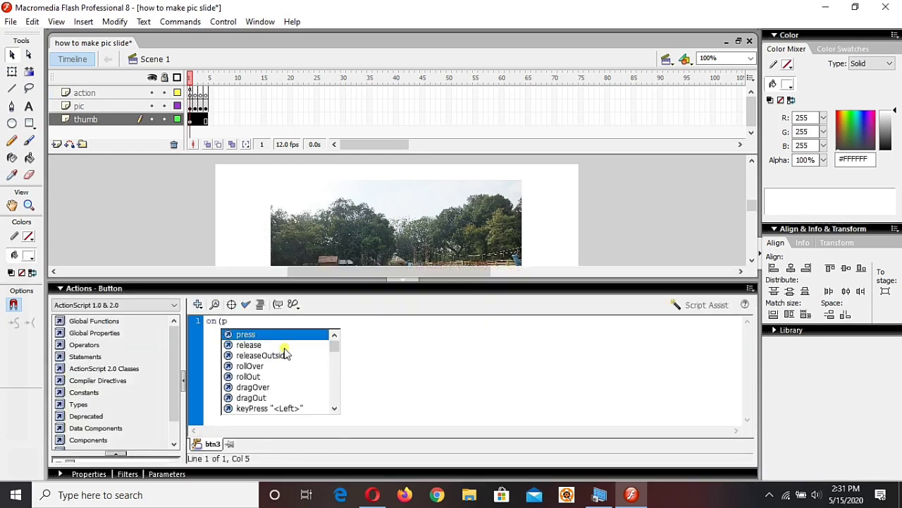
key("Return")
type(")")
key("Return")
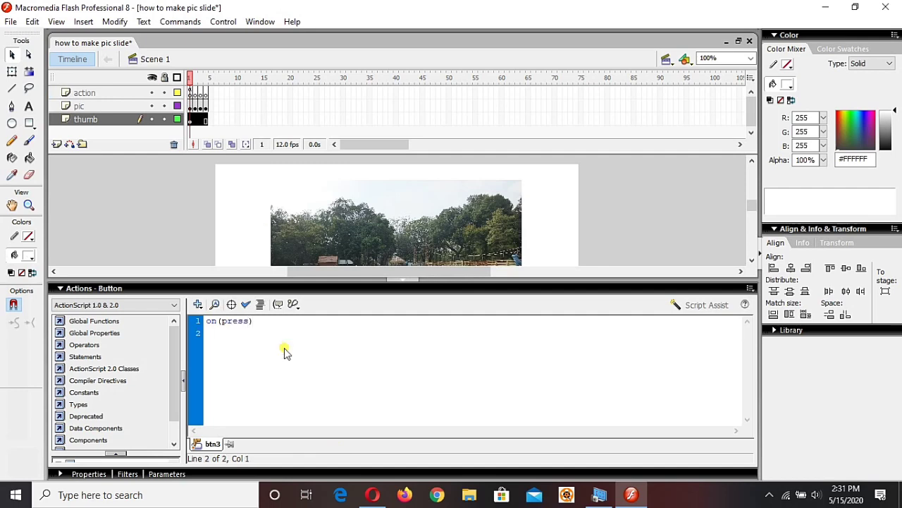
type("{")
key("Return")
type("gotoAndStop(2")
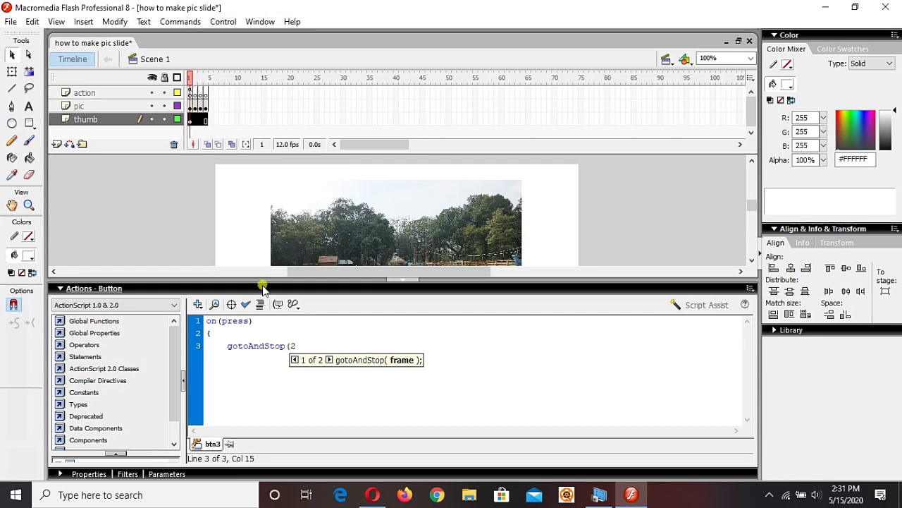
type(");")
key("Return")
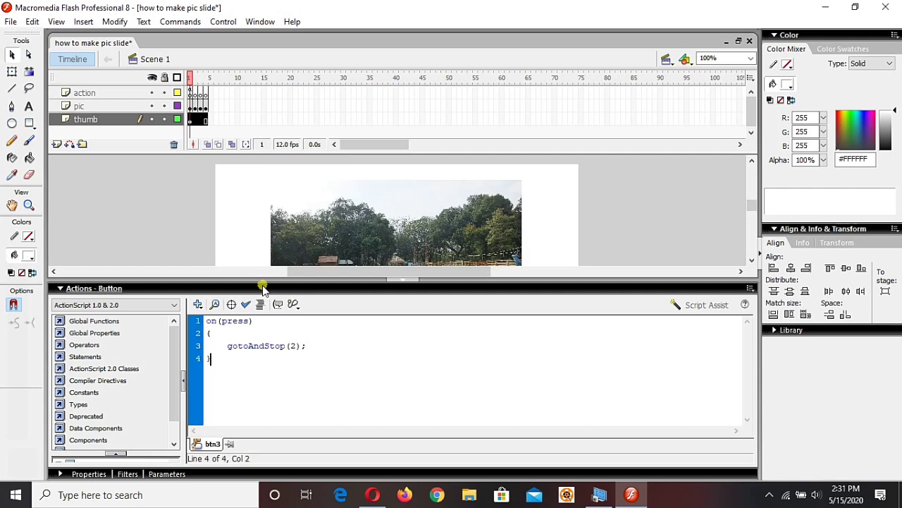
key("ctrl+Return")
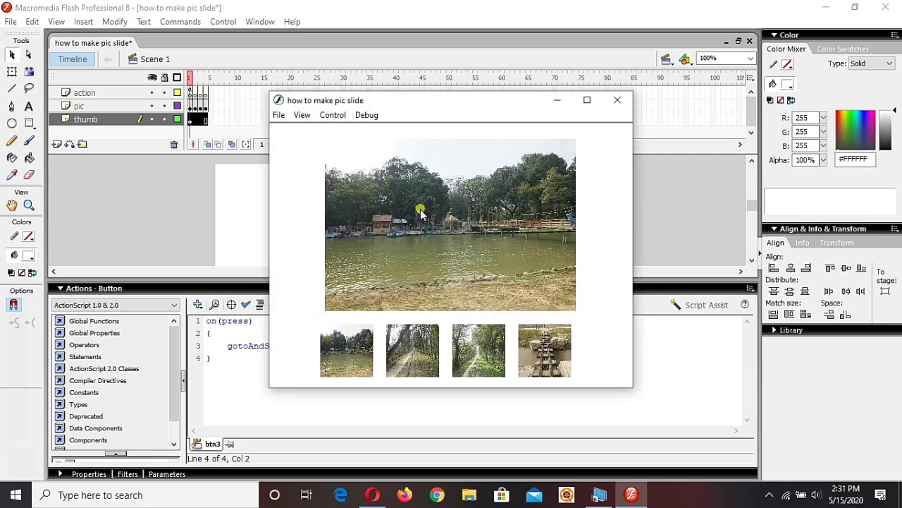
Check the second thumbnail shows the railway photo, close the test, and select the script.
left_click(411, 346)
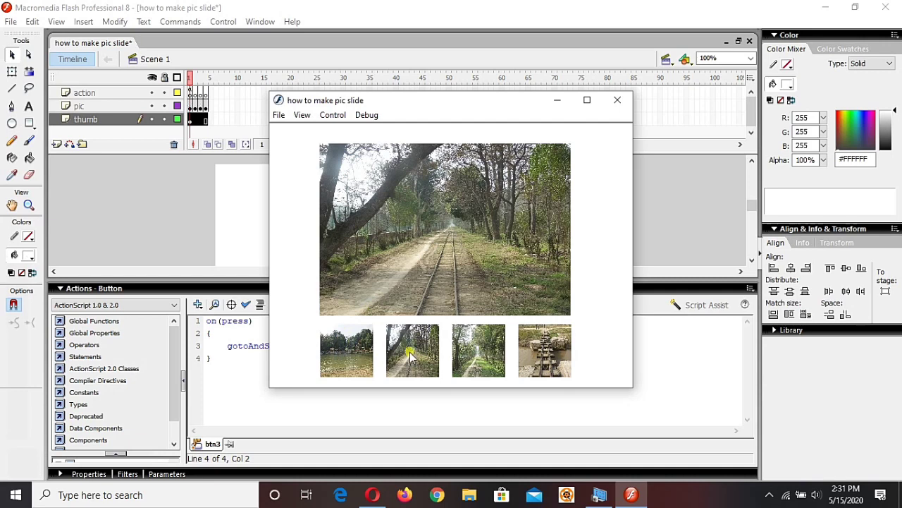
left_click(619, 102)
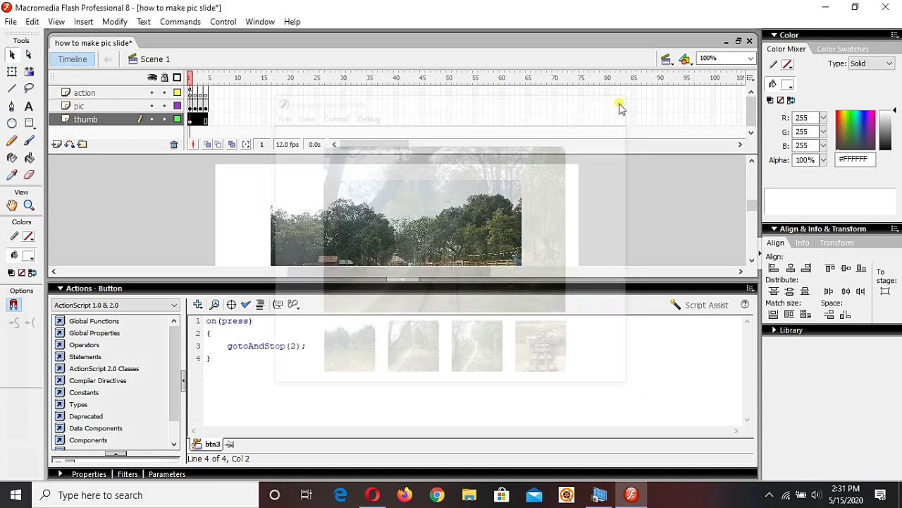
left_click_drag(268, 386, 201, 321)
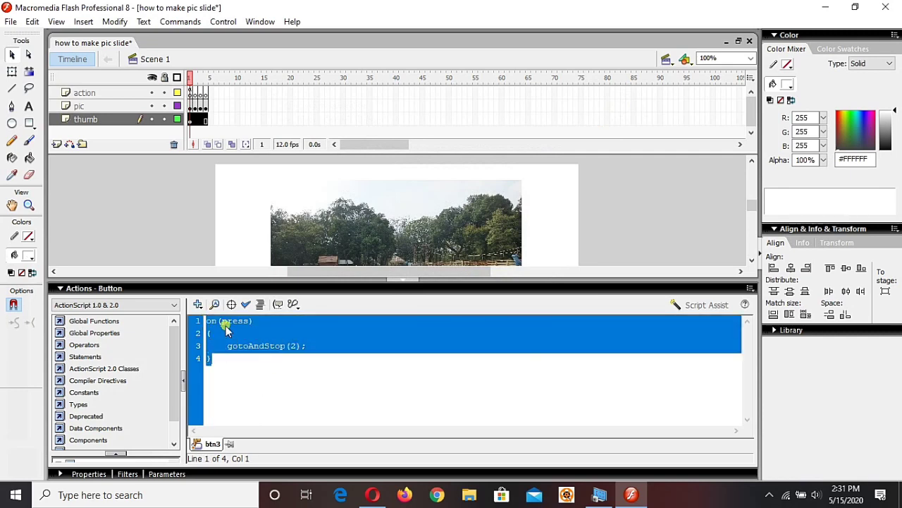
Copy the press script and paste it onto the third thumbnail button.
right_click(226, 323)
left_click(282, 201)
left_click(306, 288)
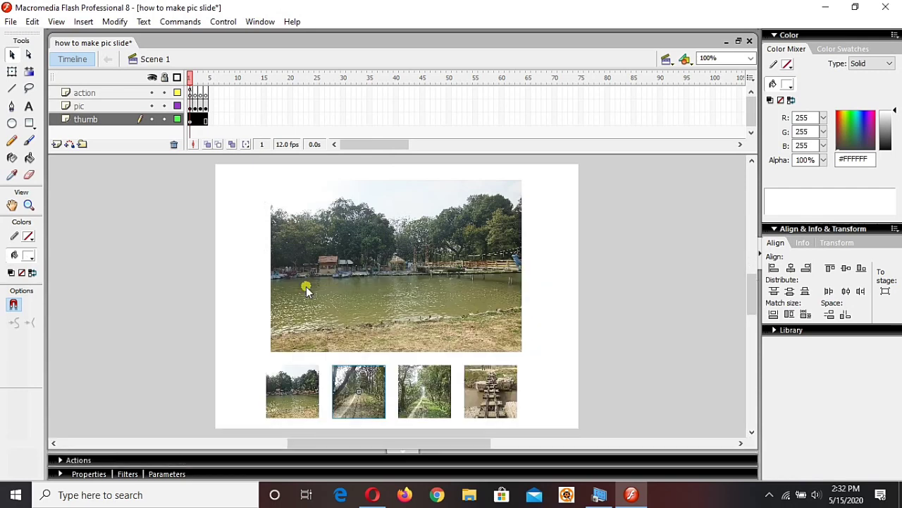
left_click(445, 387)
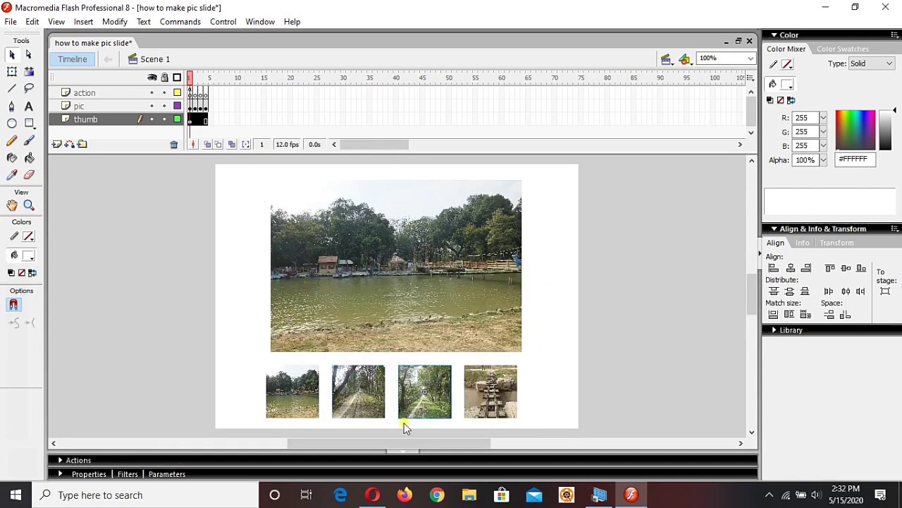
left_click(354, 462)
left_click(309, 380)
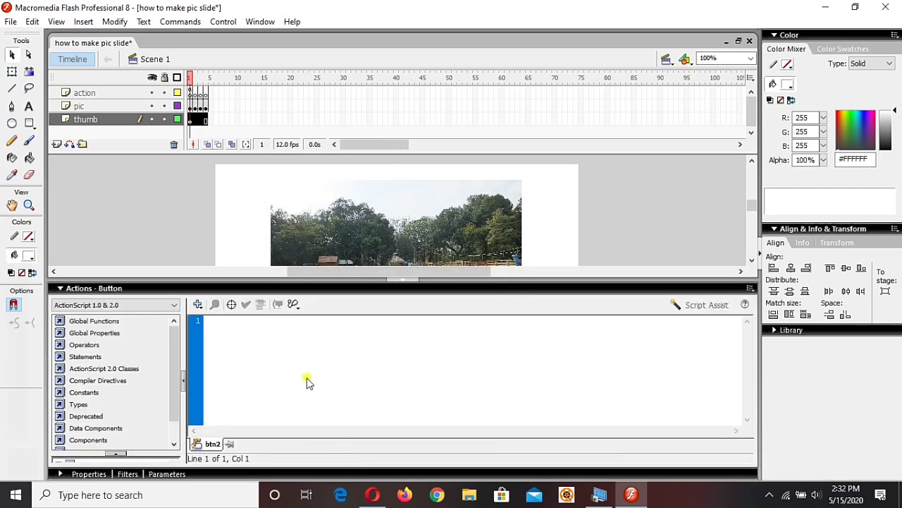
key("ctrl+v")
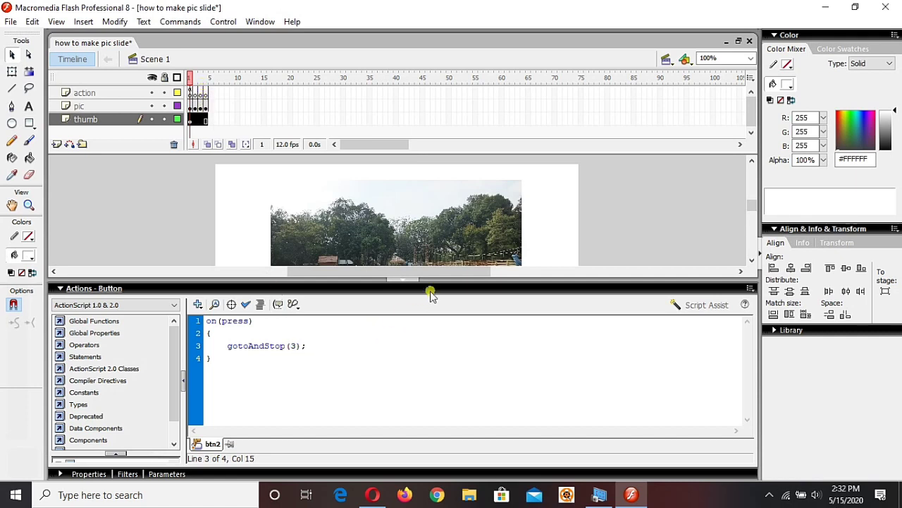
Test the movie, confirming the second and third thumbnails show their photos.
key("ctrl+Return")
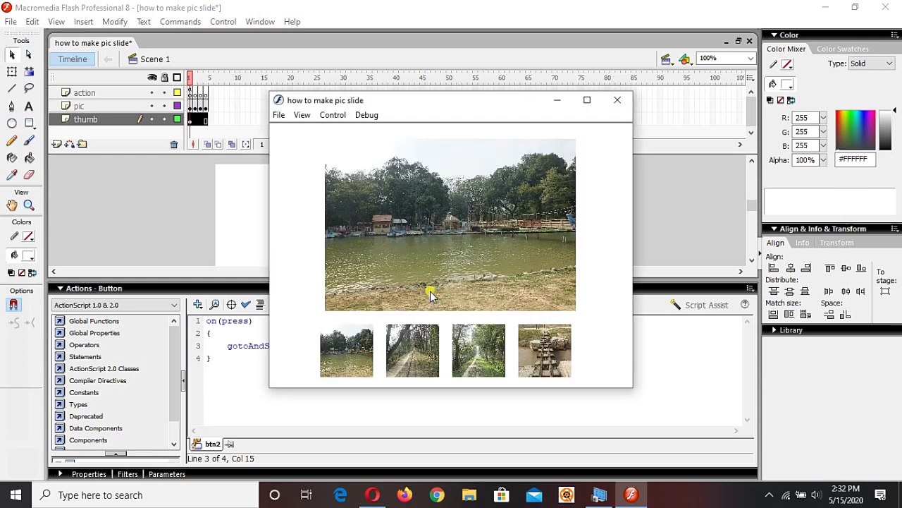
left_click(412, 352)
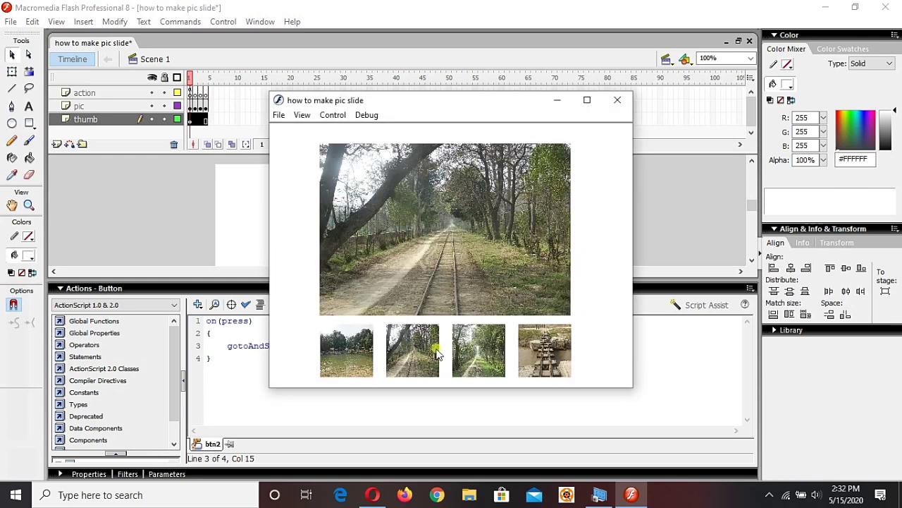
left_click(465, 356)
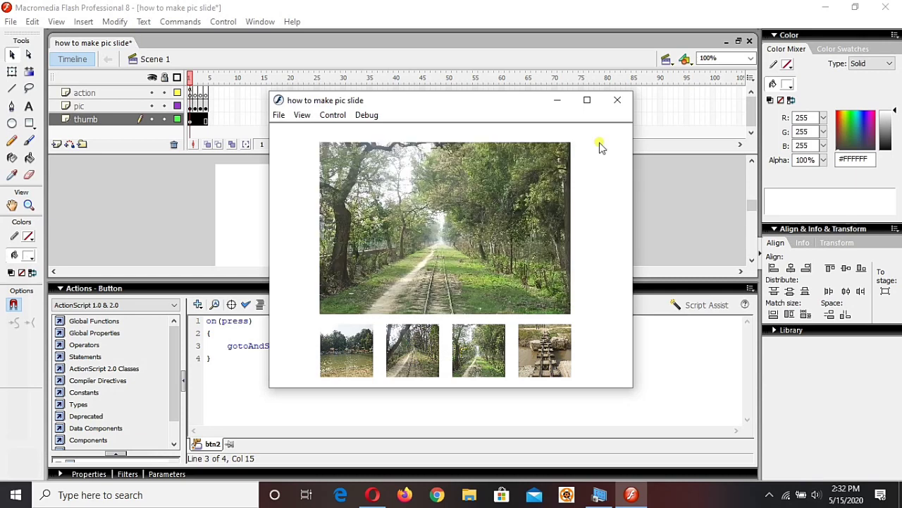
left_click(618, 102)
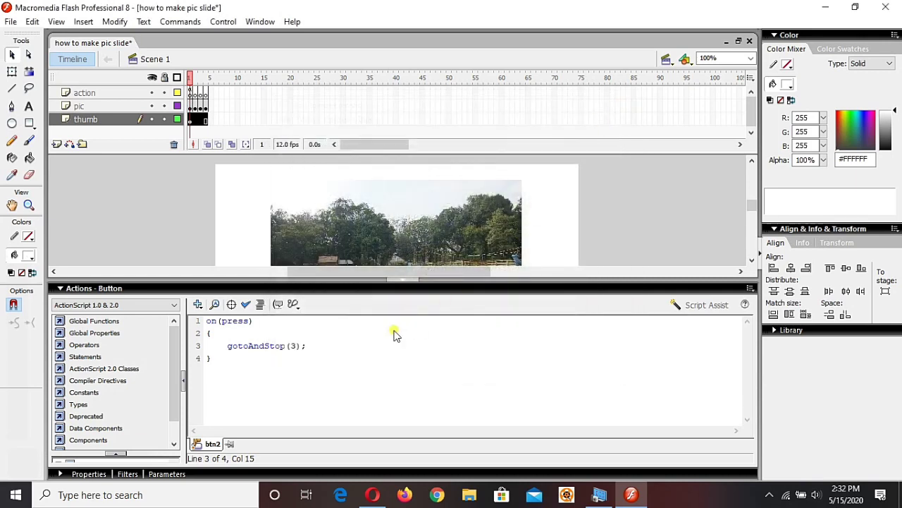
left_click(380, 287)
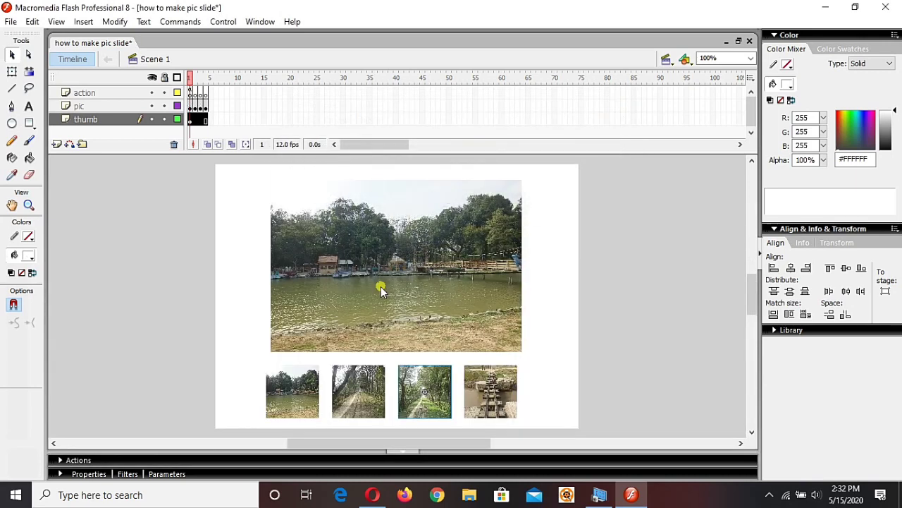
Paste the press script onto the fourth thumbnail button and edit its frame number.
left_click(485, 408)
left_click(422, 461)
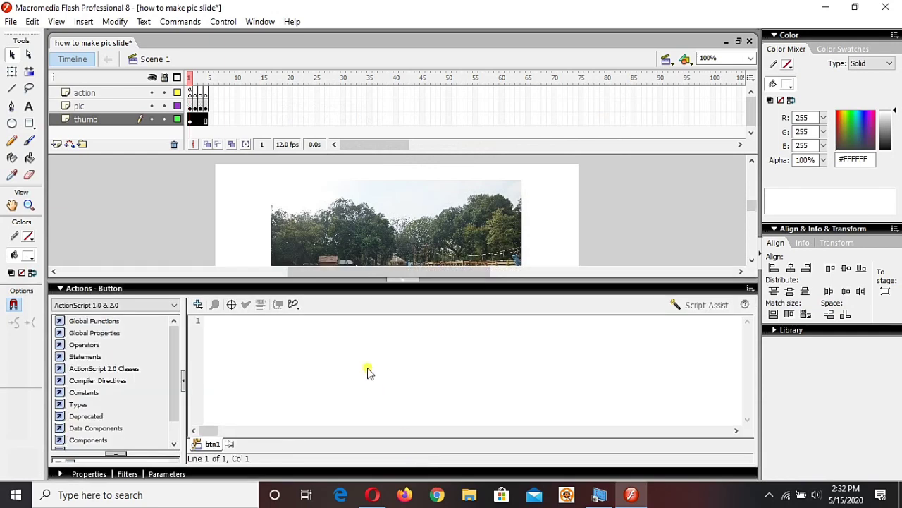
left_click(368, 370)
key("ctrl+v")
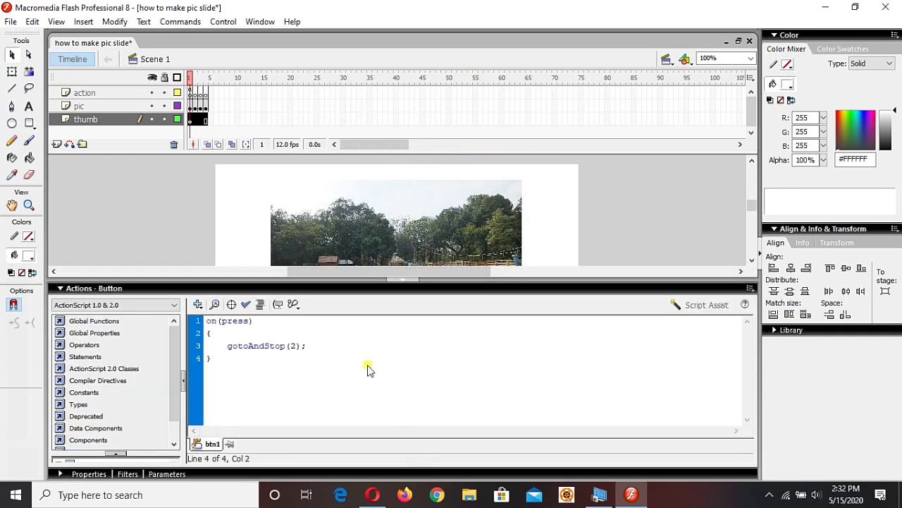
left_click(296, 346)
double_click(296, 346)
left_click(368, 289)
Test the movie, checking the second, third and fourth thumbnails each show their photos.
key("ctrl+Return")
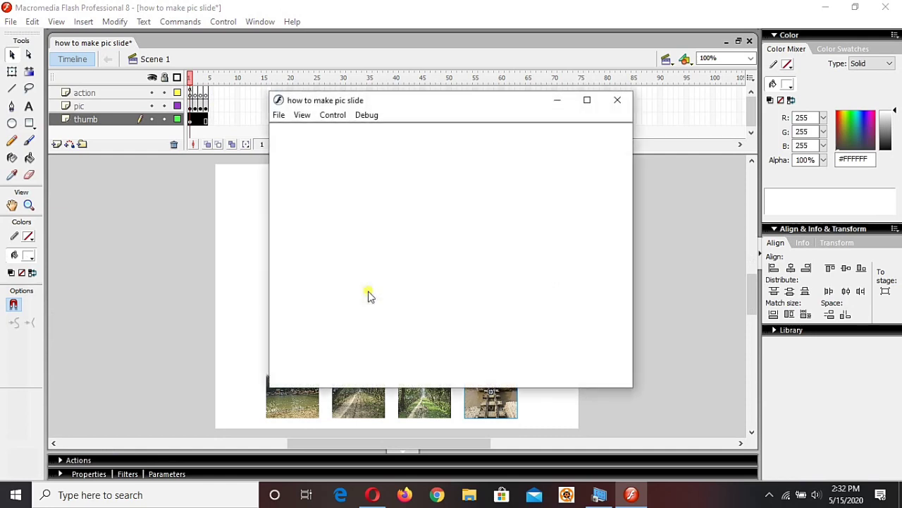
left_click(543, 364)
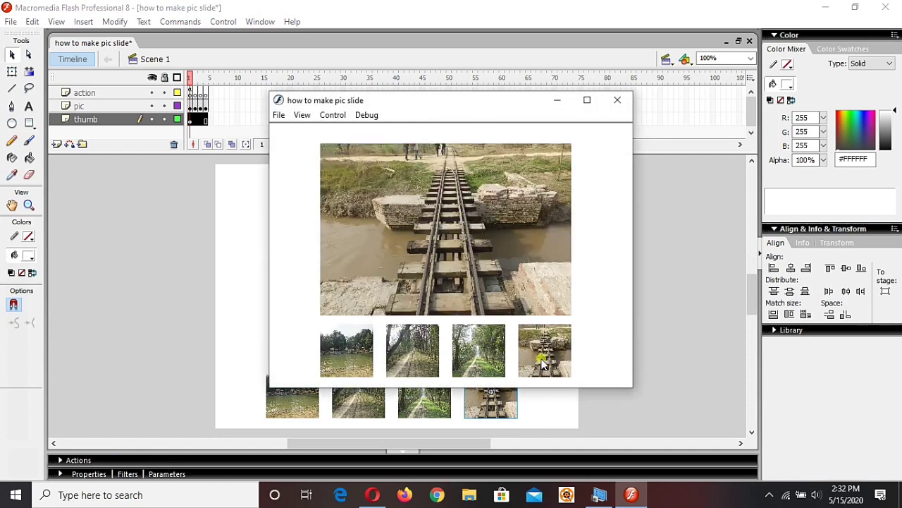
left_click(493, 361)
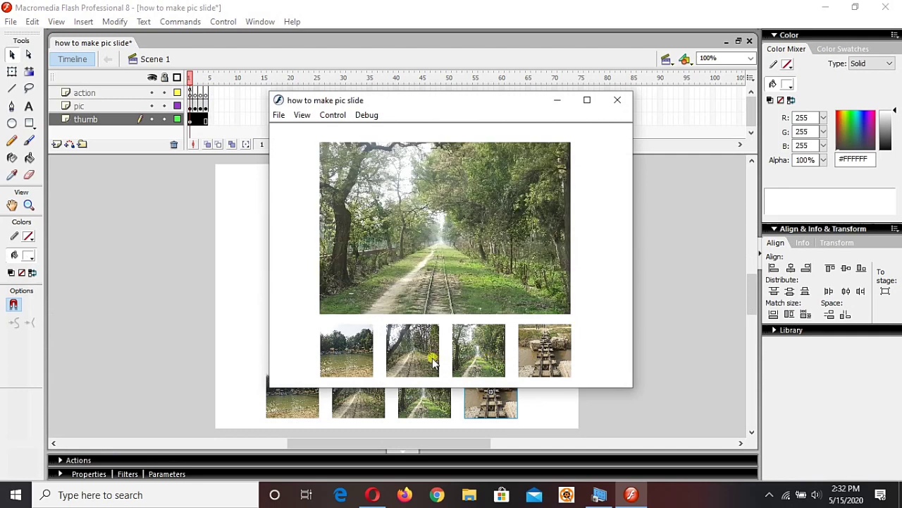
left_click(412, 358)
left_click(462, 358)
left_click(554, 359)
left_click(413, 351)
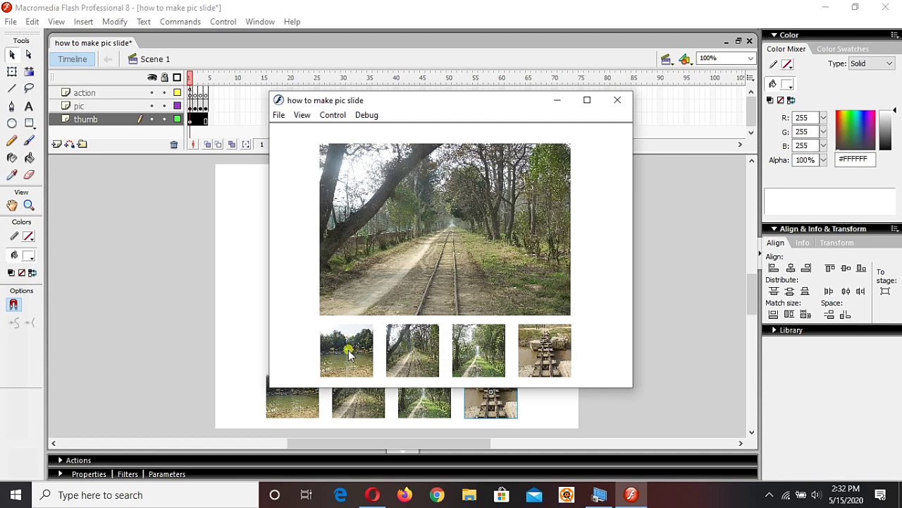
left_click(617, 100)
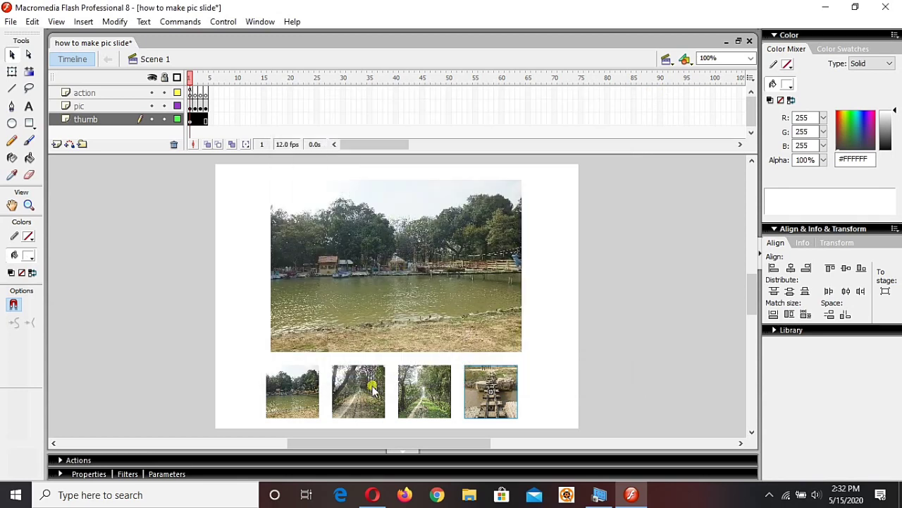
left_click(302, 416)
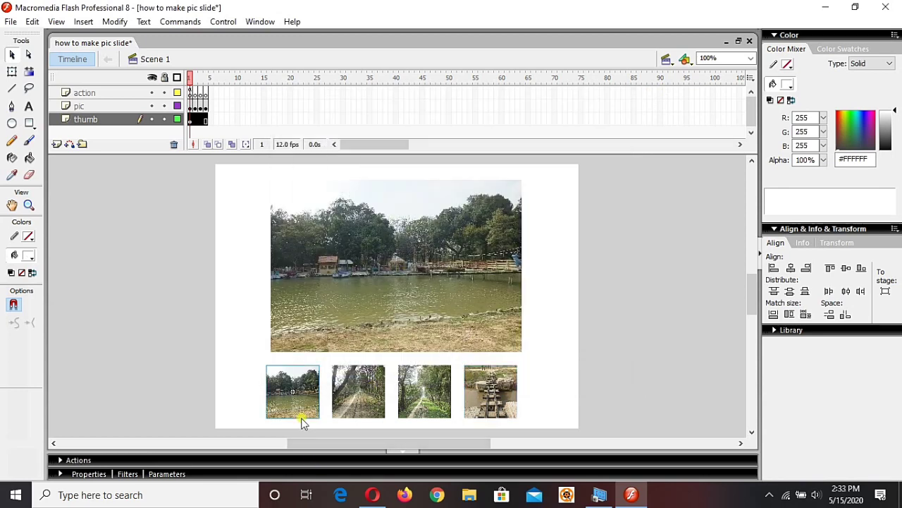
Paste the press script onto the first thumbnail, changing its target frame from 2 to 1.
left_click(323, 459)
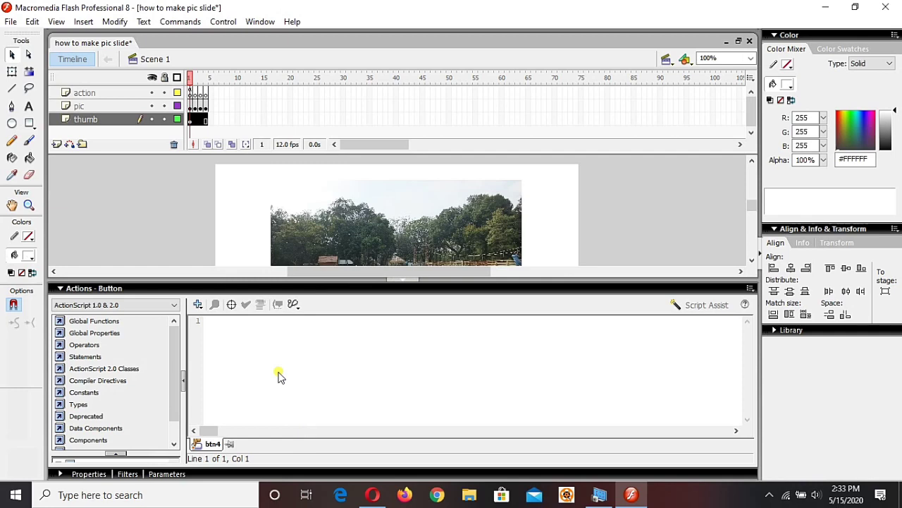
left_click(278, 376)
type("on(press) { \tgotoAndStop(2); }")
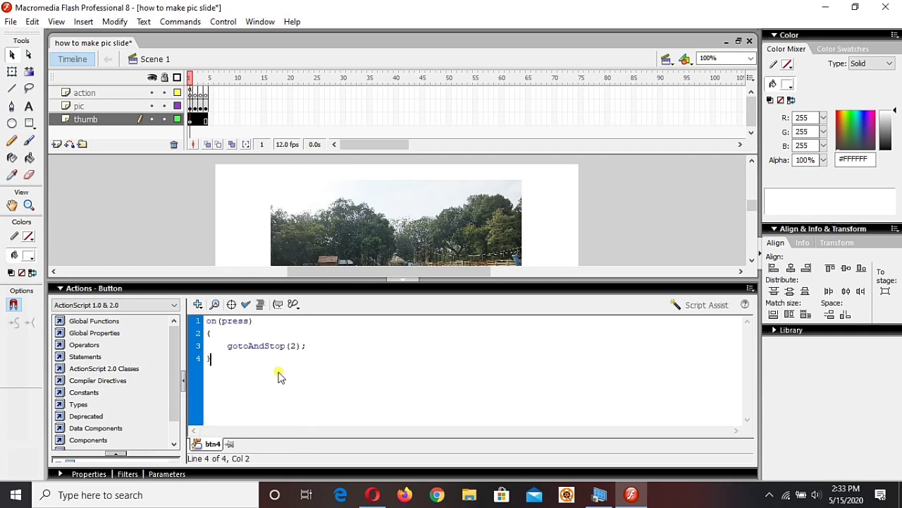
double_click(292, 346)
type("1")
left_click(296, 288)
Test the movie, checking that all four thumbnails swap the large photo, then close it.
key("ctrl+Return")
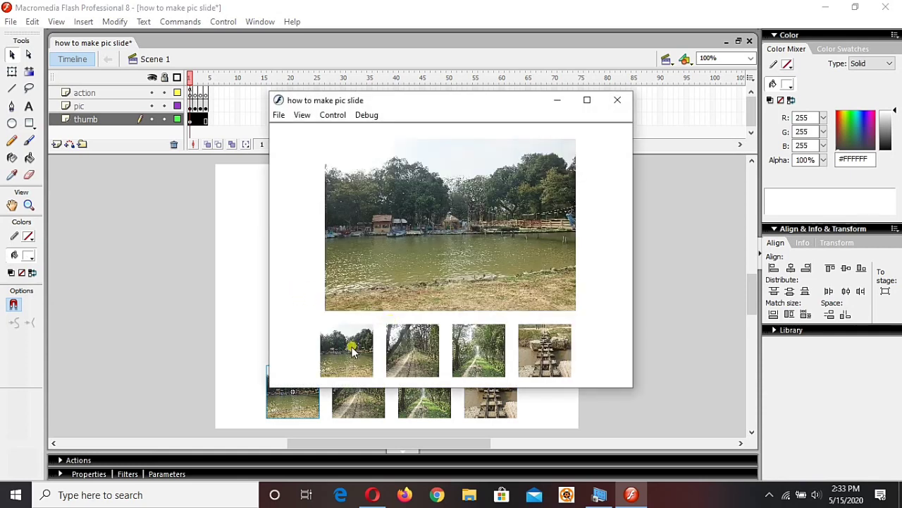
left_click(402, 356)
left_click(464, 356)
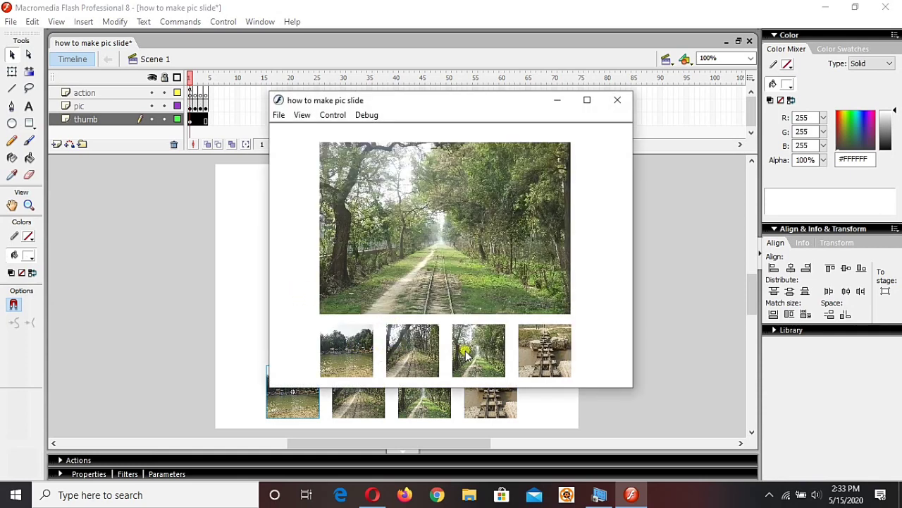
left_click(549, 354)
left_click(406, 349)
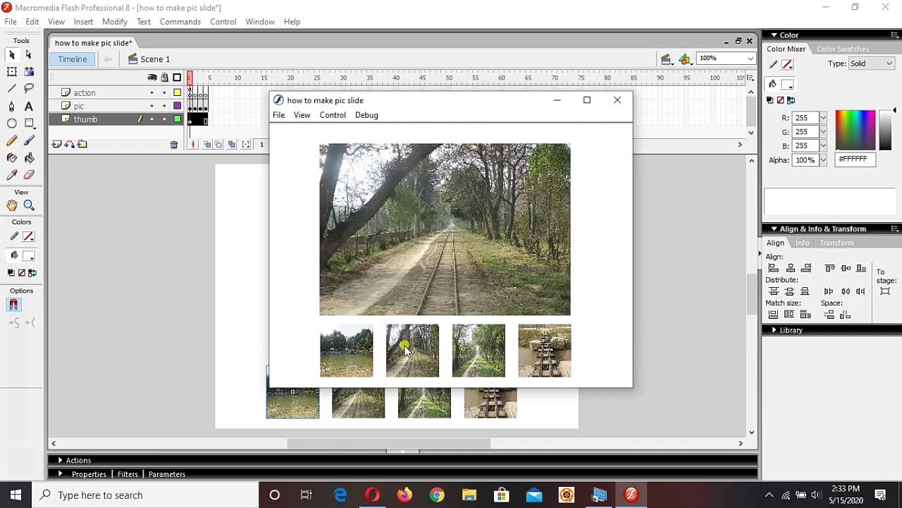
left_click(369, 353)
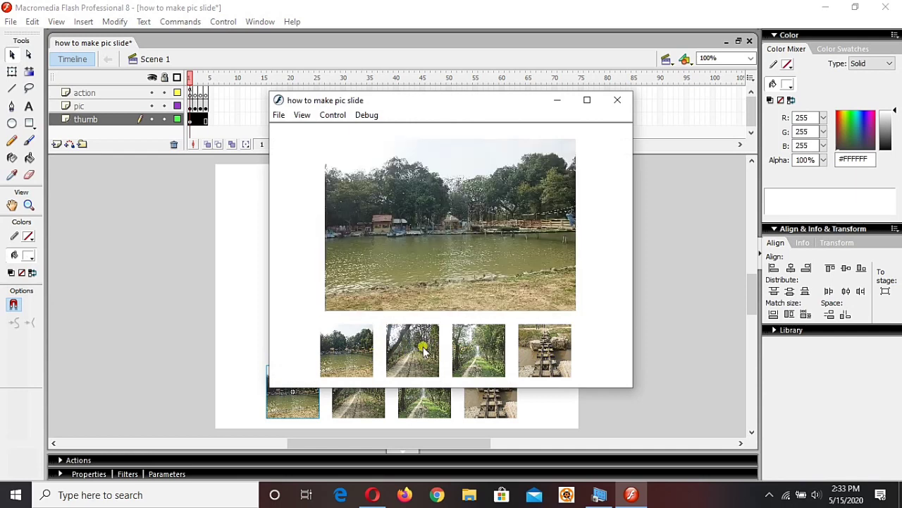
left_click(423, 352)
left_click(360, 349)
left_click(476, 364)
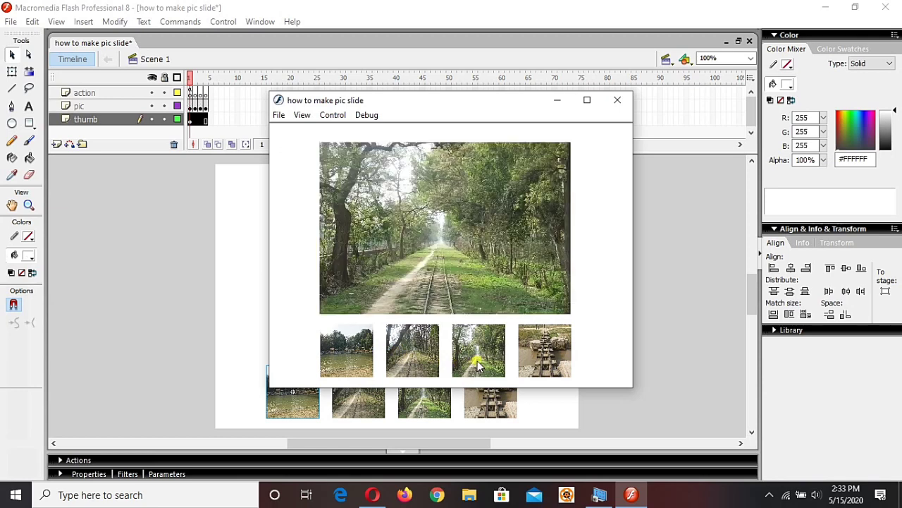
left_click(334, 361)
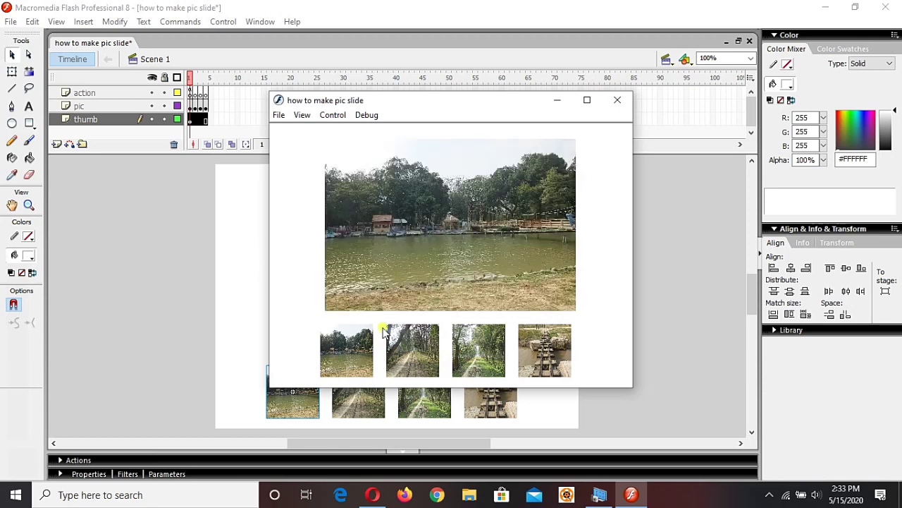
left_click(618, 100)
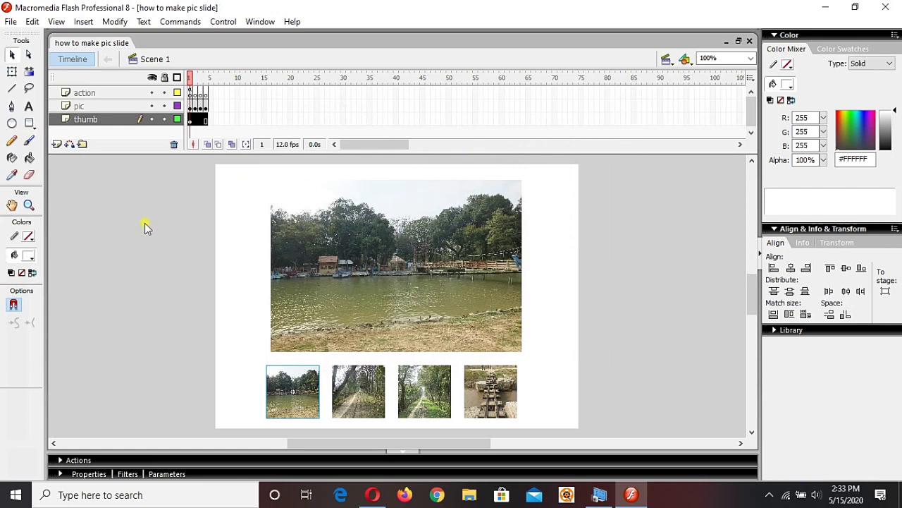
left_click(84, 22)
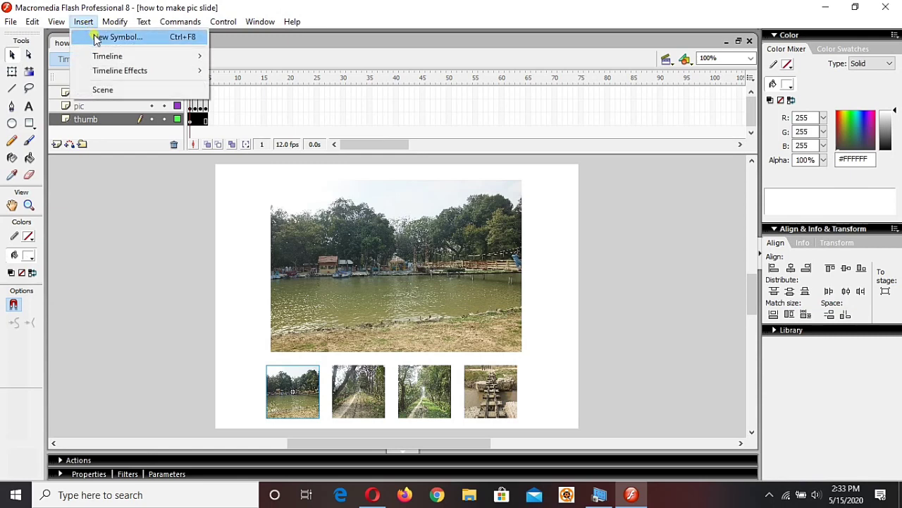
left_click(96, 37)
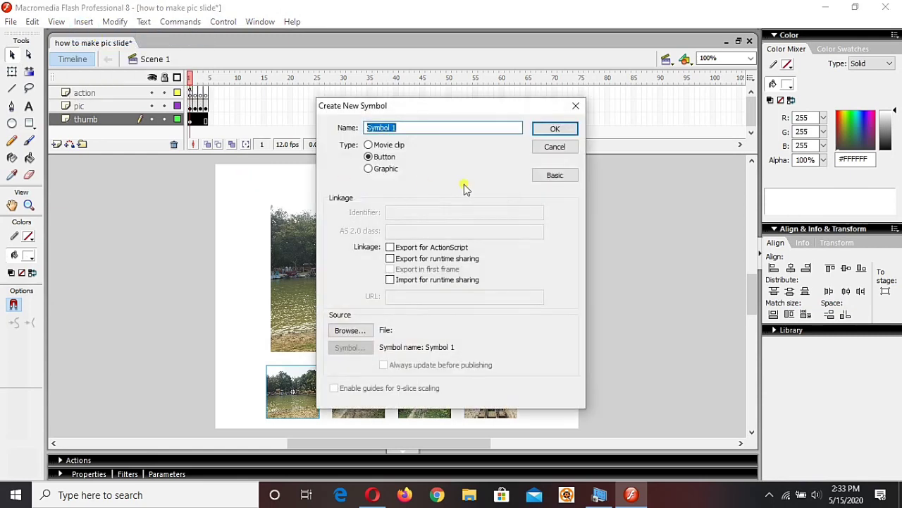
left_click(384, 146)
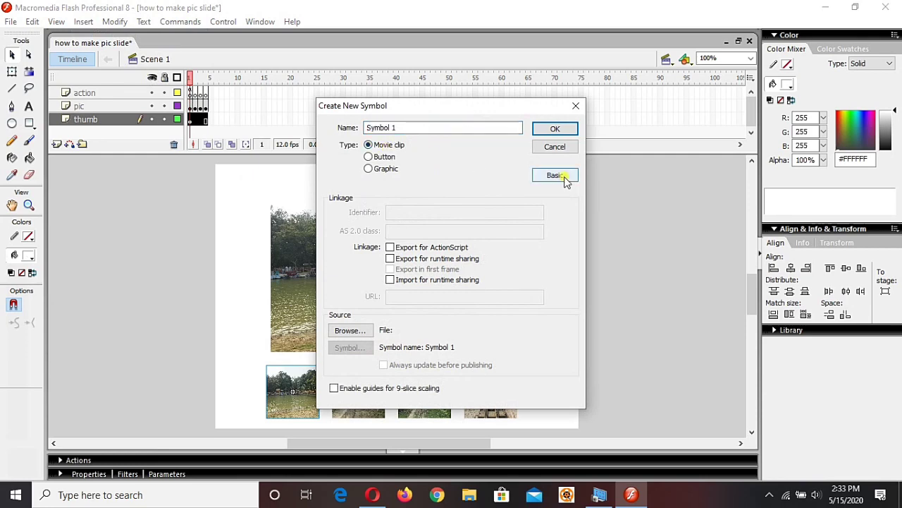
left_click(555, 147)
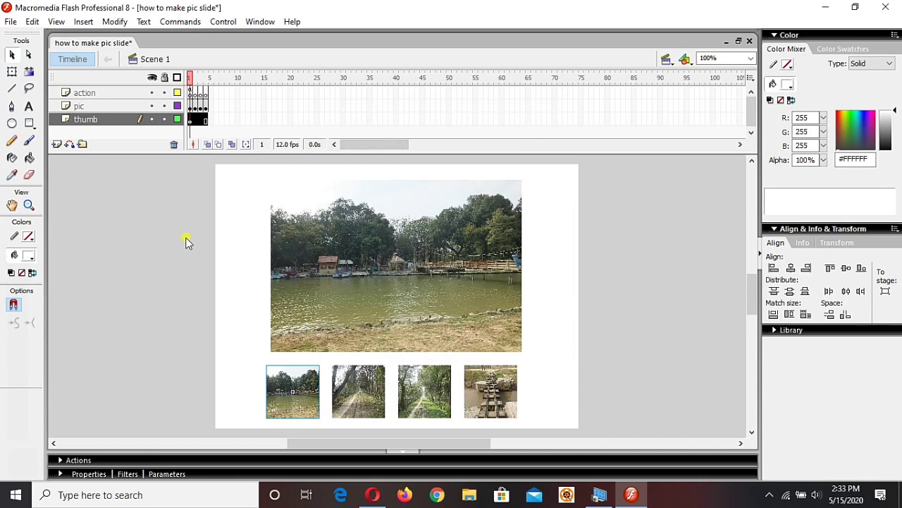
Insert a new layer above thumb and rename it 'outline'.
left_click(56, 144)
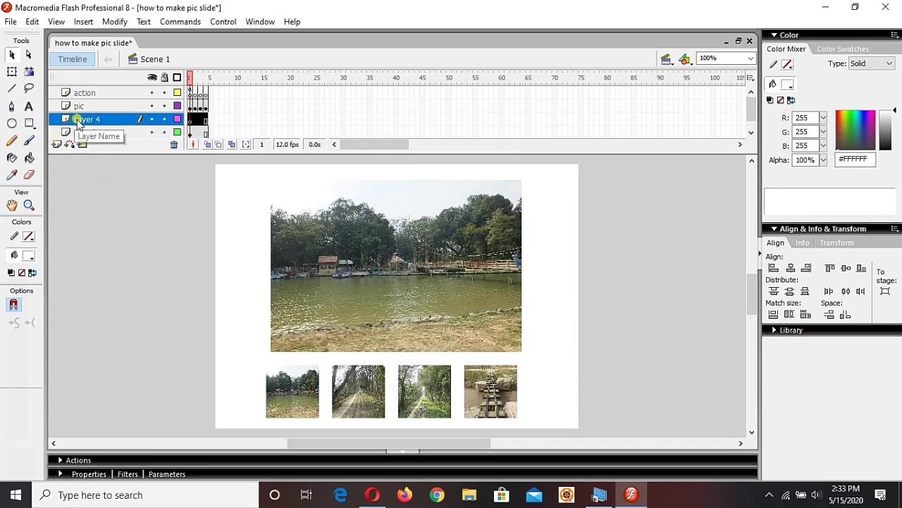
double_click(77, 120)
key("BackSpace")
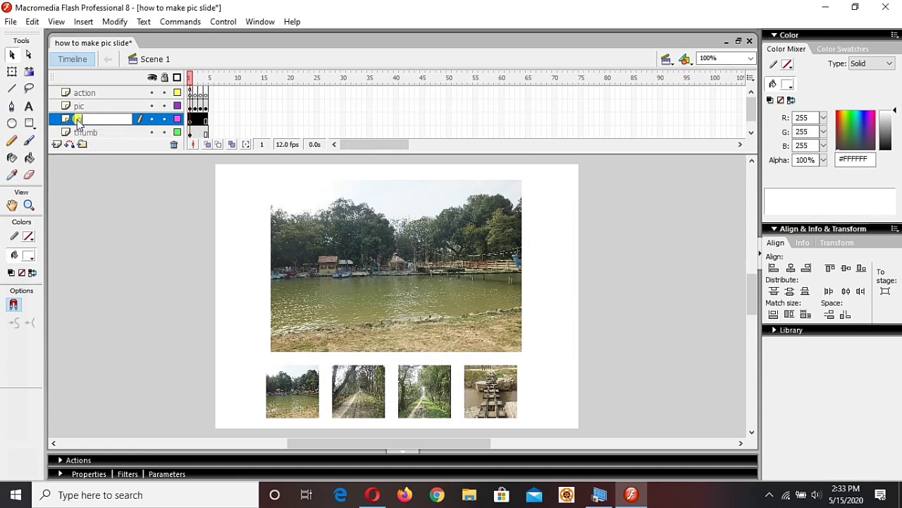
type("outline")
key("Return")
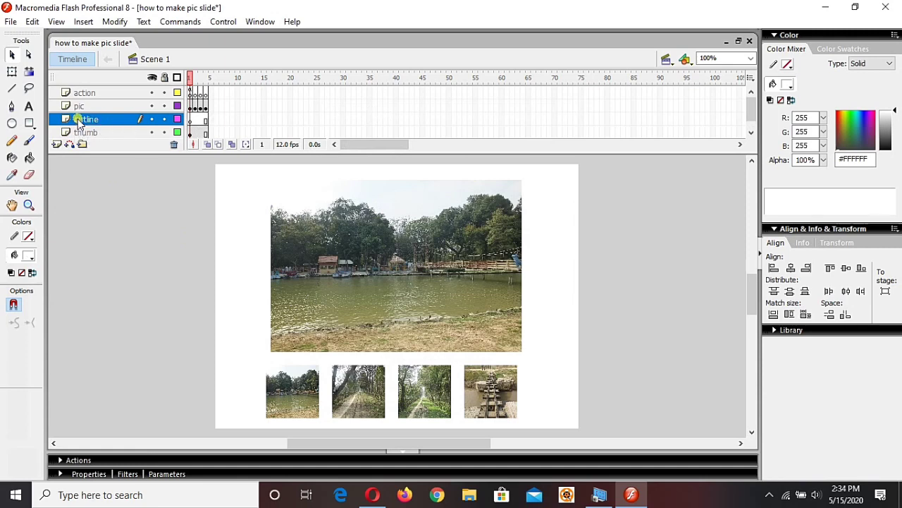
mouse_move(82, 119)
left_mouse_down()
mouse_move(83, 102)
mouse_move(85, 127)
left_mouse_up()
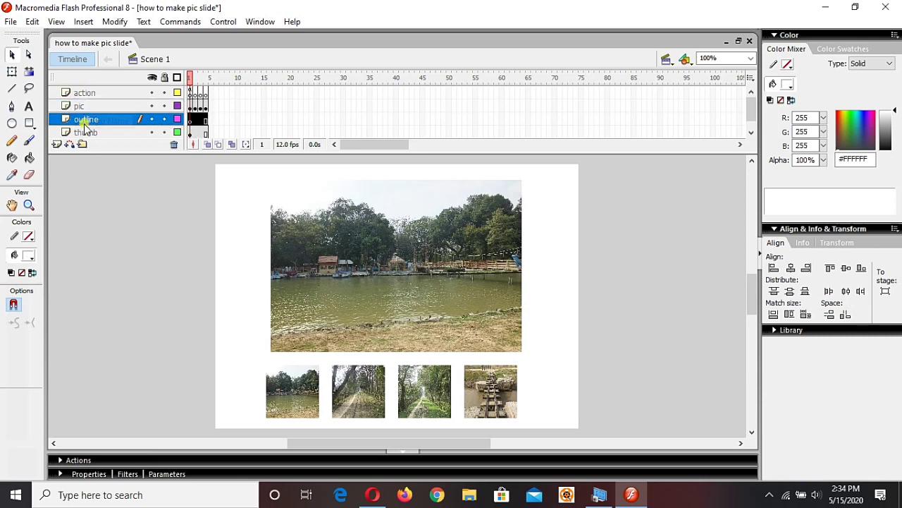
Select the outline layer's first frame and play the timeline.
left_click(113, 229)
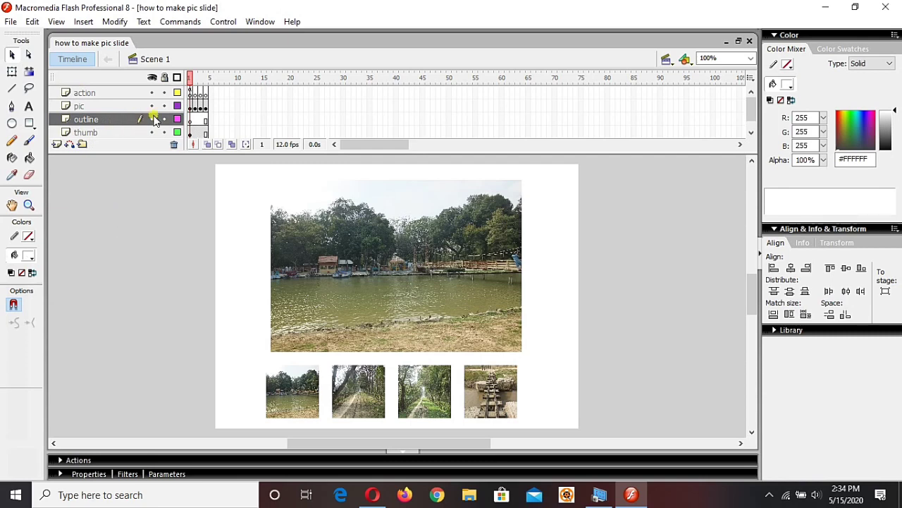
left_click(189, 121)
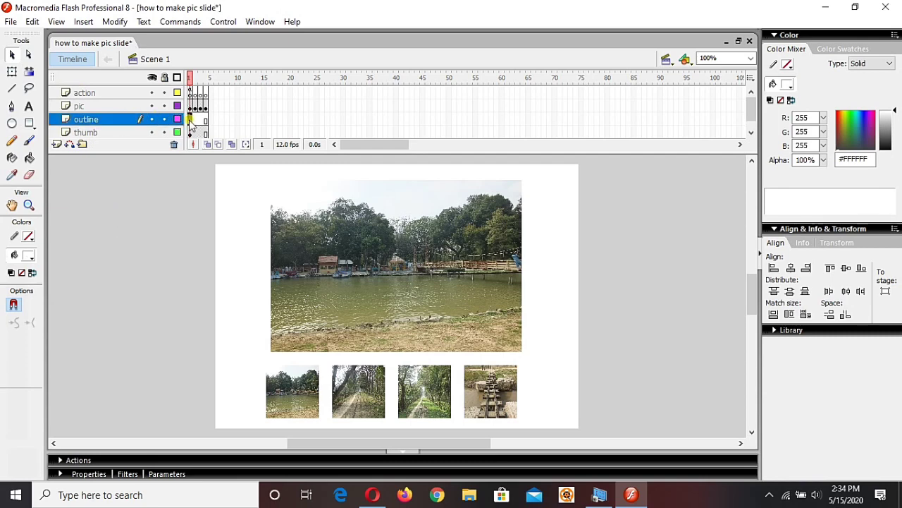
key("Return")
Inspect the first thumbnail's on(press) script and confirm its 80 × 80 size.
left_click(281, 392)
left_click(296, 461)
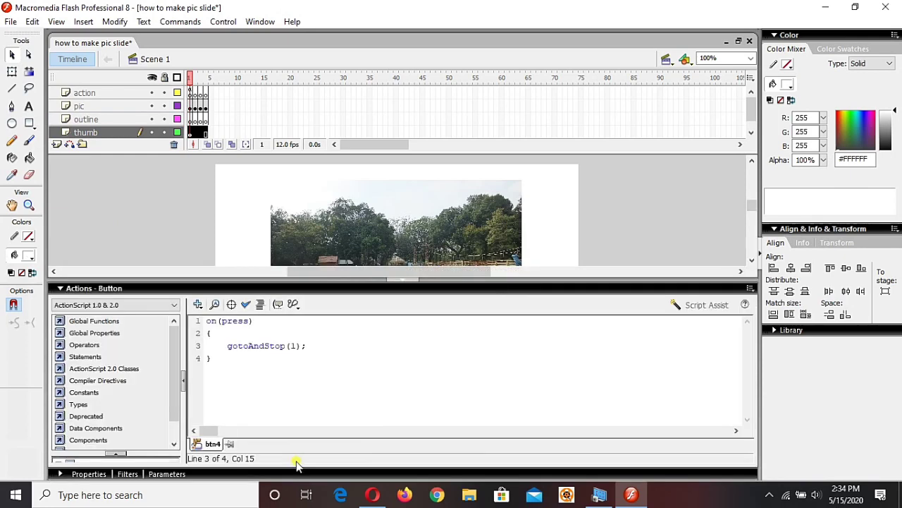
left_click(346, 288)
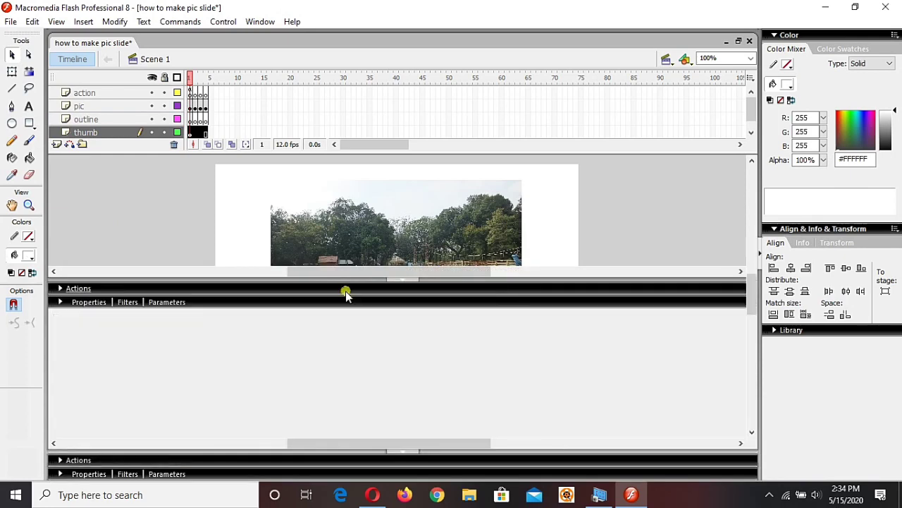
left_click(267, 474)
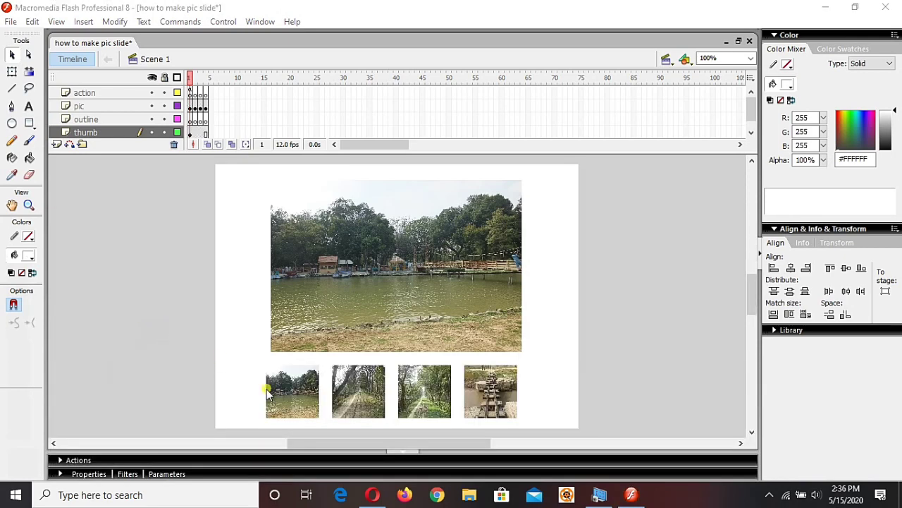
left_click(268, 393)
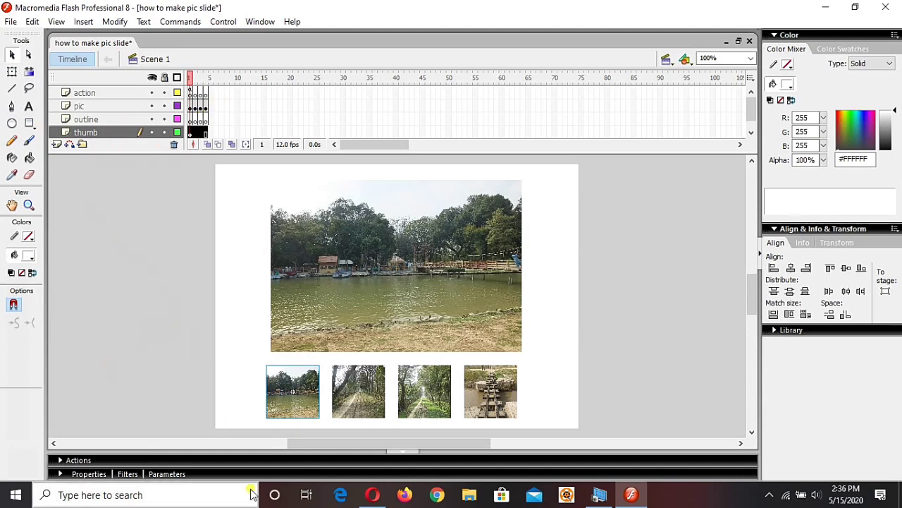
left_click(89, 474)
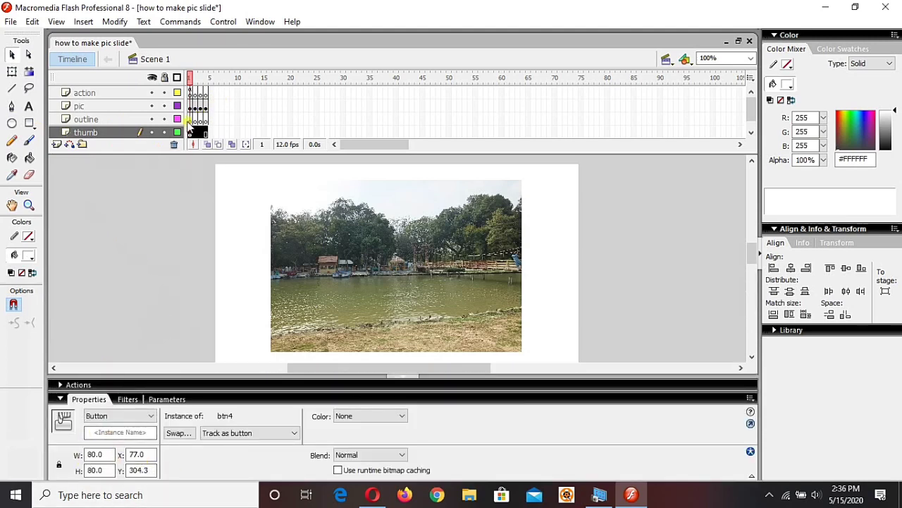
Draw a rectangle left of the stage on the outline layer.
left_click(98, 119)
left_click(29, 123)
mouse_move(101, 191)
left_mouse_down()
mouse_move(169, 242)
mouse_move(163, 248)
left_mouse_up()
Redraw the rectangle with no fill and a #CC0000 red stroke.
key("ctrl+z")
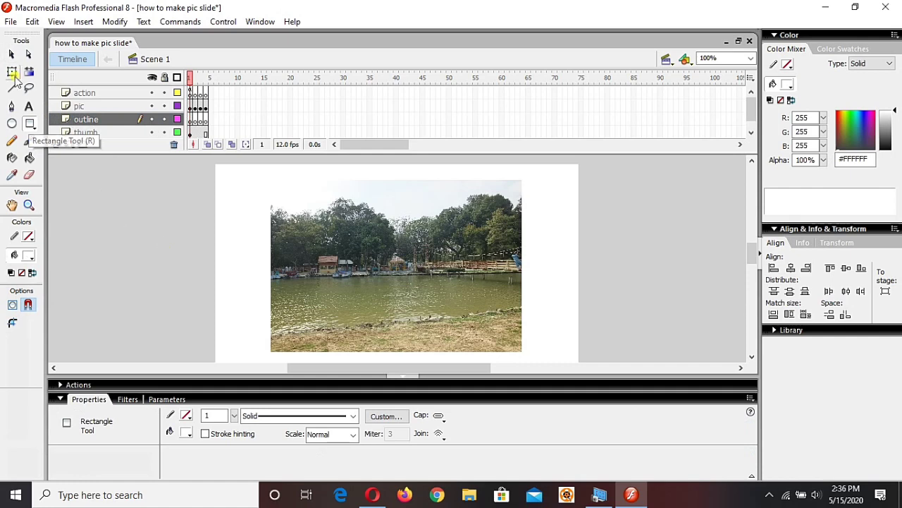
left_click(29, 256)
left_click(182, 273)
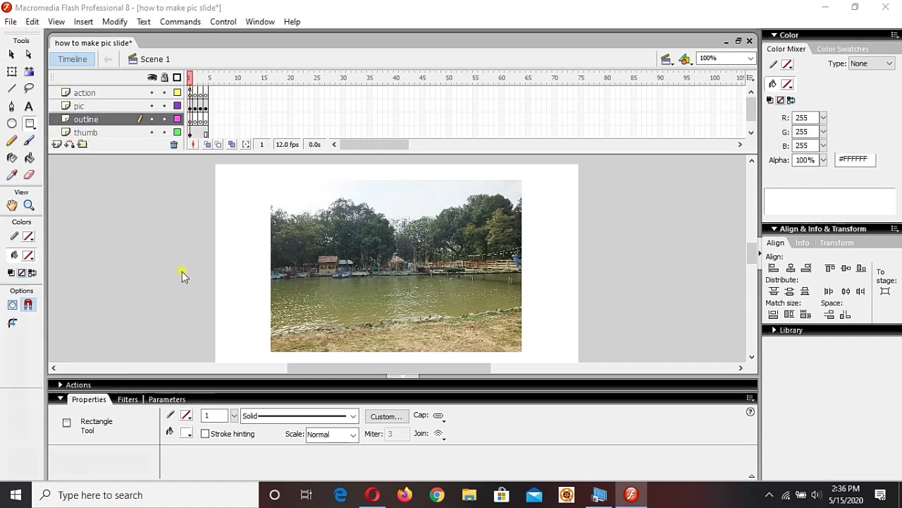
left_click(29, 236)
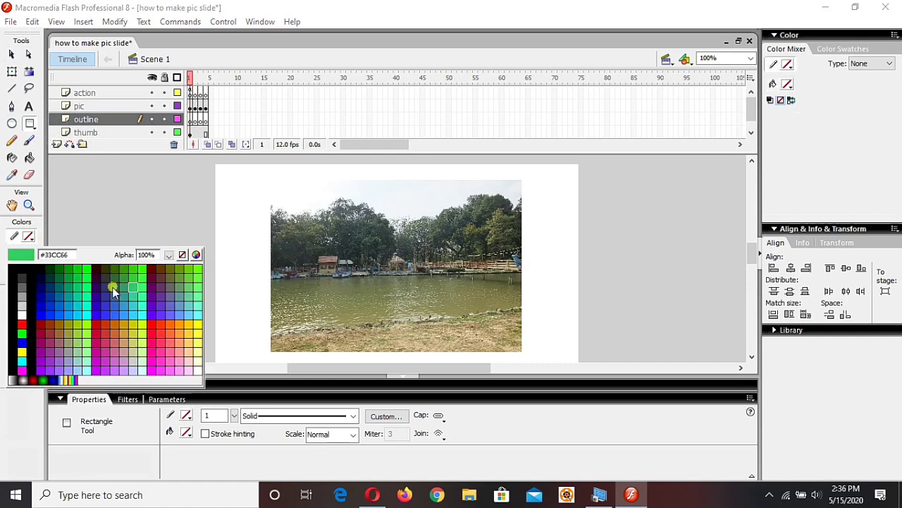
left_click(96, 324)
left_click_drag(91, 208, 164, 277)
Give the red outline a 4.25 stroke thickness and dotted style.
key("v")
double_click(165, 278)
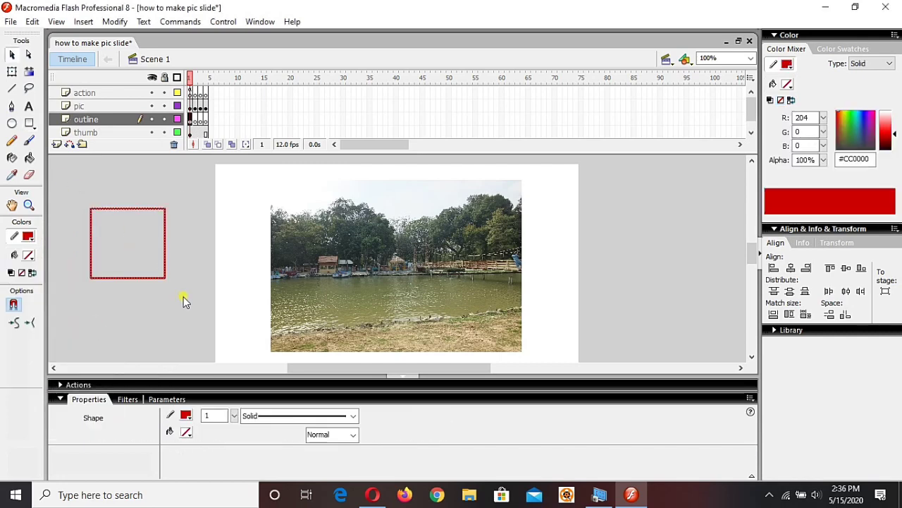
left_click(234, 416)
left_click_drag(282, 411, 233, 411)
left_click(354, 416)
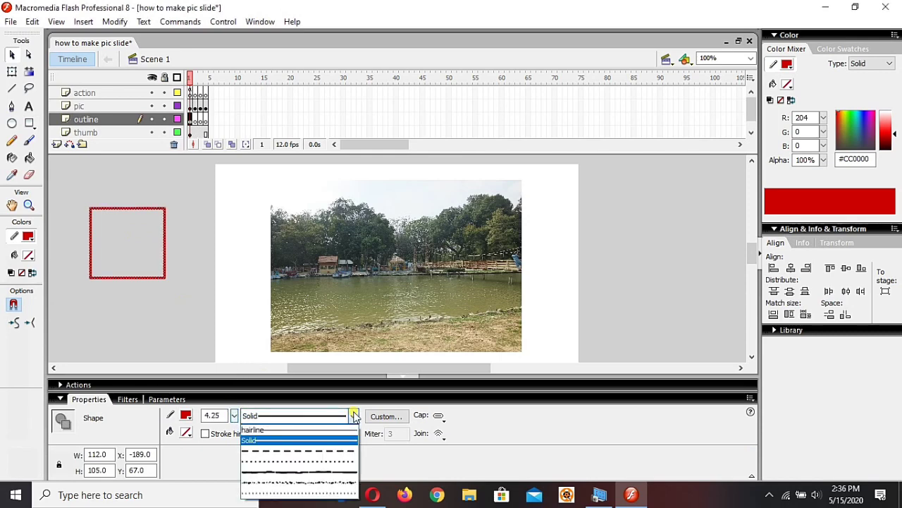
left_click(322, 461)
left_click(142, 328)
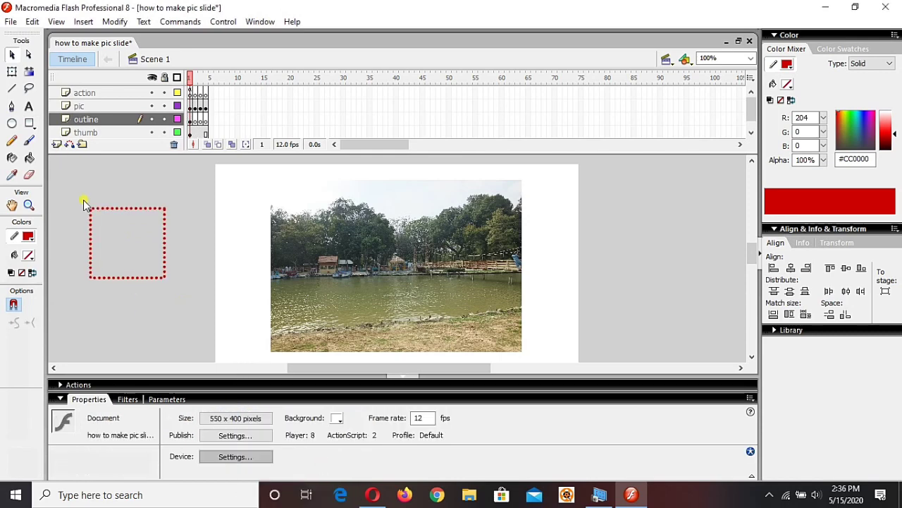
Resize the dotted square to 80 × 80.
left_click_drag(83, 204, 191, 304)
double_click(99, 454)
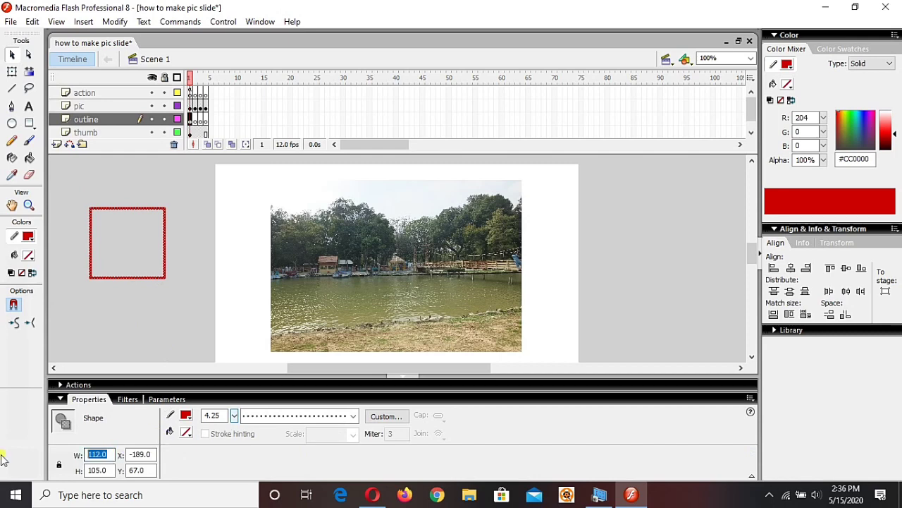
type("80")
key("Tab")
type("80")
key("Return")
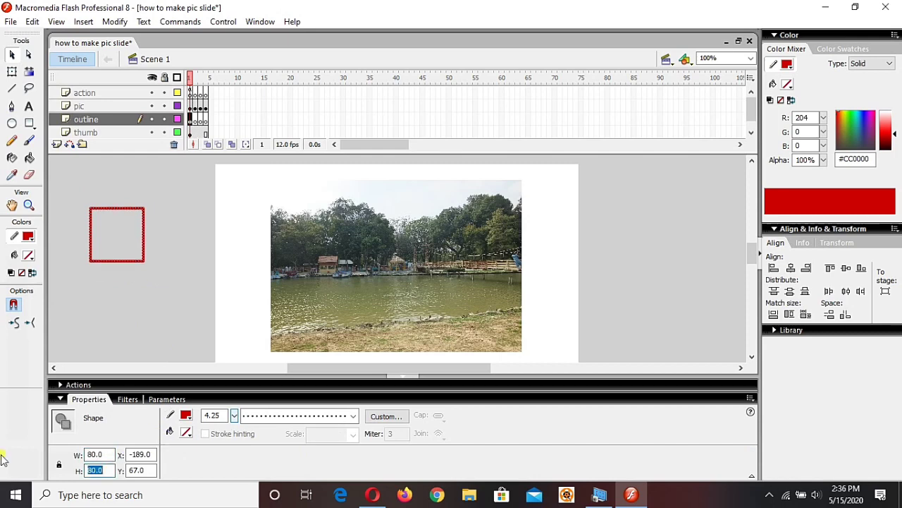
key("ctrl+F3")
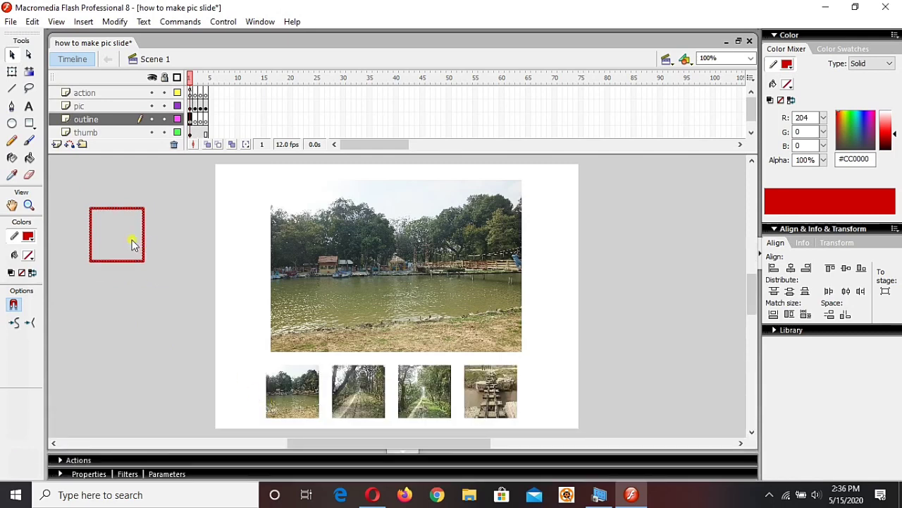
Move the red dotted square around the first thumbnail in frame 1.
left_click(184, 302)
left_click_drag(72, 195, 168, 293)
left_click_drag(144, 233, 318, 391)
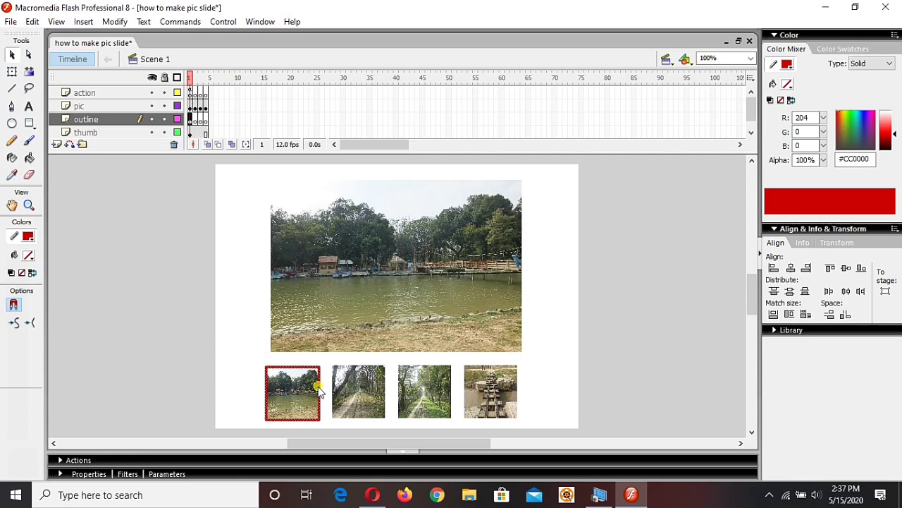
left_click(227, 384)
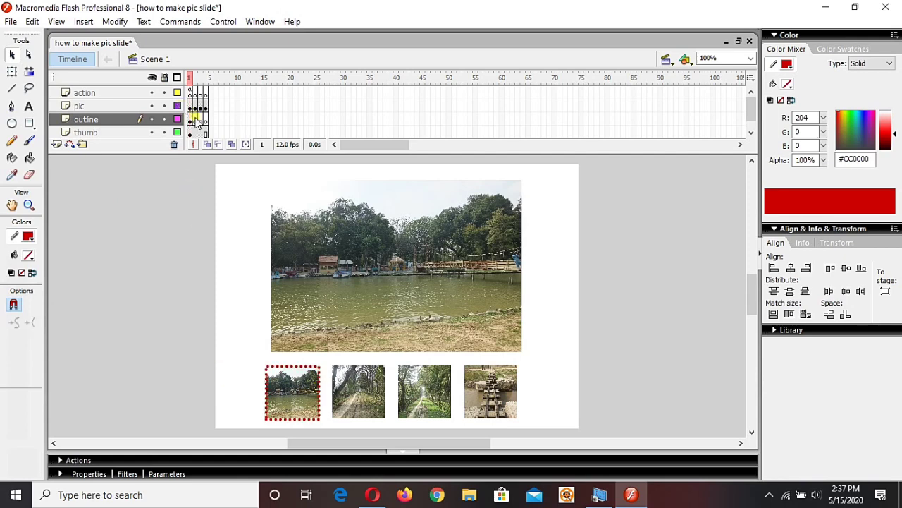
Copy the red outline and paste it into frame 2 of the outline layer.
left_click(152, 133)
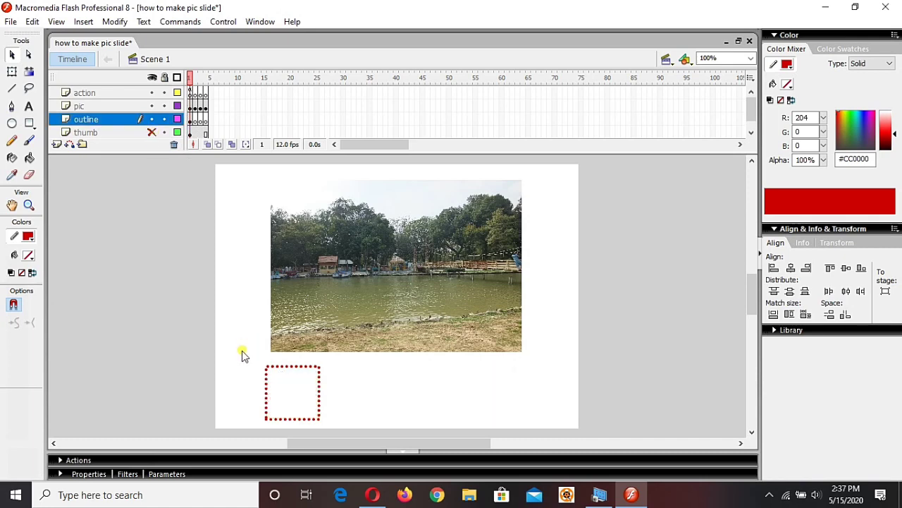
left_click_drag(244, 363, 334, 428)
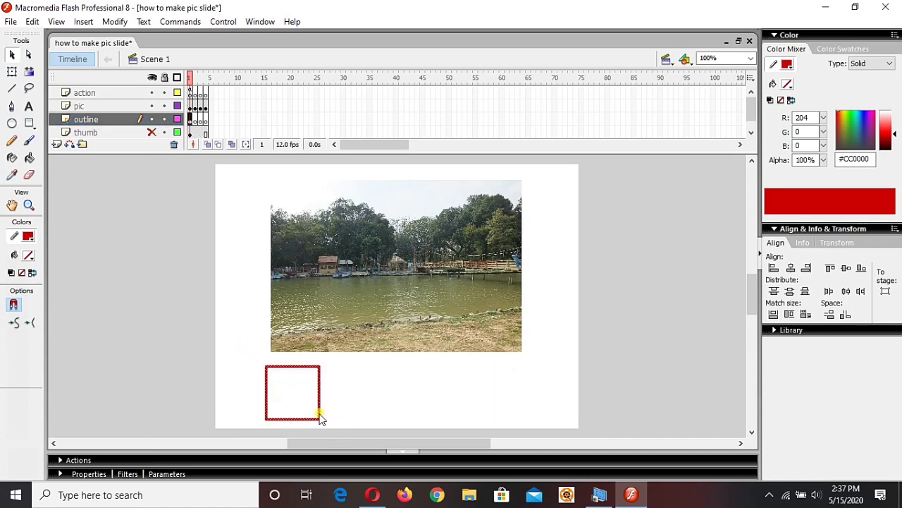
right_click(318, 413)
left_click(350, 217)
left_click(152, 132)
left_click(196, 119)
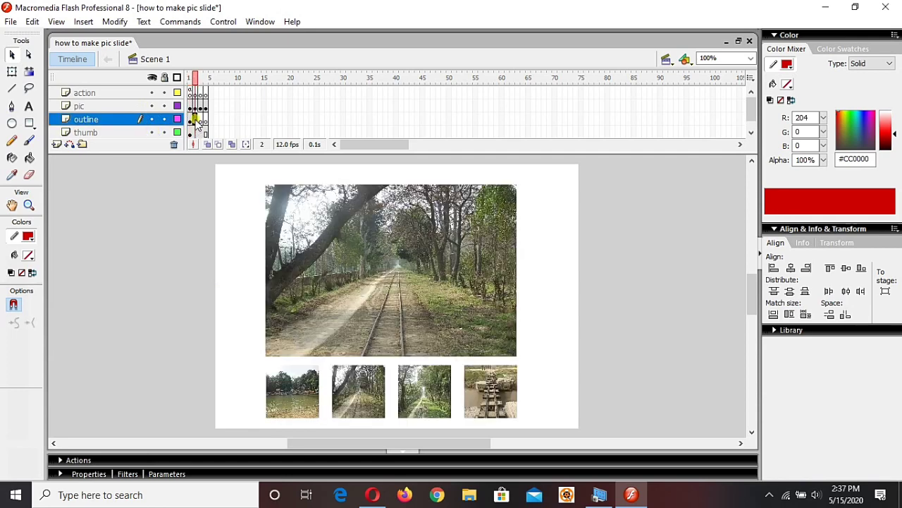
right_click(157, 241)
left_click(191, 279)
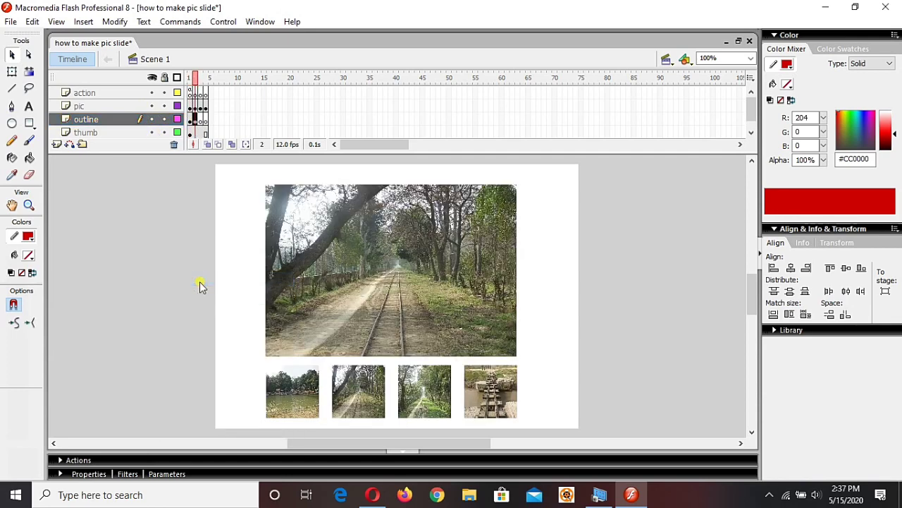
Nudge the frame 2 outline onto the second thumbnail.
left_click(195, 120)
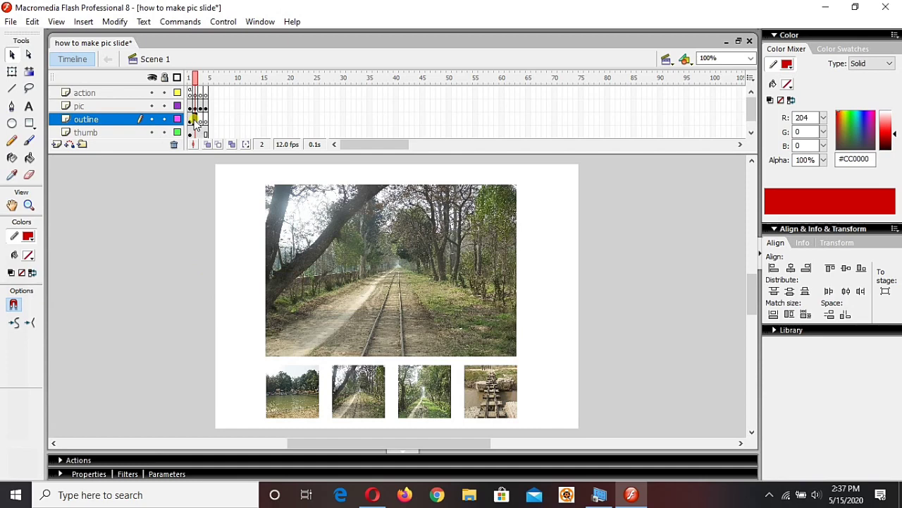
left_click(151, 131)
left_click(152, 105)
left_click(152, 105)
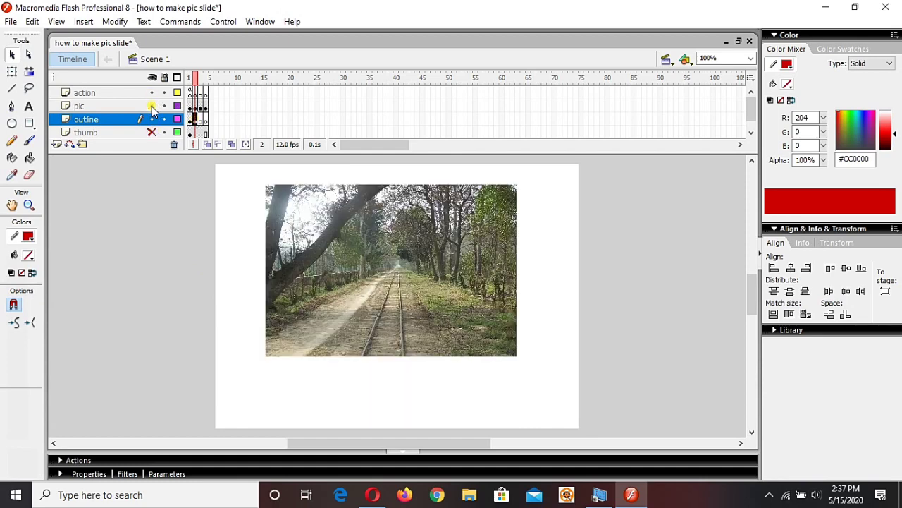
left_click(152, 105)
left_click(152, 132)
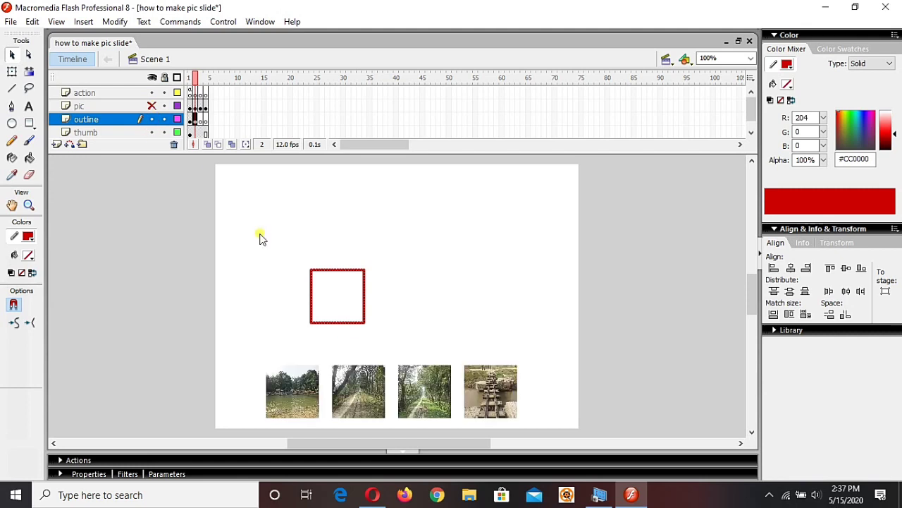
key("shift+Down")
key("shift+Down")
key("shift+Down")
key("shift+Down")
key("shift+Down")
key("shift+Down")
key("shift+Down")
key("shift+Down")
key("shift+Down")
key("shift+Down")
key("shift+Down")
key("shift+Down")
key("shift+Down")
key("shift+Down")
key("shift+Right")
key("shift+Right")
key("Right")
key("Right")
key("Right")
key("Right")
key("Right")
key("Right")
key("Right")
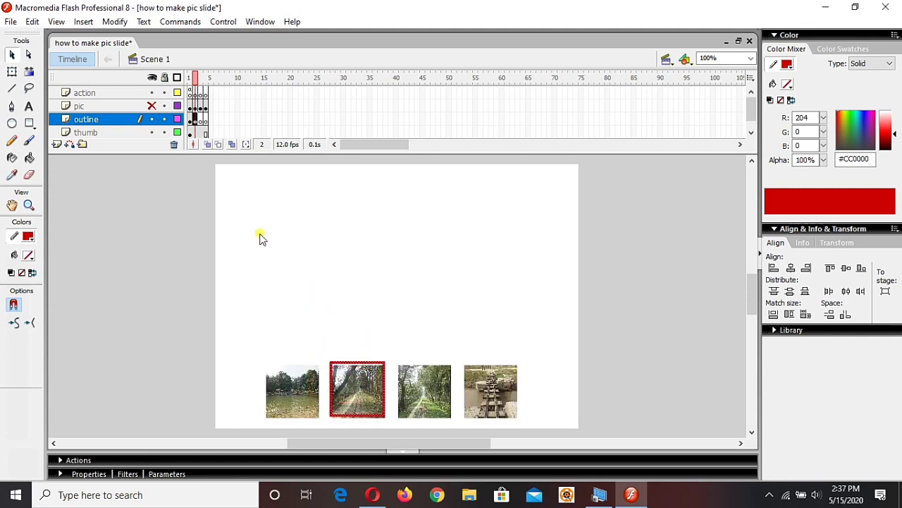
In frame 3, nudge the outline to frame the third thumbnail.
left_click(201, 118)
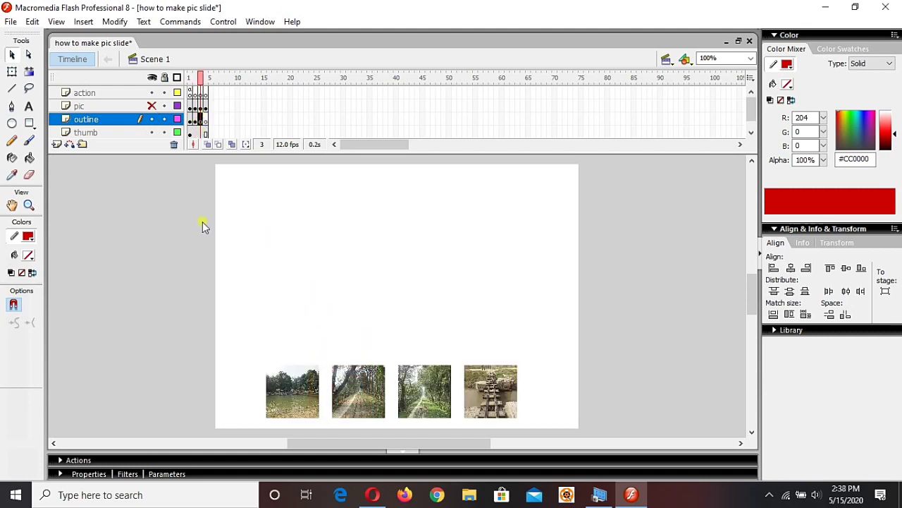
key("shift+Down")
key("shift+Down")
key("shift+Down")
key("shift+Down")
key("shift+Down")
key("shift+Down")
key("shift+Down")
key("shift+Down")
key("shift+Down")
key("shift+Down")
key("shift+Down")
key("shift+Down")
key("shift+Down")
key("shift+Down")
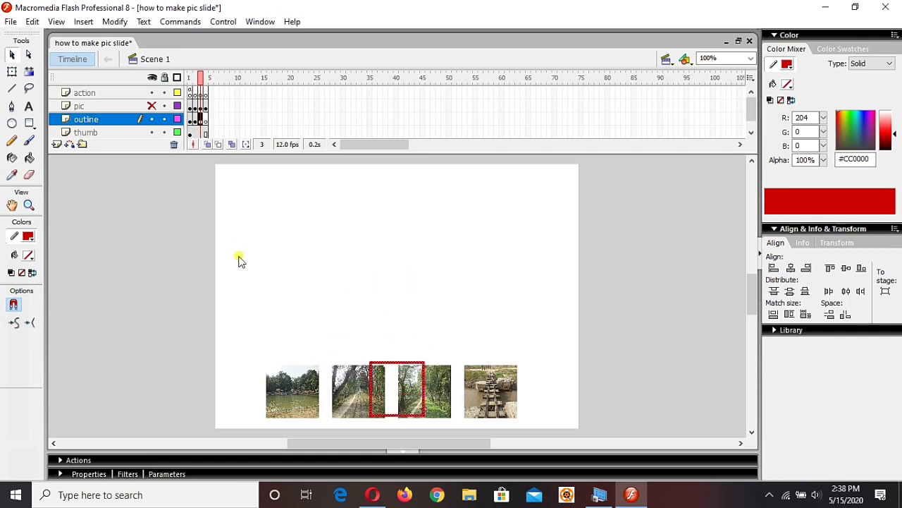
key("Right")
key("Right")
key("Right")
key("shift+Right")
key("shift+Right")
key("shift+Right")
key("Right")
key("Right")
key("Right")
key("Right")
key("Right")
key("Right")
key("Right")
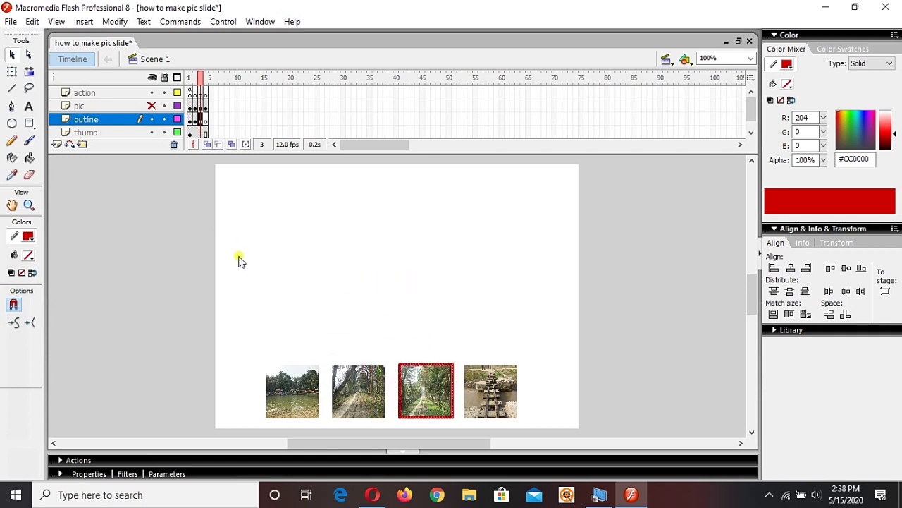
Paste the outline into frame 4, align it on the fourth thumbnail, and test the movie.
left_click(206, 120)
key("ctrl+v")
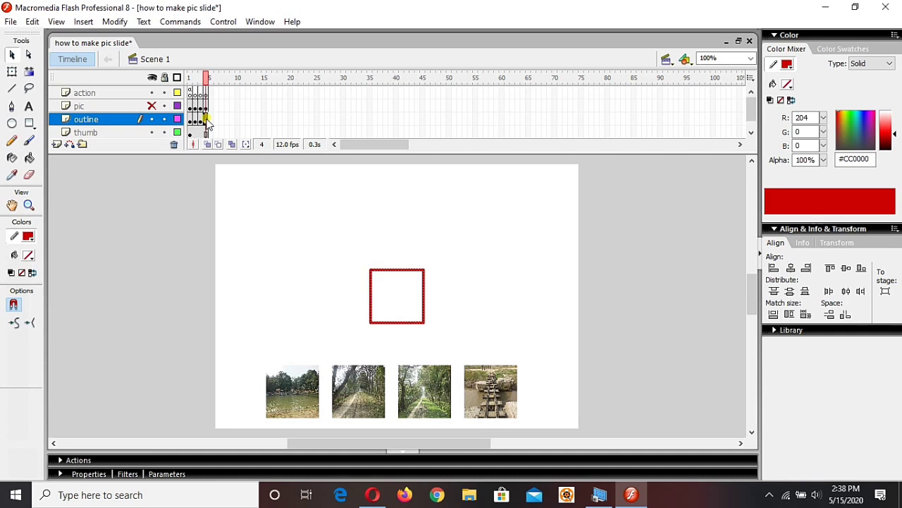
key("shift+Right")
key("shift+Right")
key("shift+Right")
key("shift+Right")
key("shift+Right")
key("shift+Right")
key("shift+Right")
key("shift+Right")
key("shift+Right")
key("shift+Right")
key("shift+Right")
key("shift+Right")
key("shift+Down")
key("shift+Down")
key("shift+Down")
key("shift+Down")
key("shift+Down")
key("shift+Down")
key("shift+Down")
key("shift+Down")
key("shift+Down")
key("shift+Down")
key("shift+Down")
key("shift+Down")
key("shift+Down")
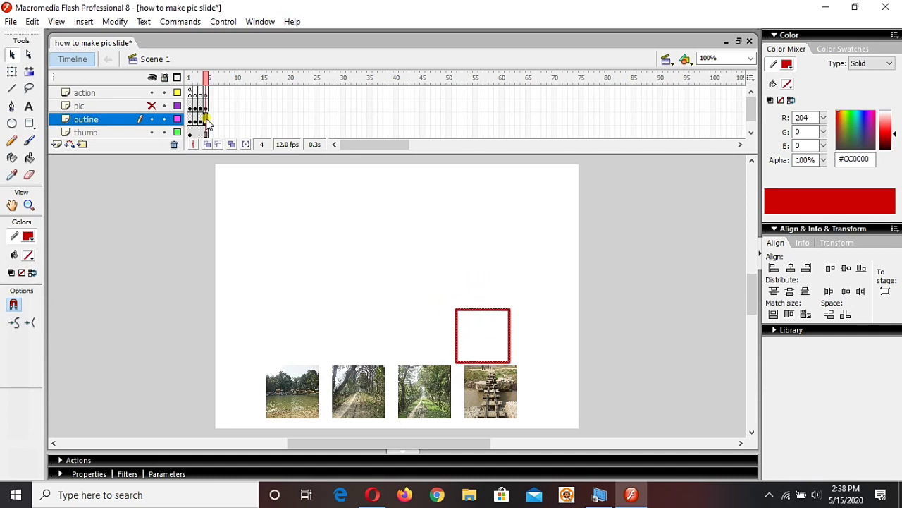
key("Right")
key("Right")
key("Right")
key("Right")
key("Right")
key("Right")
key("Right")
key("Right")
key("Right")
key("Down")
key("Down")
key("Down")
key("Down")
key("Down")
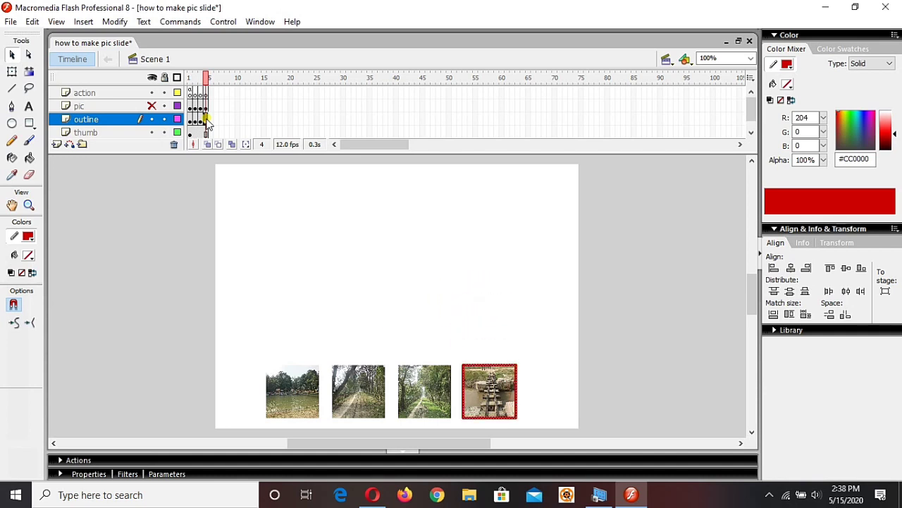
key("ctrl+Return")
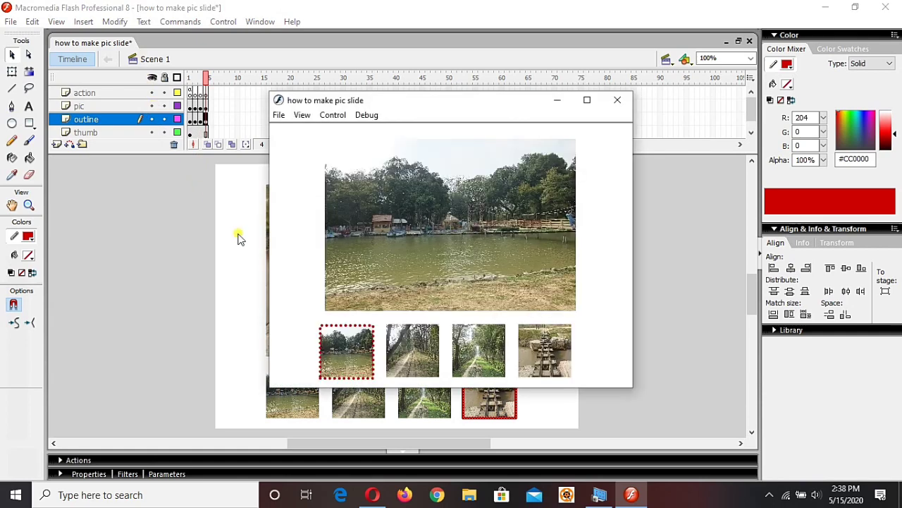
Check the second, third and fourth thumbnails in the test movie, then close it.
left_click(407, 352)
left_click(467, 353)
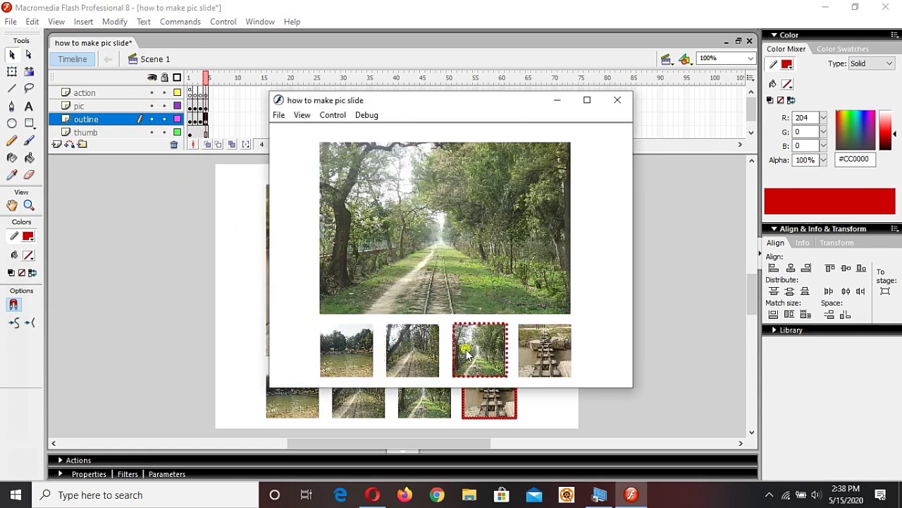
left_click(544, 352)
left_click(495, 353)
left_click(617, 99)
Retest from frame 3, cycling through all four thumbnails' photos and outlines, then close.
left_click(201, 121)
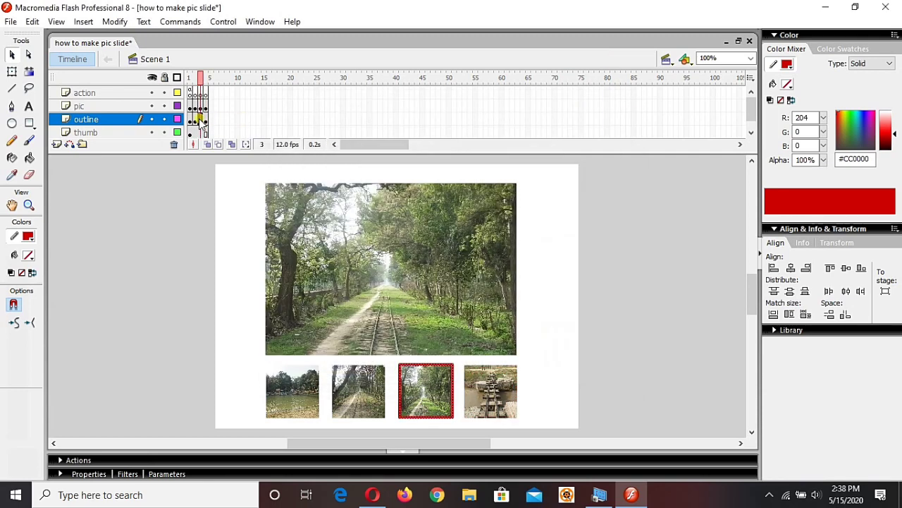
key("ctrl+Return")
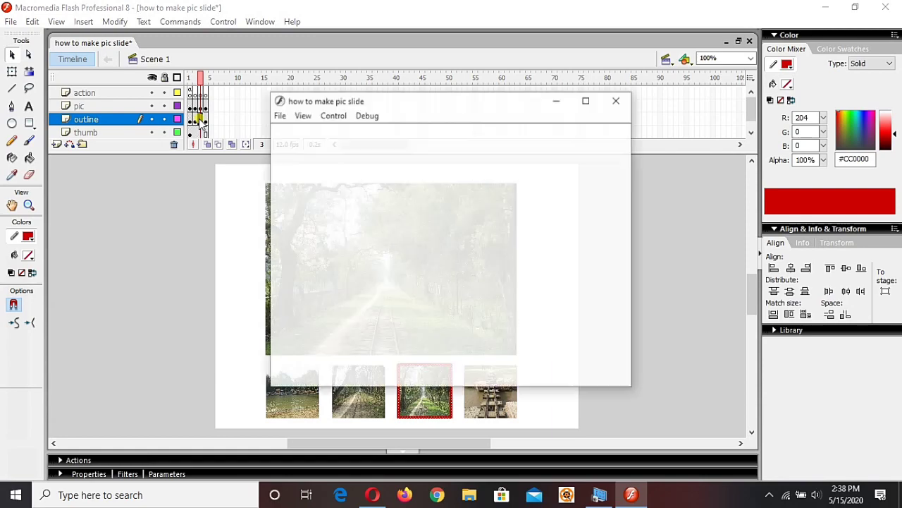
left_click(489, 341)
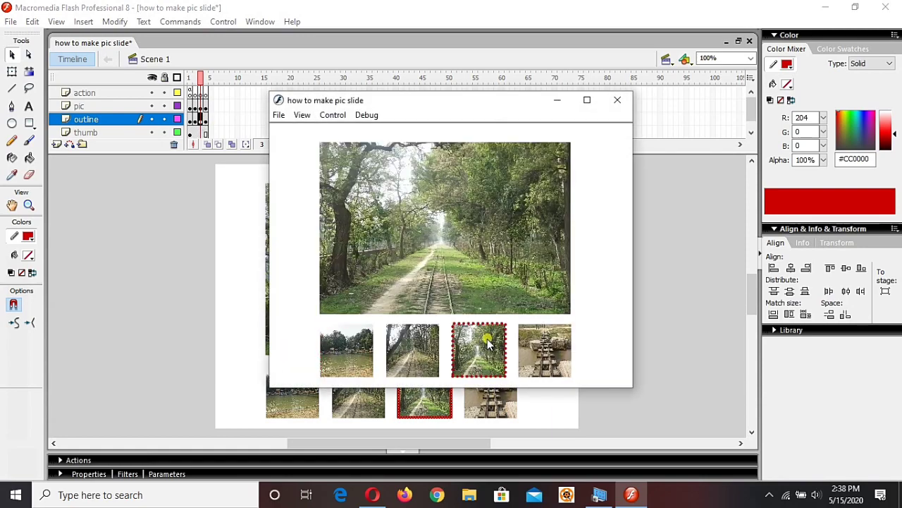
left_click(417, 339)
left_click(336, 339)
left_click(566, 363)
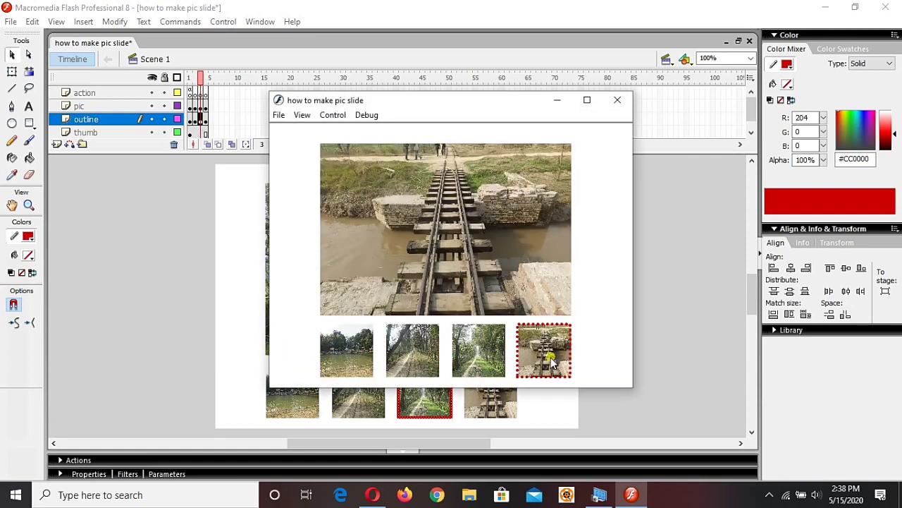
left_click(488, 356)
left_click(418, 349)
left_click(362, 348)
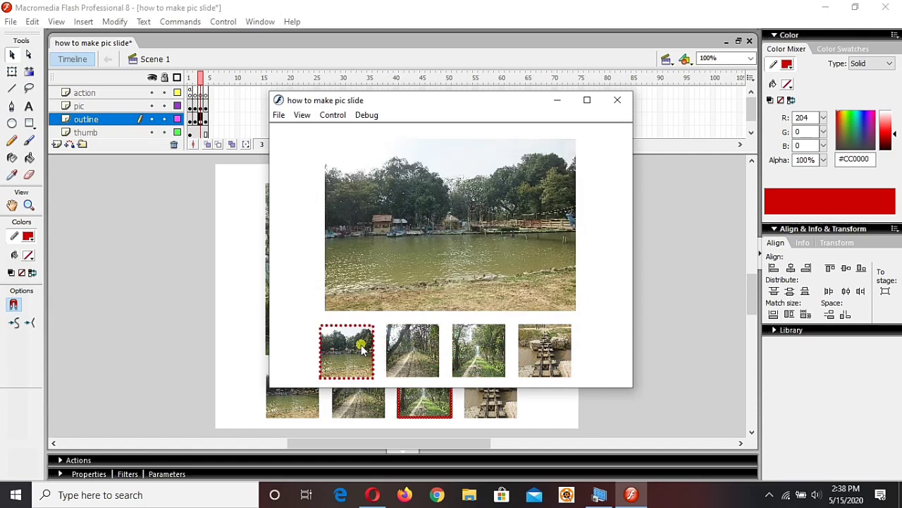
left_click(432, 350)
left_click(465, 356)
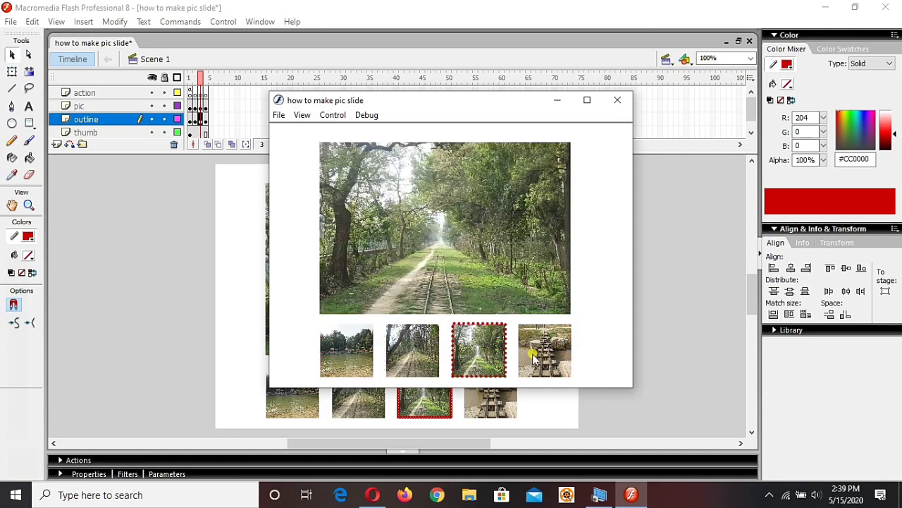
left_click(533, 357)
left_click(482, 356)
left_click(417, 350)
left_click(369, 348)
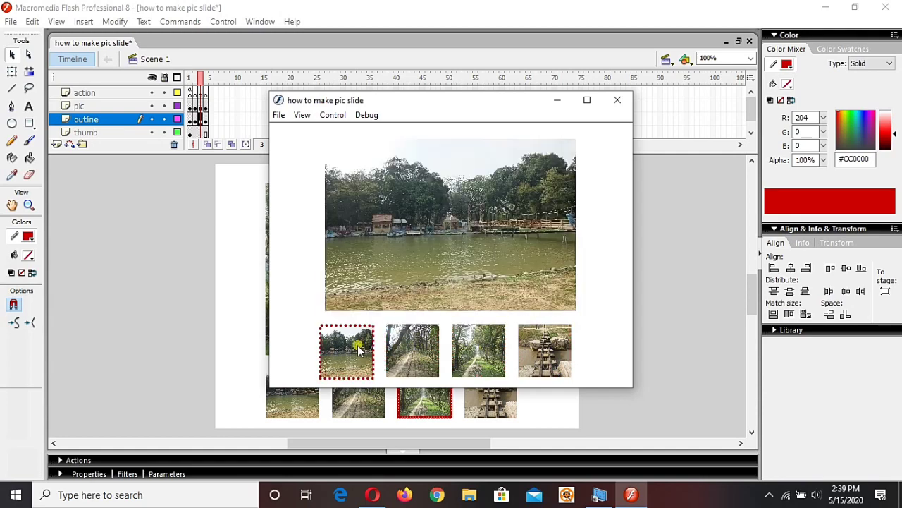
left_click(410, 356)
left_click(481, 357)
left_click(542, 356)
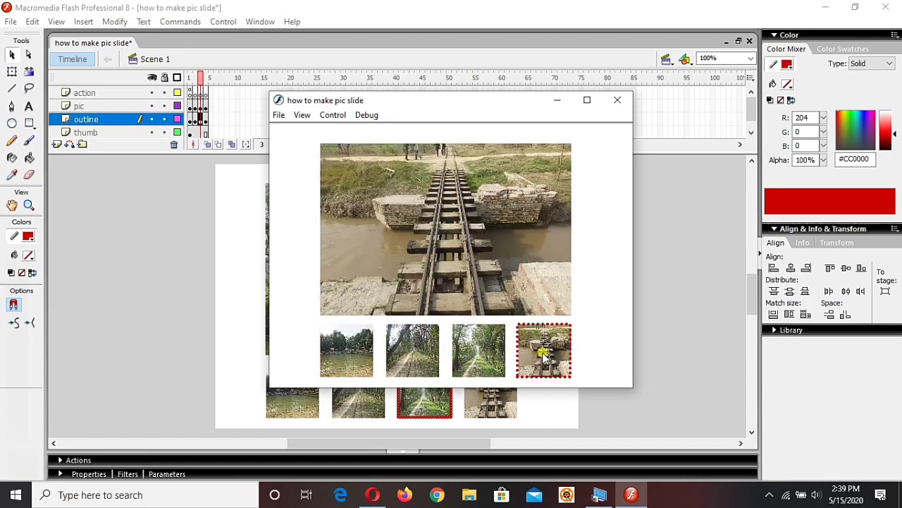
left_click(618, 101)
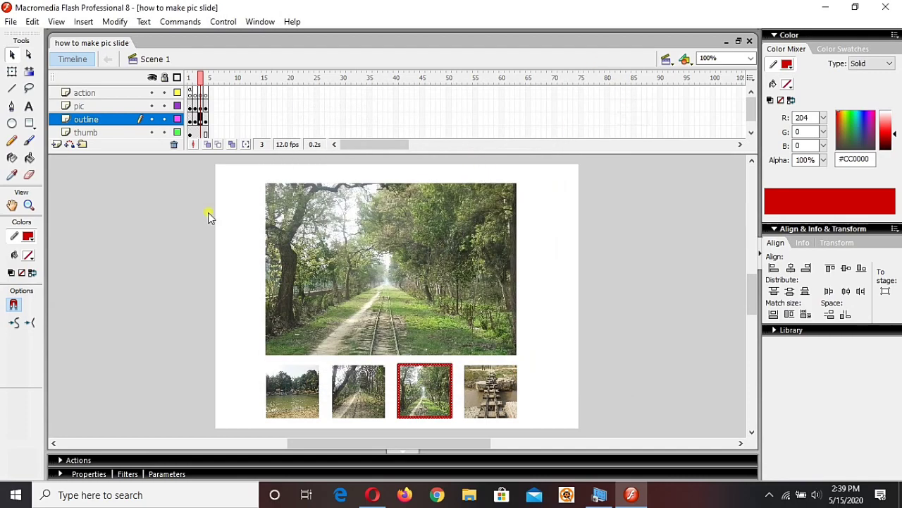
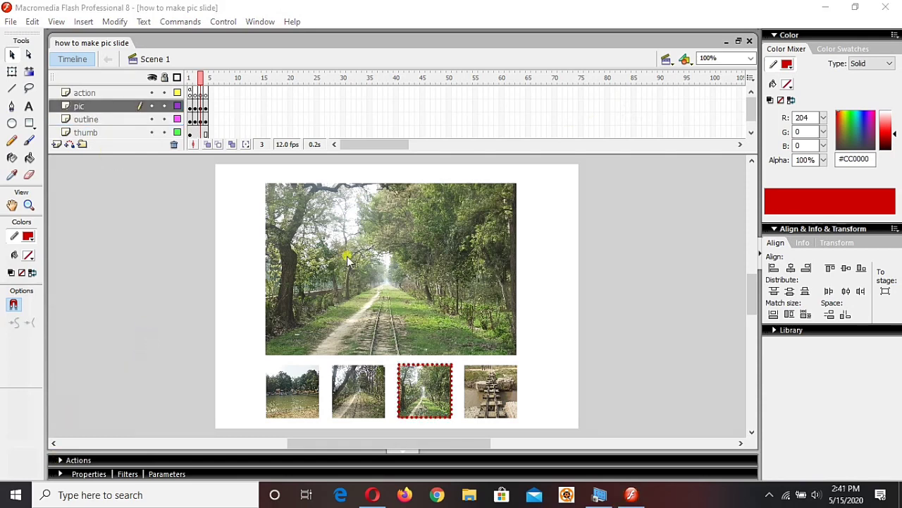
Confirm the main lake photo is 380×260, then select frame 1 of the outline layer.
left_click(346, 261)
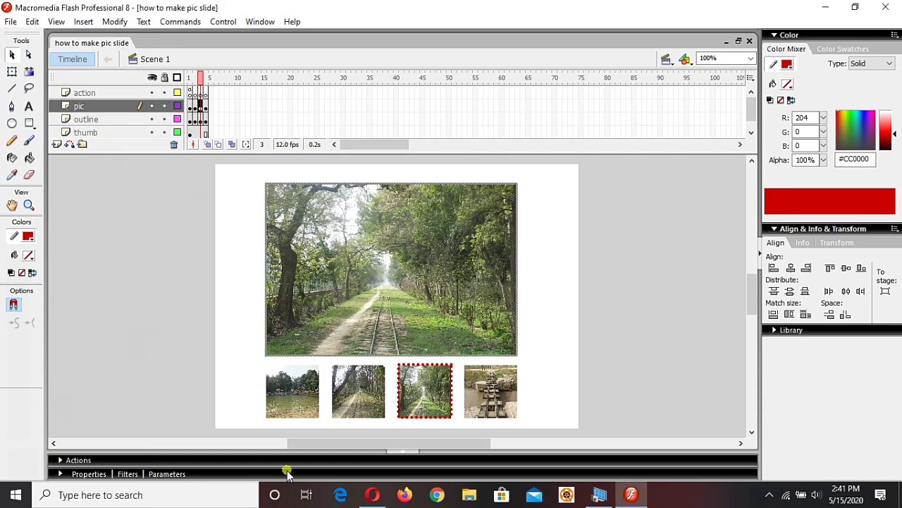
left_click(271, 473)
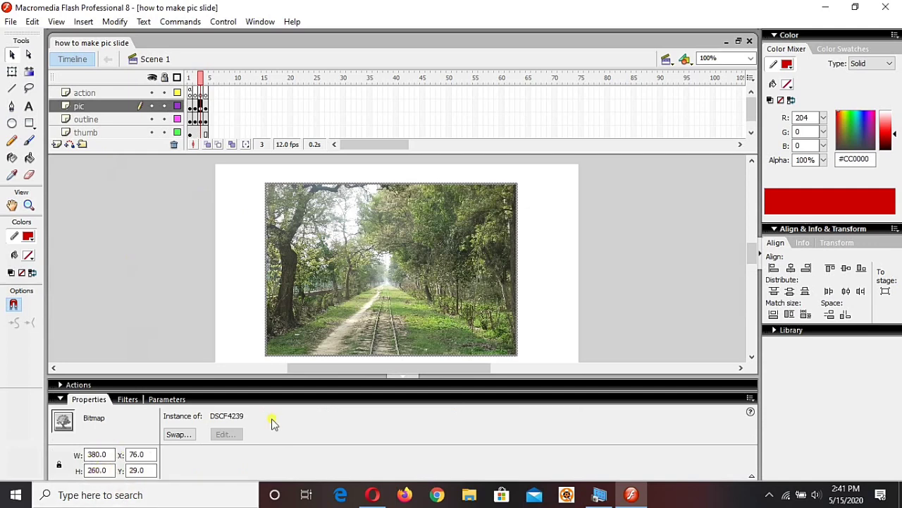
left_click(379, 400)
left_click(110, 295)
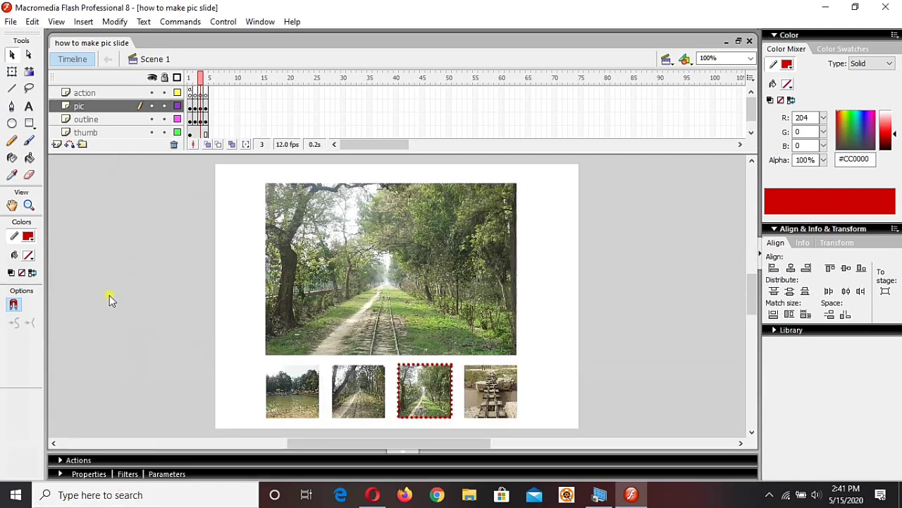
left_click(88, 119)
left_click(190, 120)
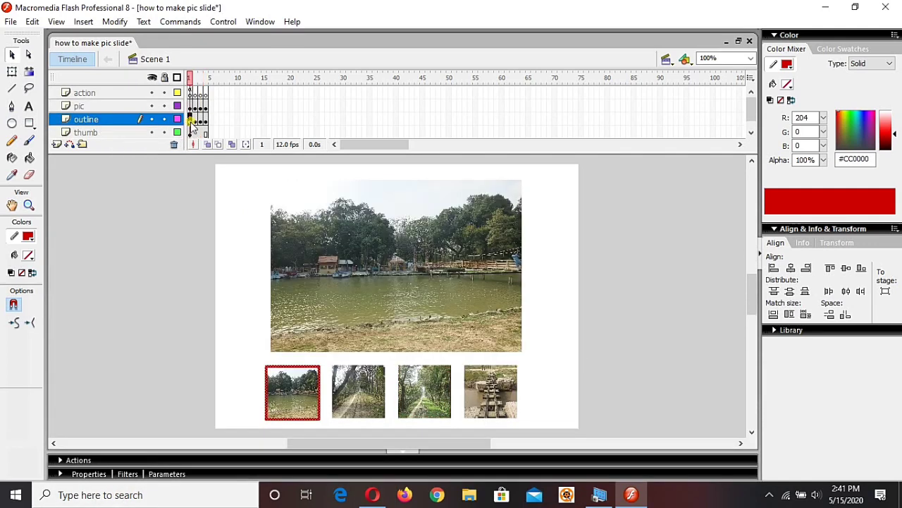
Hide the thumbnail layer and draw a small rectangle left of the photo.
left_click(152, 133)
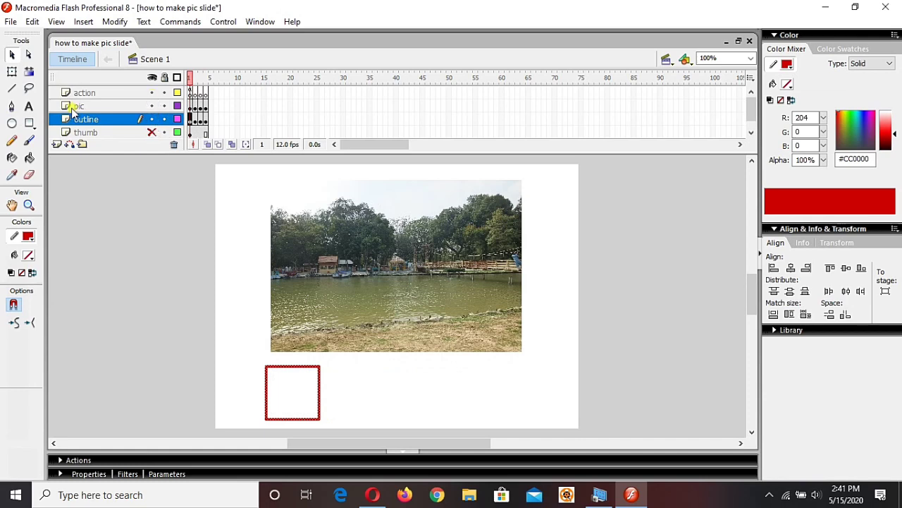
left_click(29, 123)
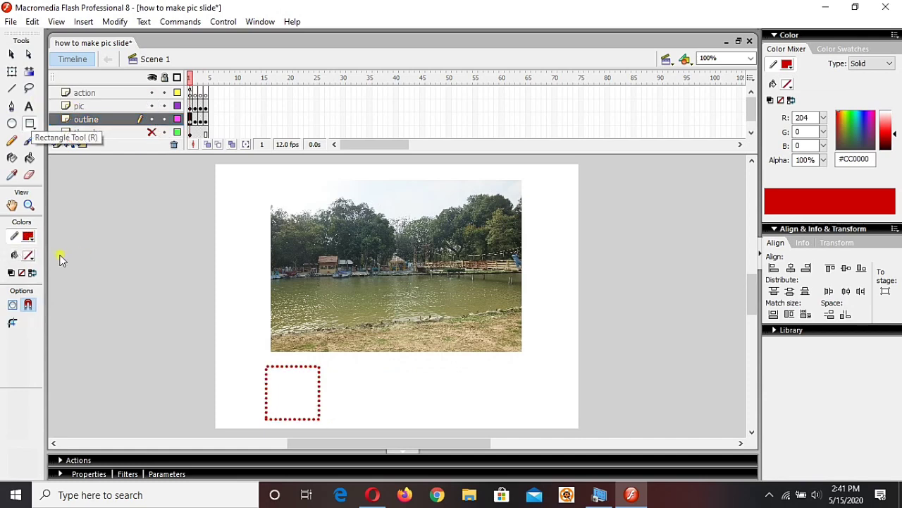
left_click_drag(141, 261, 160, 273)
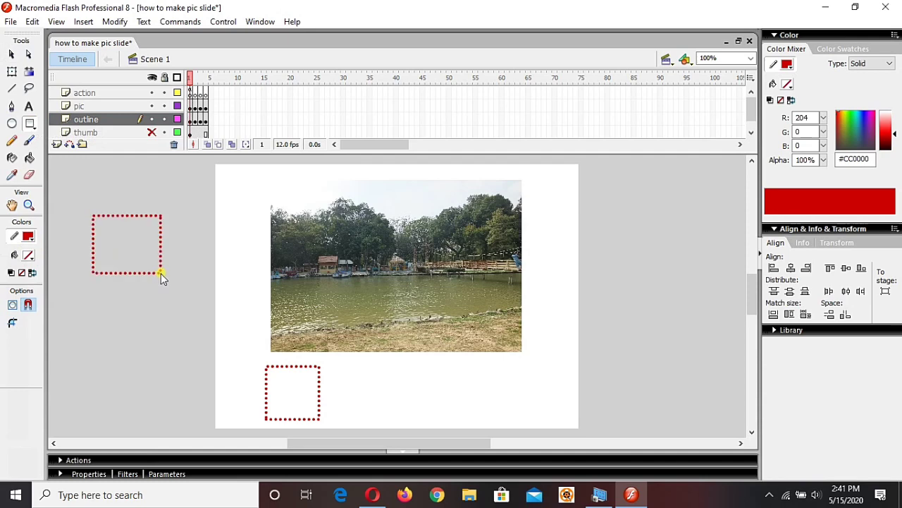
key("v")
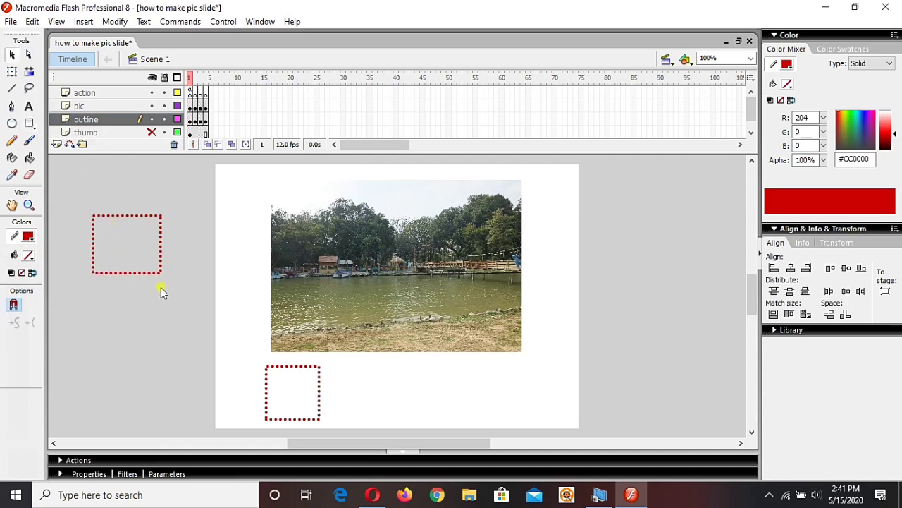
left_click_drag(76, 196, 177, 288)
Give the rectangle a Solid stroke with height 3.
left_click(396, 474)
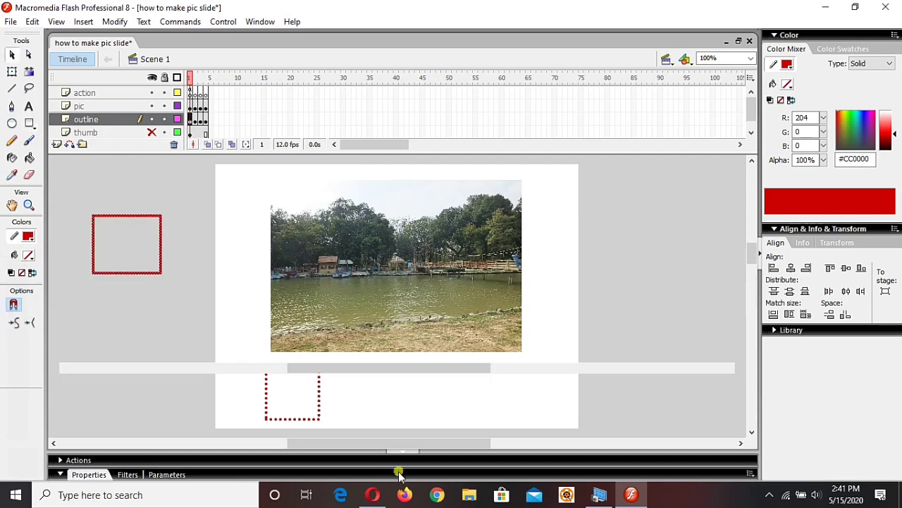
left_click(299, 421)
left_click(291, 436)
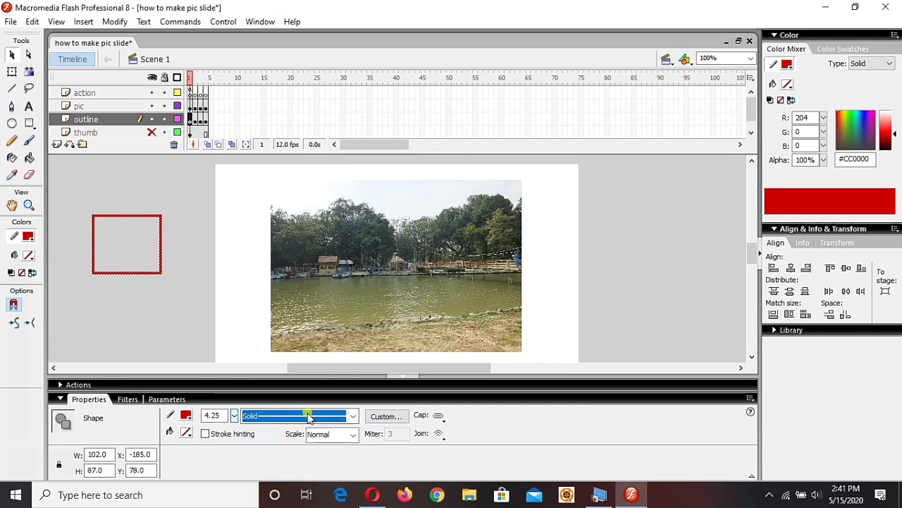
left_click_drag(234, 415, 251, 406)
left_click(263, 399)
Resize the rectangle to W 380 and H 260.
left_click_drag(77, 197, 185, 282)
left_click(254, 474)
double_click(99, 454)
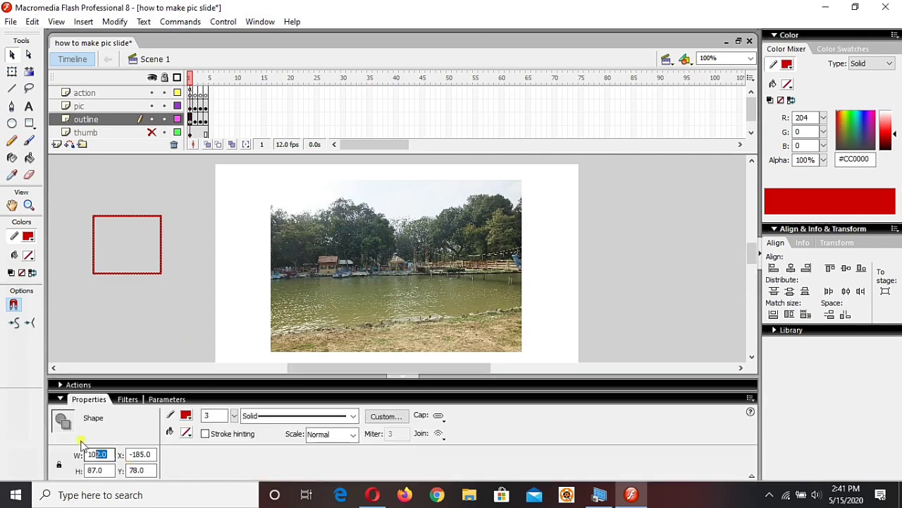
type("380")
key("Tab")
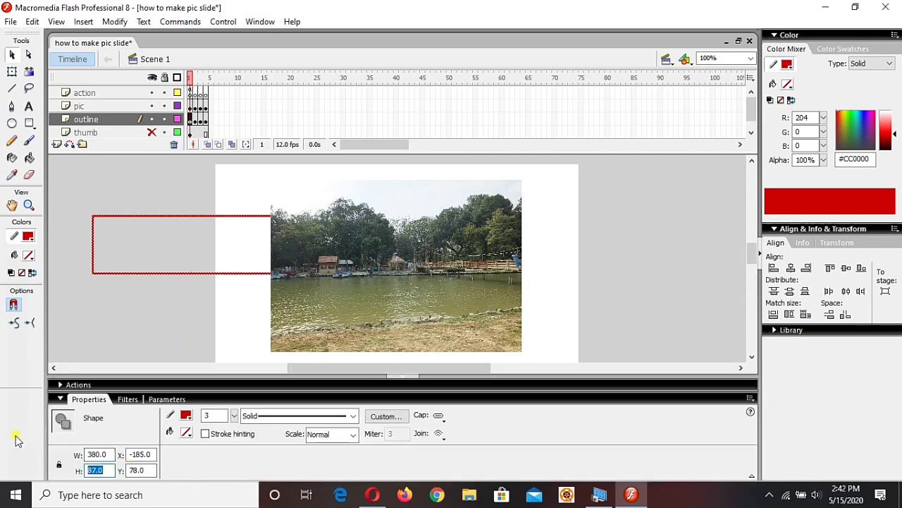
type("260")
key("Return")
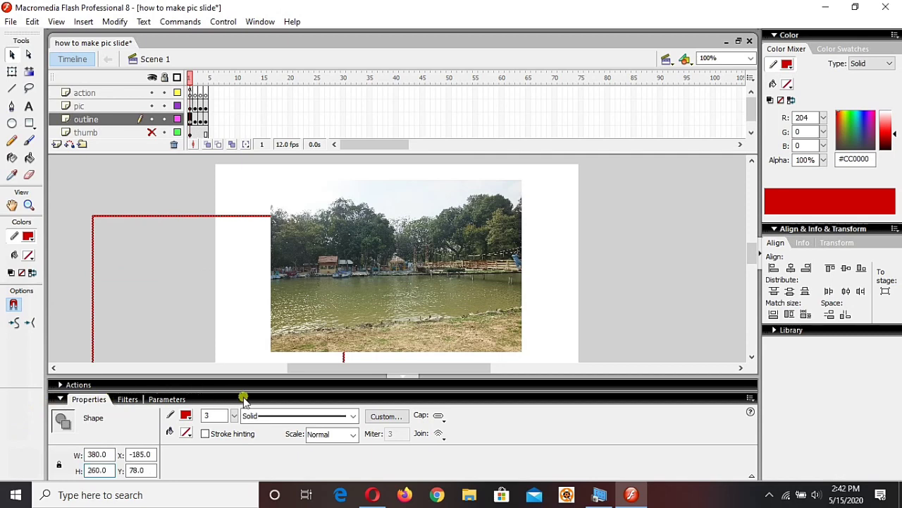
Nudge the red rectangle with the arrow keys until it sits exactly over the lake photo.
left_click(243, 398)
key("shift+Up")
key("shift+Up")
key("shift+Up")
key("shift+Up")
key("shift+Up")
key("shift+Up")
key("shift+Right")
key("shift+Right")
key("shift+Right")
key("shift+Right")
key("shift+Right")
key("shift+Right")
key("shift+Right")
key("shift+Right")
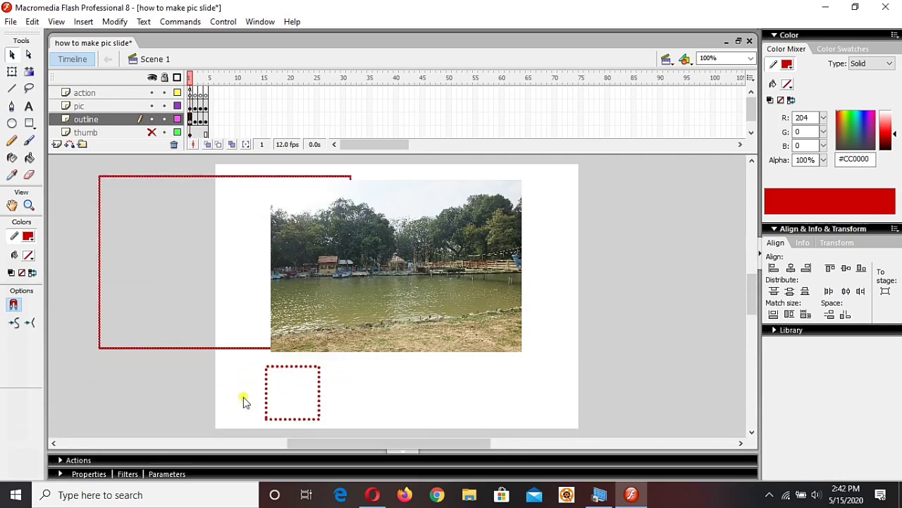
key("shift+Right")
key("shift+Right")
key("shift+Right")
key("shift+Right")
key("shift+Right")
key("shift+Right")
key("shift+Right")
key("shift+Right")
key("shift+Right")
key("shift+Right")
key("shift+Right")
key("shift+Right")
key("shift+Right")
key("shift+Right")
key("shift+Right")
key("shift+Right")
key("shift+Right")
key("Down")
key("Down")
key("Down")
key("Down")
key("Down")
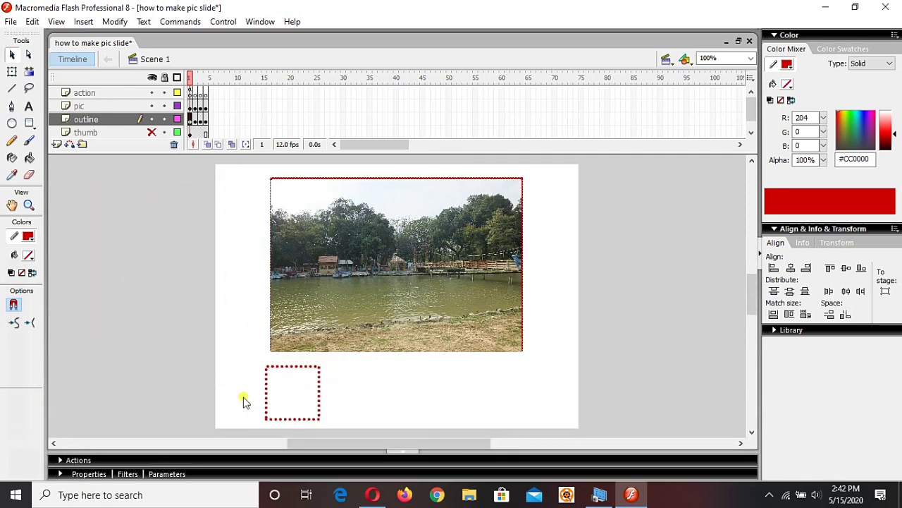
key("Left")
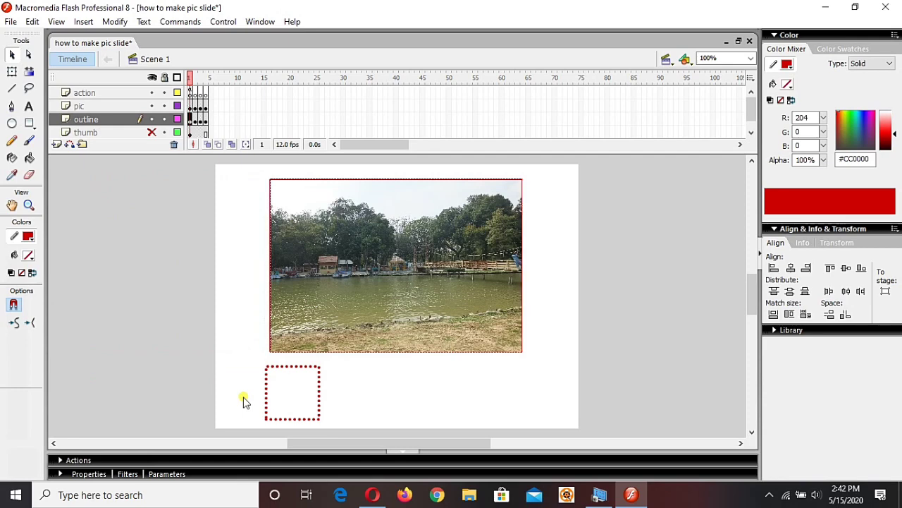
key("Left")
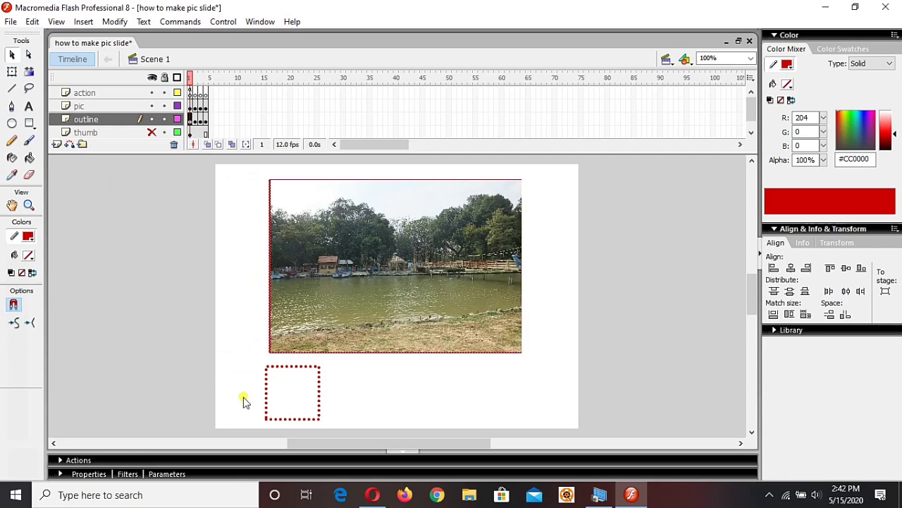
Thicken the red frame's stroke to 8.25.
left_click(316, 473)
mouse_move(234, 416)
left_mouse_down()
mouse_move(242, 402)
mouse_move(235, 406)
left_mouse_up()
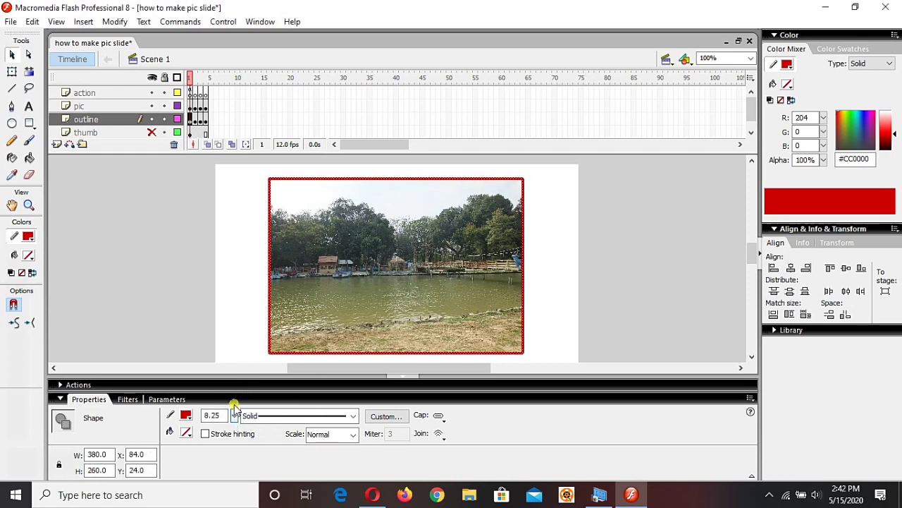
left_click(242, 399)
left_click(143, 288)
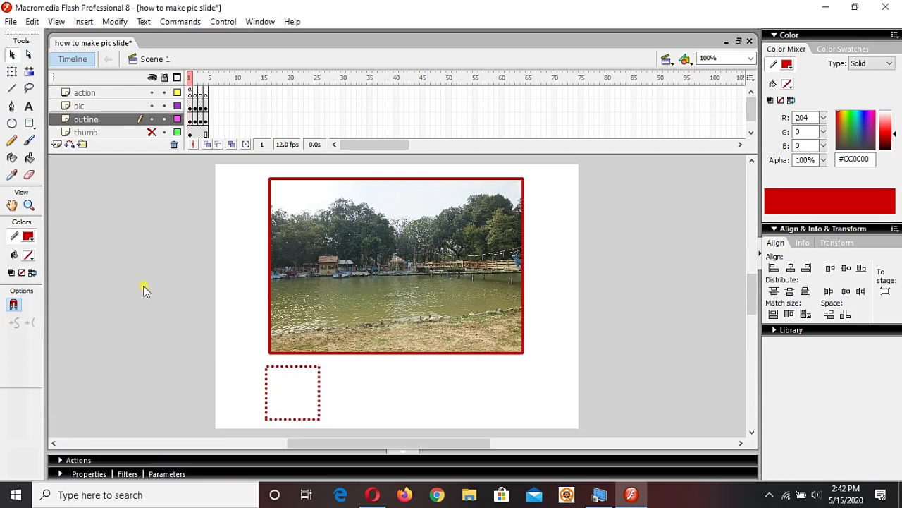
left_click(292, 353)
left_click(165, 133)
With the pic layer hidden, copy the whole red frame, then show the pic layer again.
left_click(152, 106)
mouse_move(236, 161)
left_mouse_down()
mouse_move(564, 345)
mouse_move(563, 364)
left_mouse_up()
right_click(521, 351)
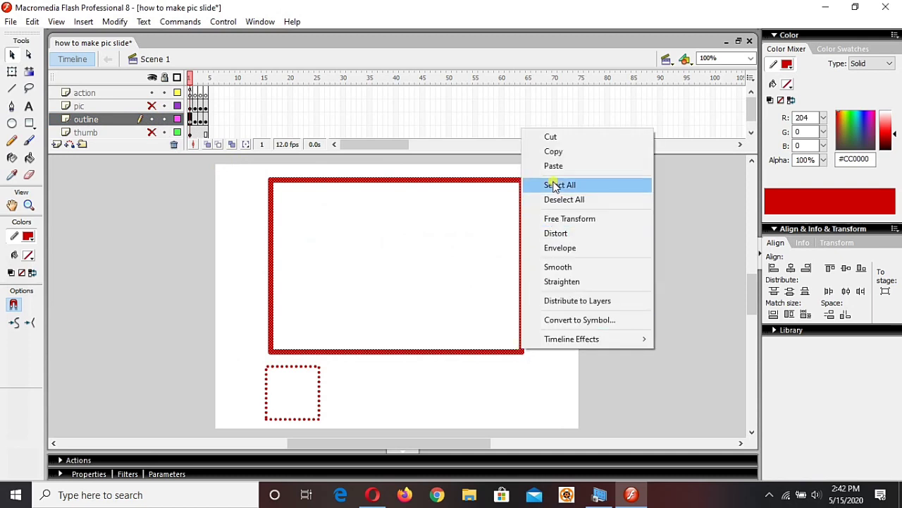
left_click(552, 152)
left_click(187, 166)
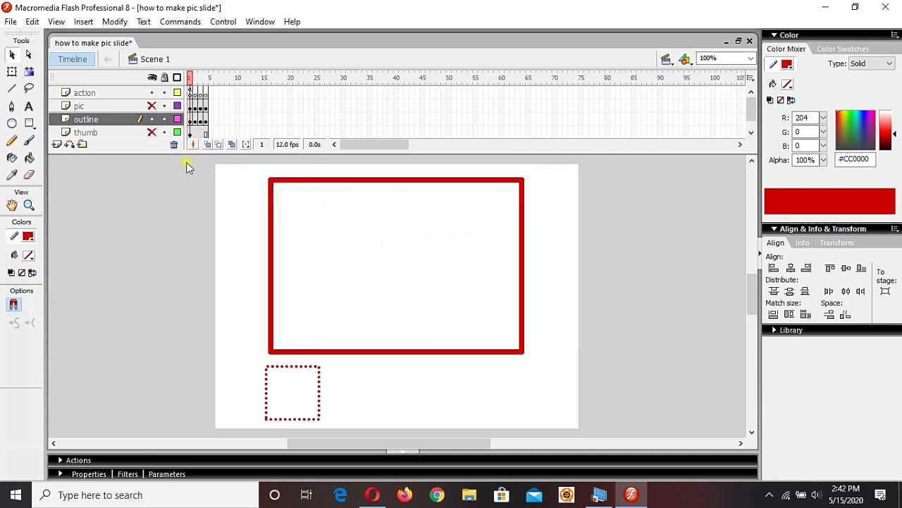
left_click(152, 106)
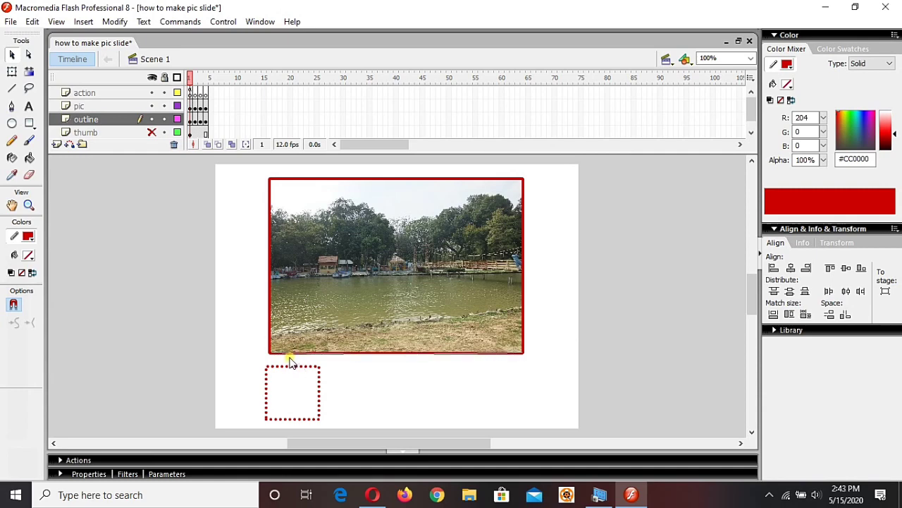
Drag the frame's bottom edge down into a tab pointing at the first thumbnail box.
left_click_drag(289, 356, 272, 379)
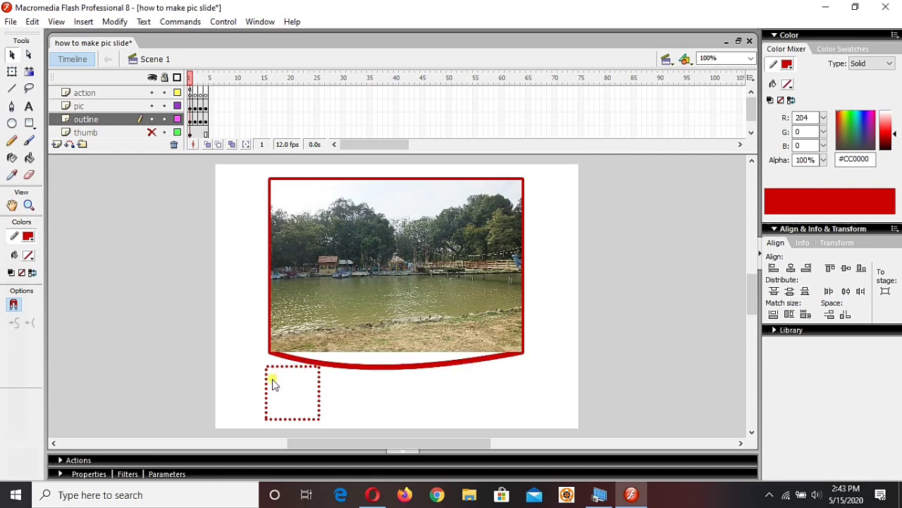
key("ctrl+z")
left_click(316, 353)
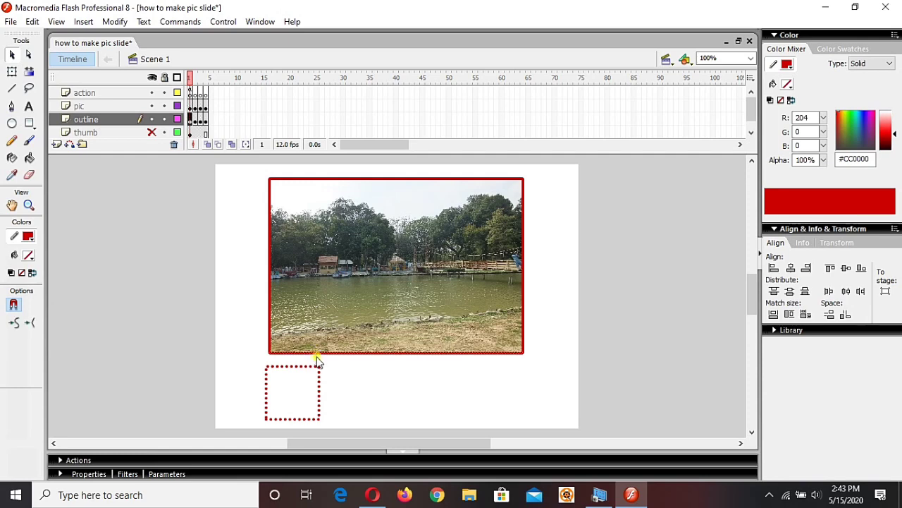
left_click(315, 354)
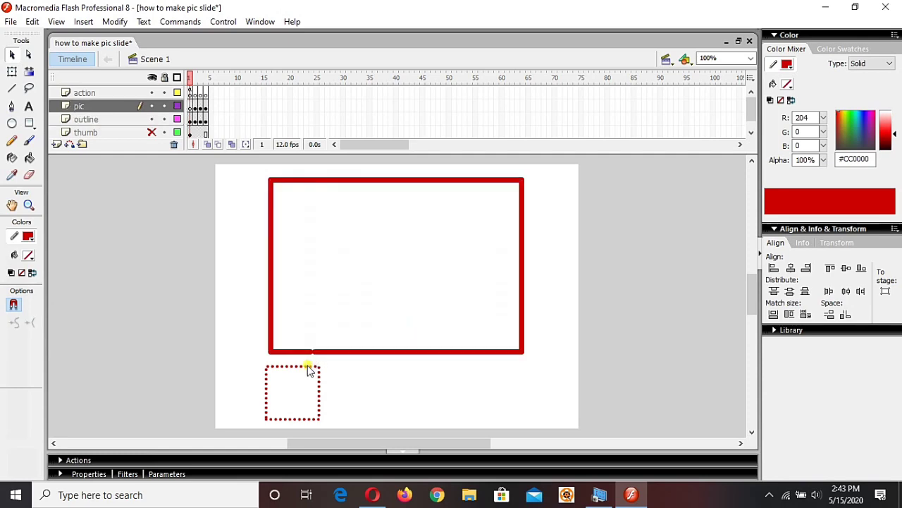
left_click(311, 359)
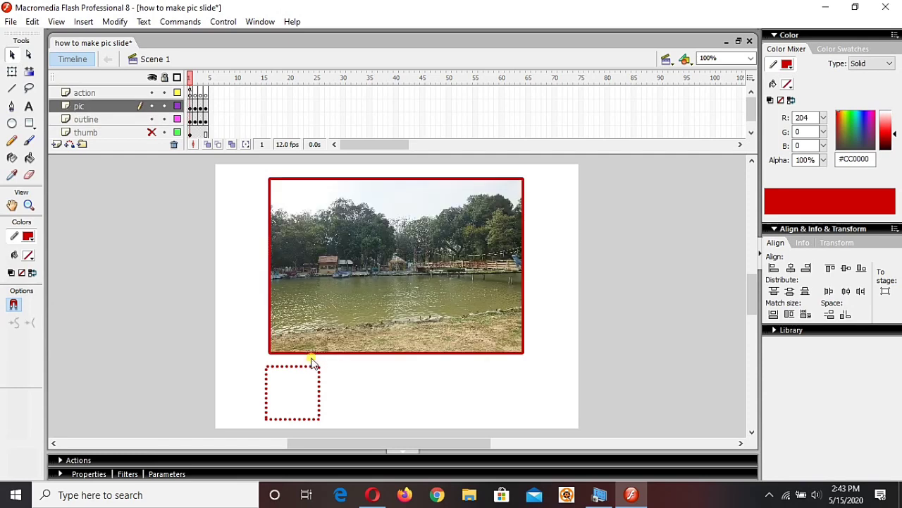
left_click(151, 105)
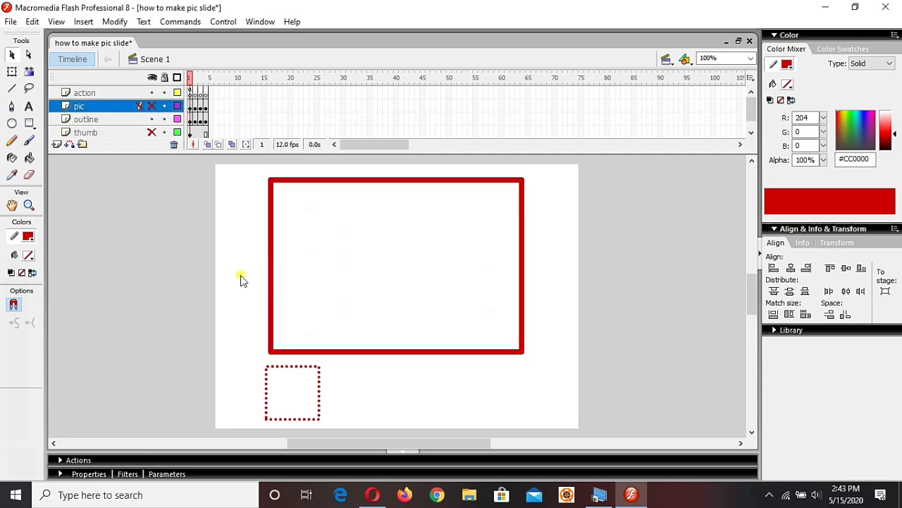
left_click(321, 361)
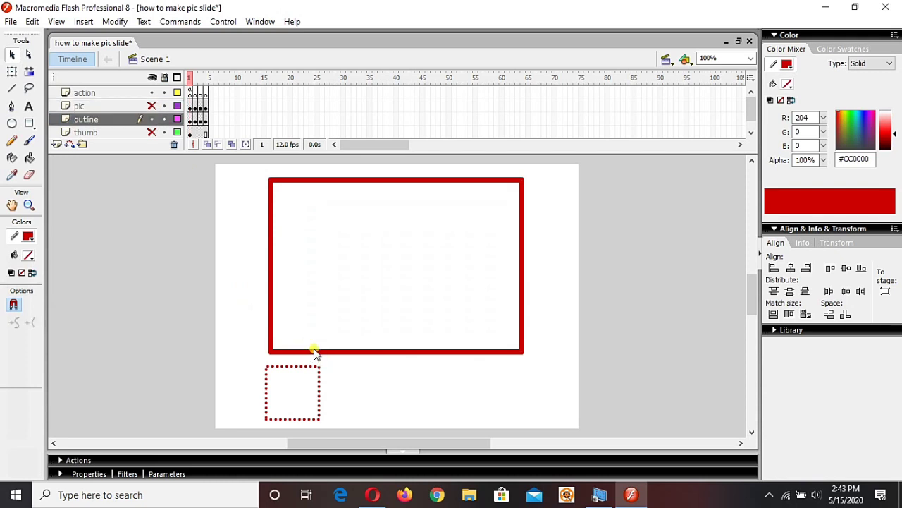
left_click_drag(316, 353, 294, 363)
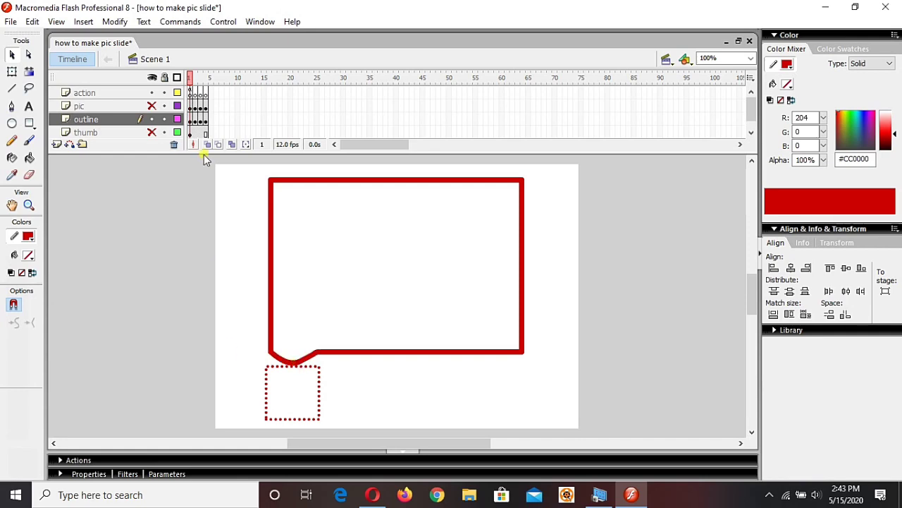
left_click(151, 106)
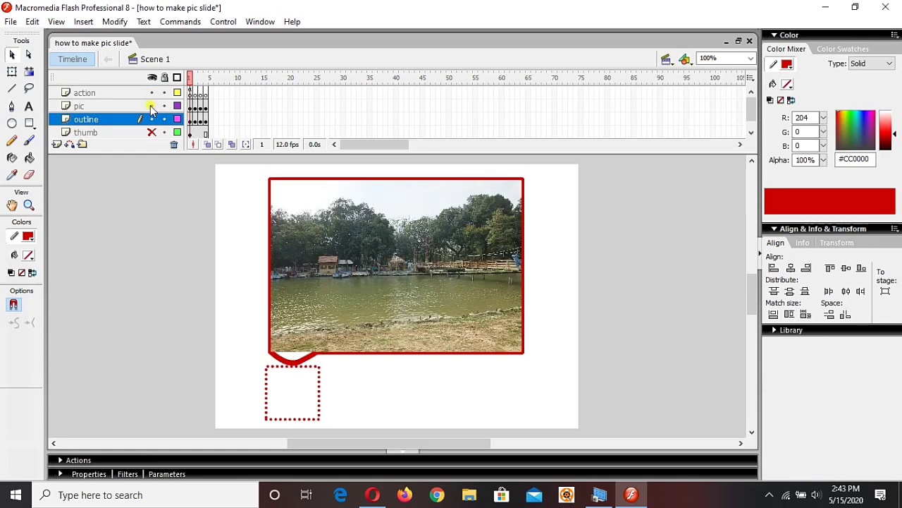
left_click(195, 121)
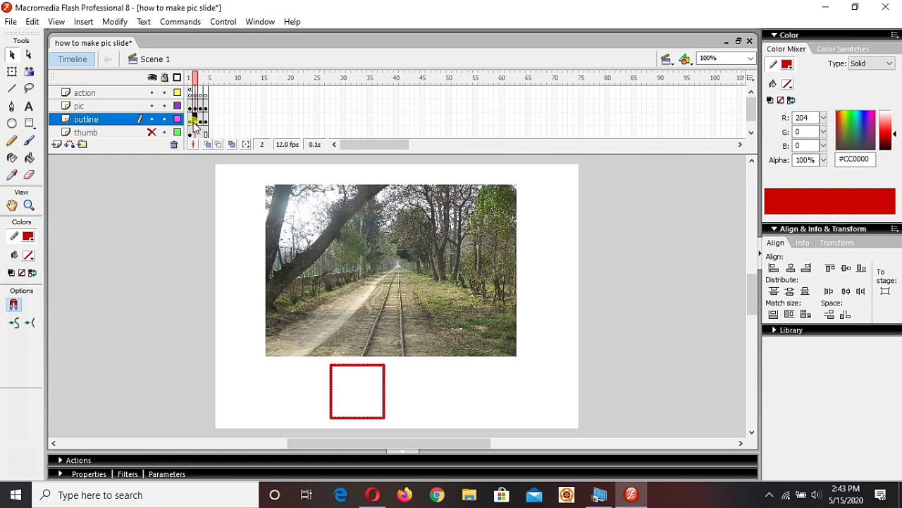
In frame 2, align the red outline over the railway photo and bend its bottom edge toward the second box.
left_click(197, 124)
key("shift+Up")
key("shift+Up")
key("shift+Up")
key("shift+Up")
key("shift+Left")
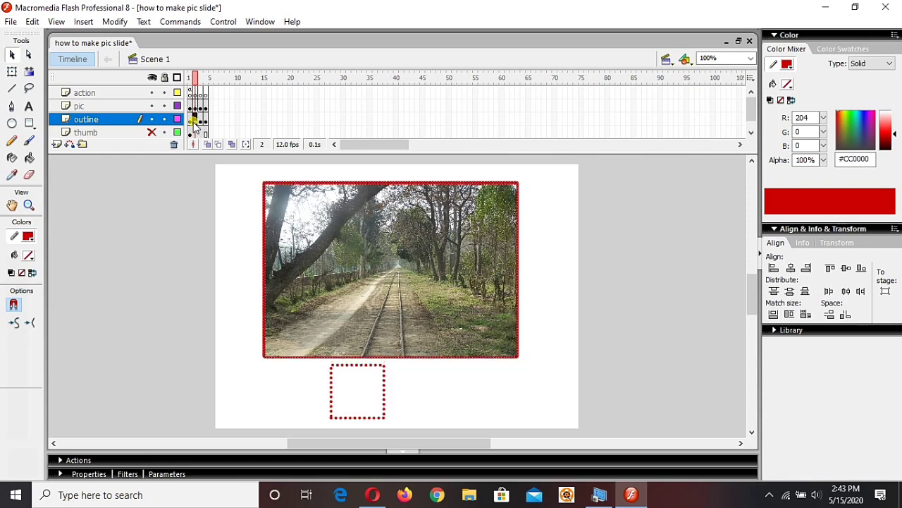
key("Left")
key("Down")
key("Right")
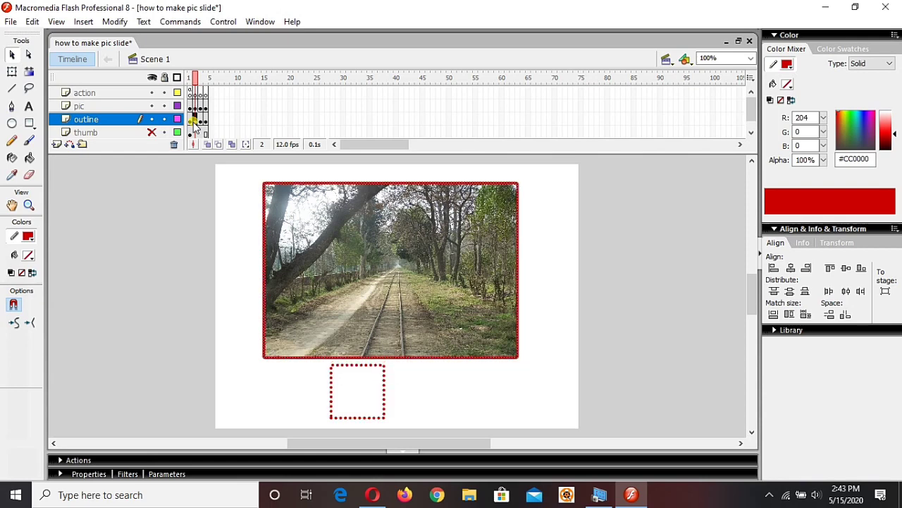
left_click(151, 106)
left_click(188, 330)
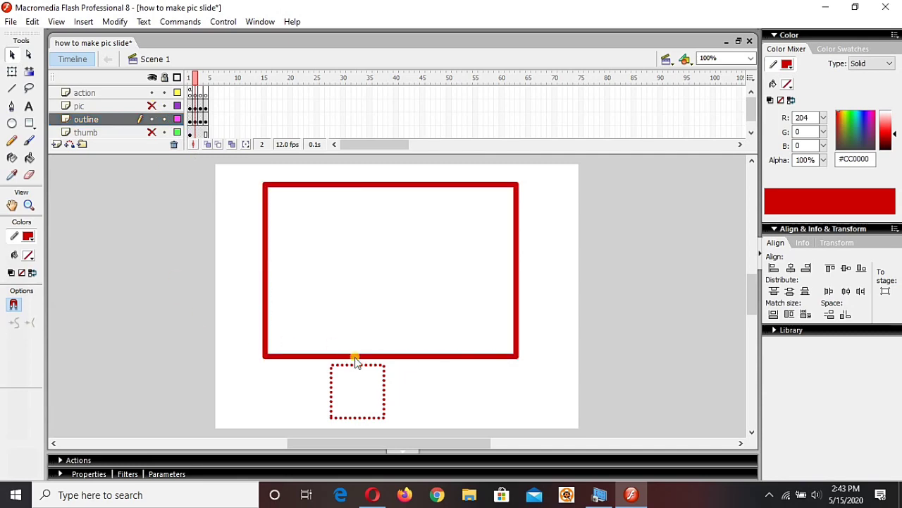
left_click_drag(361, 363, 362, 366)
key("ctrl+z")
left_click_drag(357, 358, 364, 367)
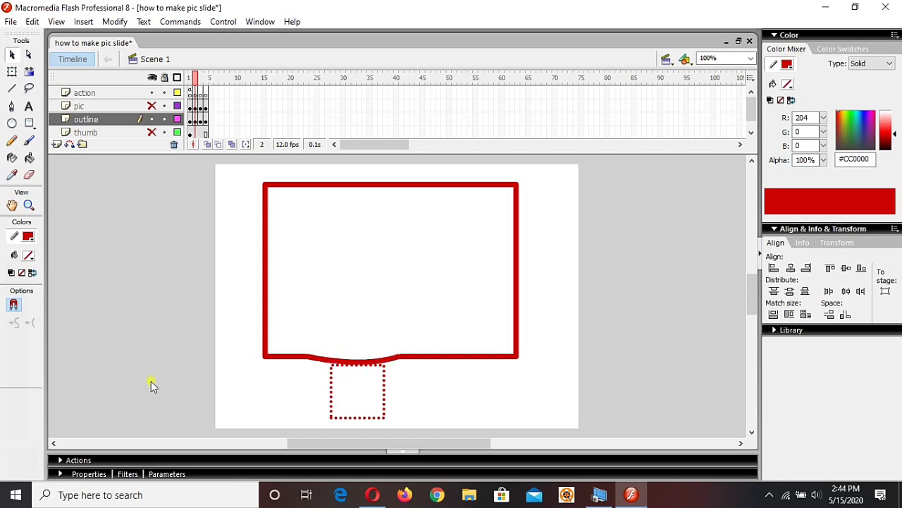
Paste the outline into frame 3, fit it to the photo, and curve its edge toward the third box.
left_click(200, 119)
key("ctrl+v")
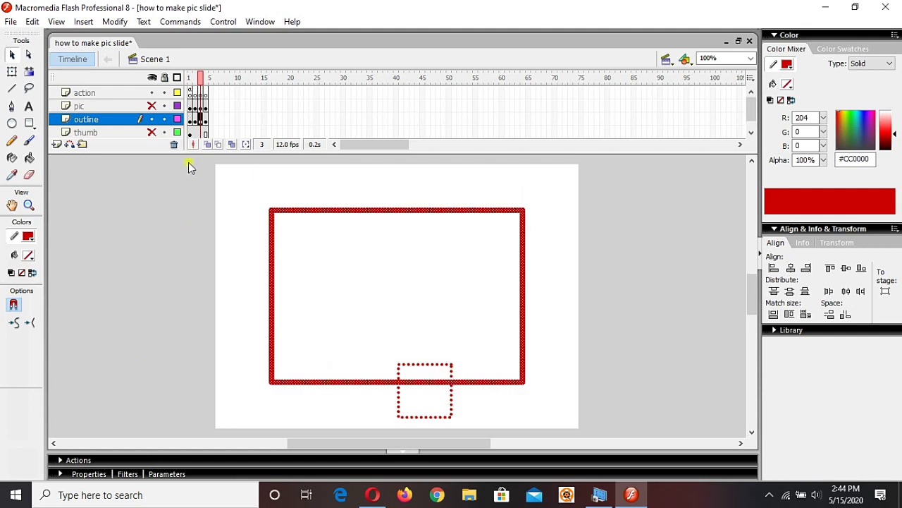
left_click(151, 105)
key("shift+Up")
key("shift+Up")
key("shift+Up")
key("shift+Up")
key("Left")
key("Left")
key("Left")
key("Left")
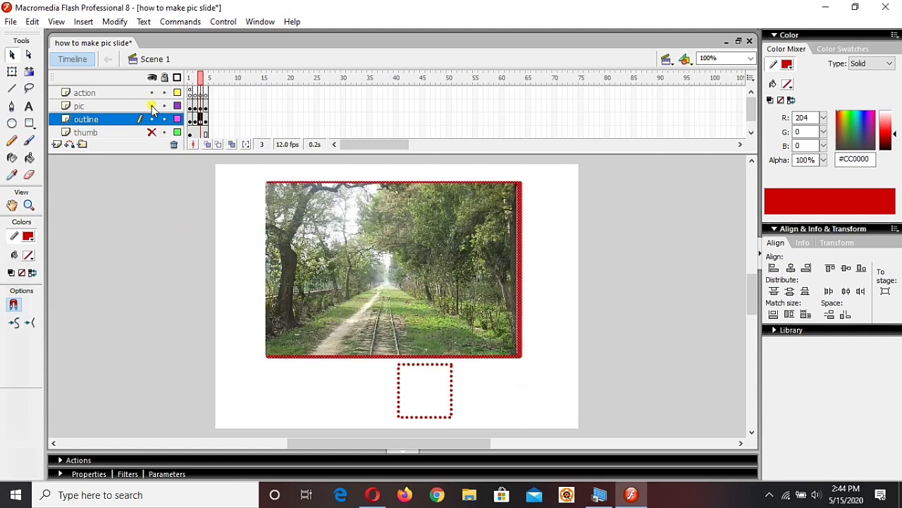
key("Left")
key("Left")
key("Left")
key("Left")
key("Up")
key("Up")
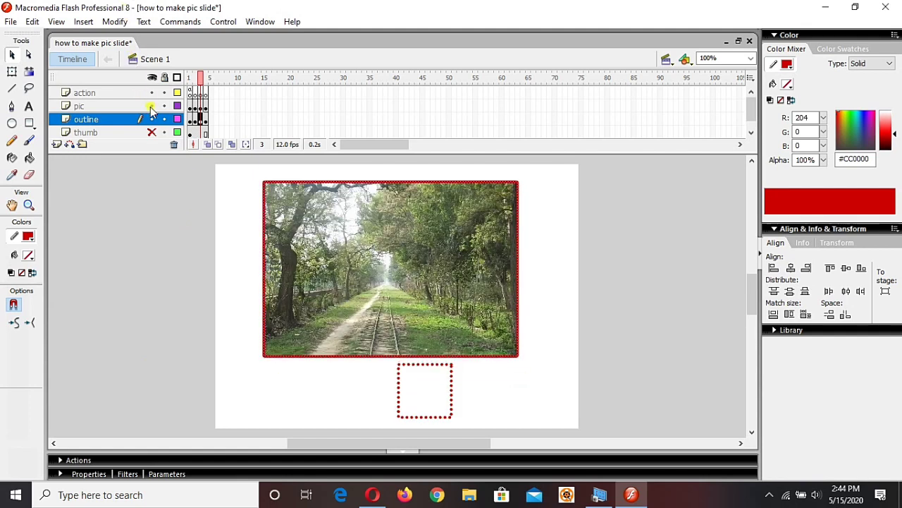
left_click(152, 106)
left_click(465, 368)
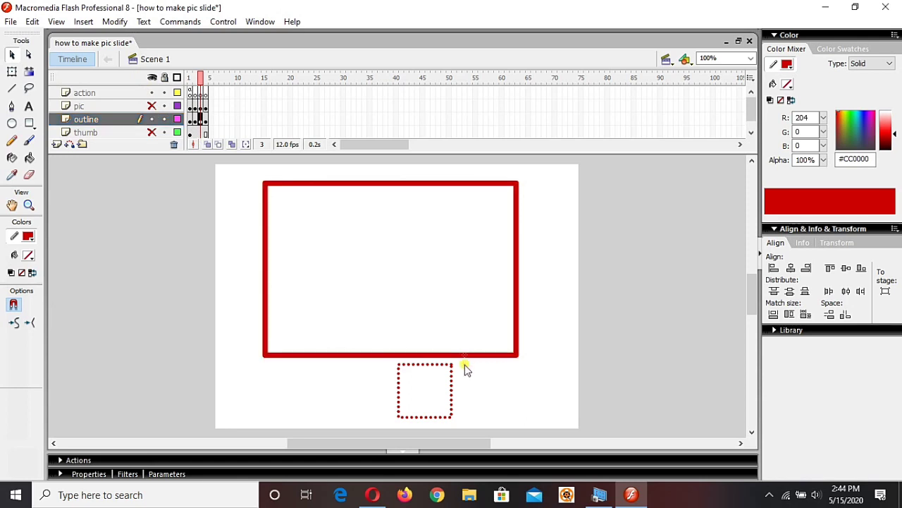
left_click_drag(385, 359, 385, 360)
left_click_drag(423, 355, 428, 363)
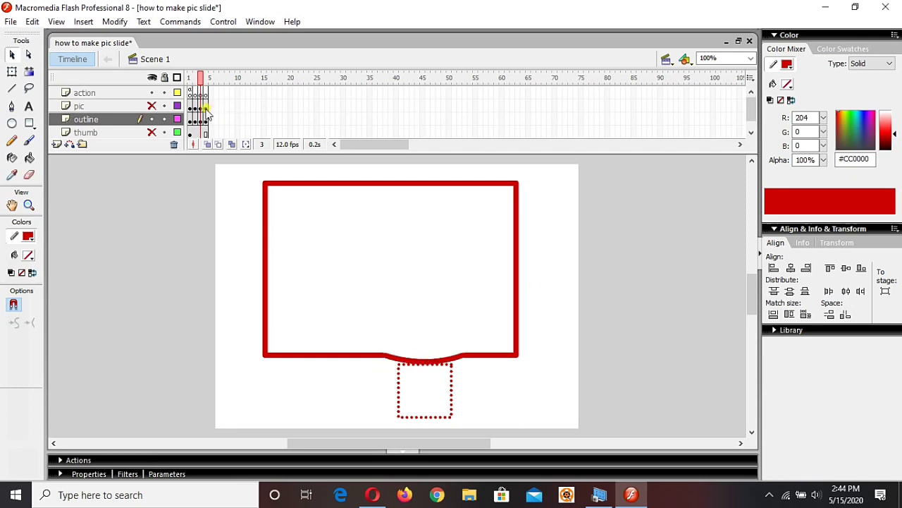
In frame 4, fit the outline to the photo and curve its bottom edge toward the fourth box.
left_click(205, 107)
left_click(204, 119)
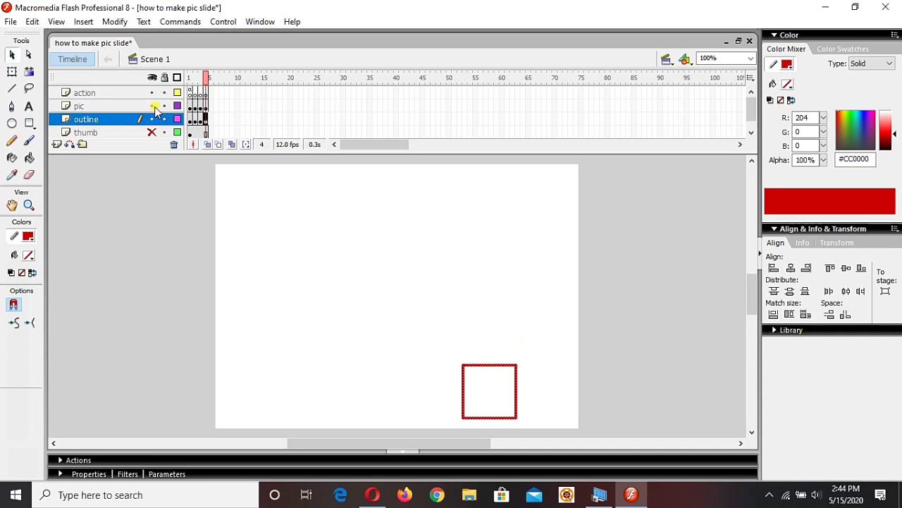
left_click(152, 106)
key("ctrl+z")
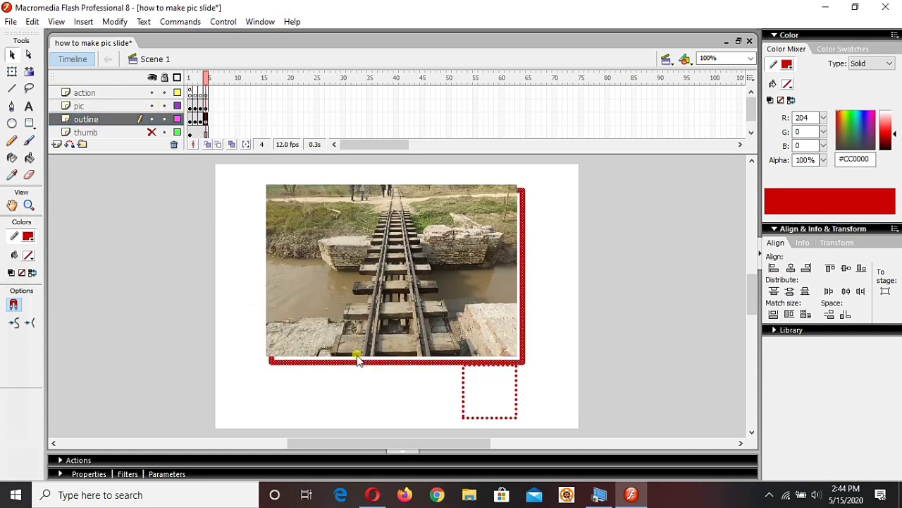
key("Right")
key("Right")
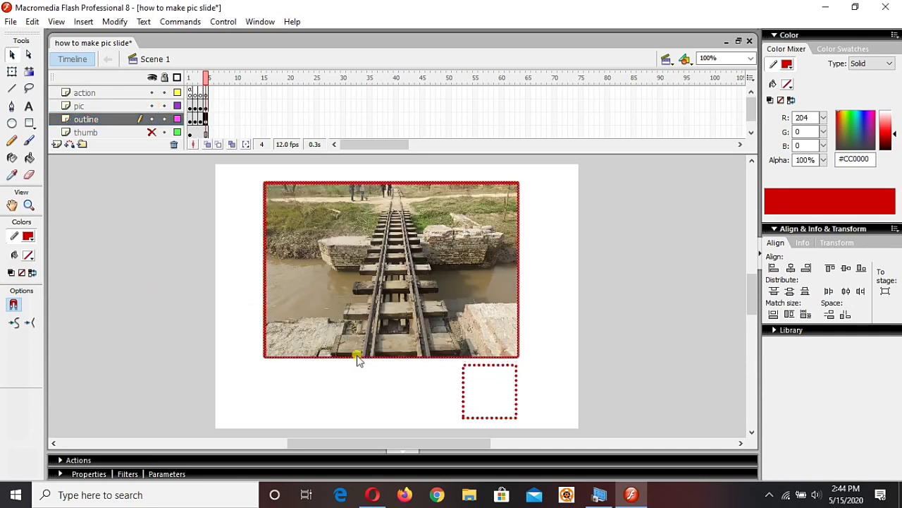
left_click(152, 106)
left_click(286, 373)
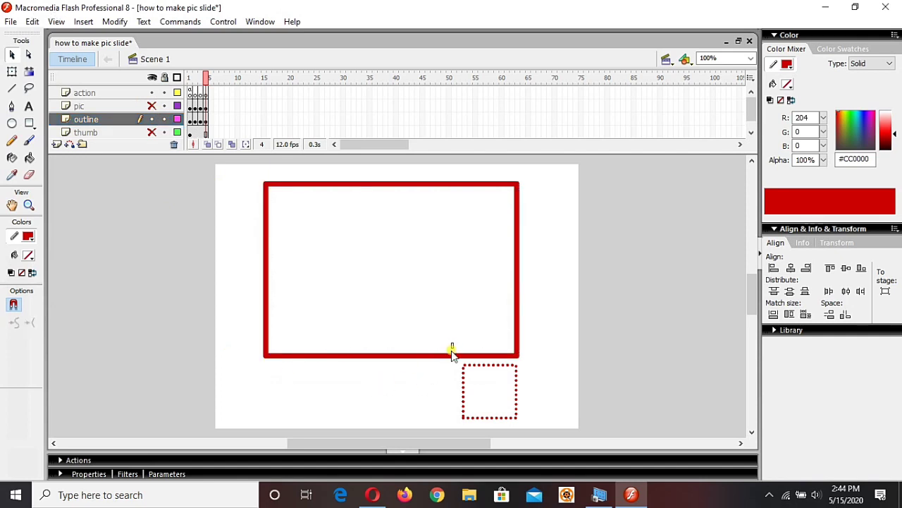
left_click_drag(491, 361, 493, 365)
left_click_drag(415, 343, 433, 371)
key("Delete")
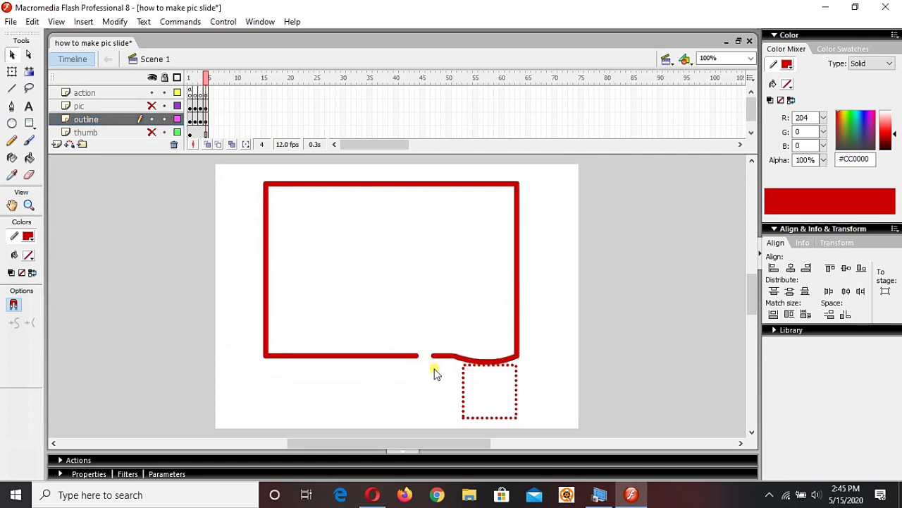
key("ctrl+z")
key("ctrl+Return")
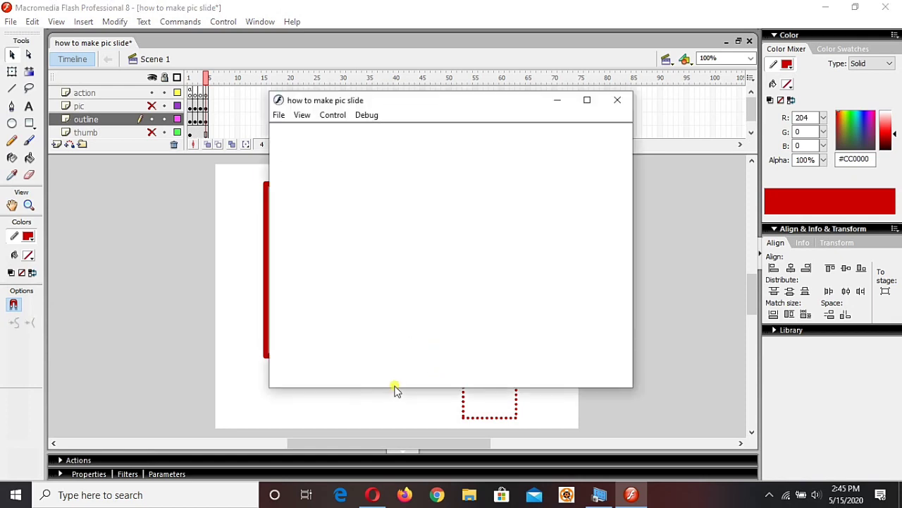
Click through all four thumbnails repeatedly to verify the lake, railway, forest-path and stone-bridge photos swap in.
left_click(405, 353)
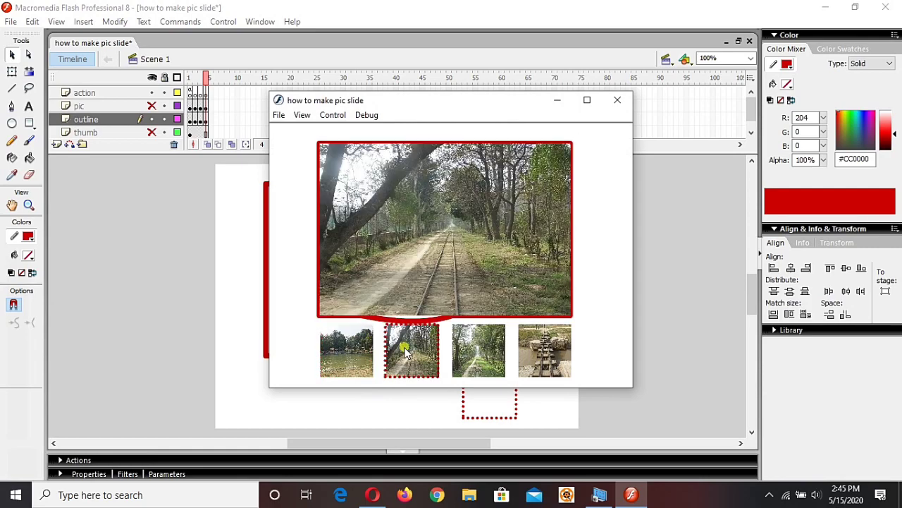
left_click(475, 347)
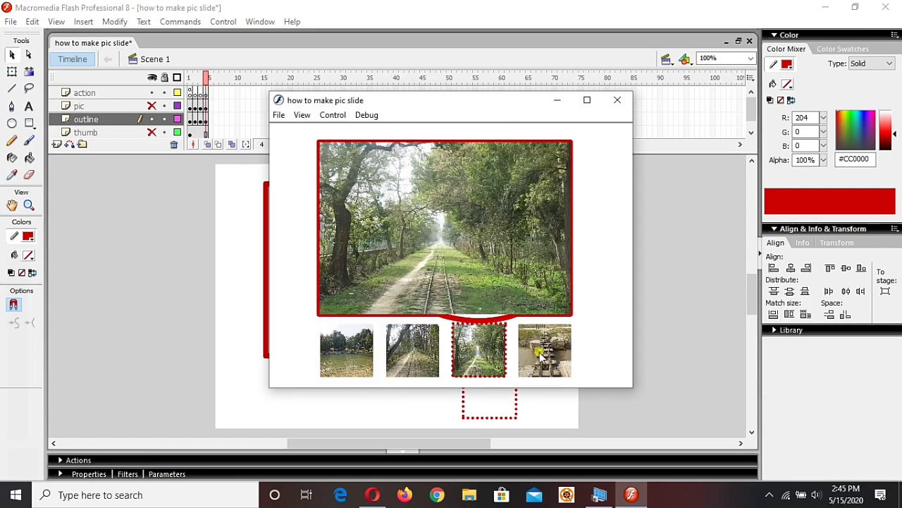
left_click(542, 356)
left_click(501, 350)
left_click(417, 349)
left_click(352, 343)
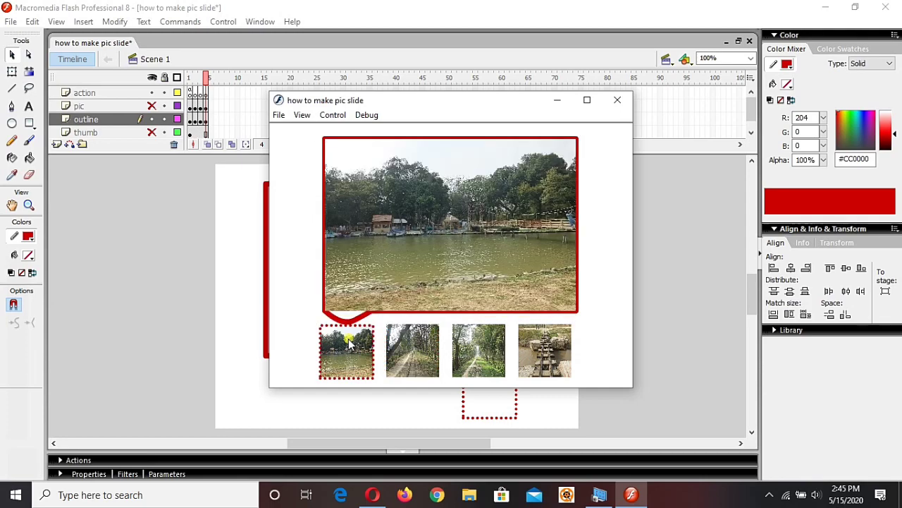
left_click(415, 348)
left_click(471, 354)
left_click(539, 356)
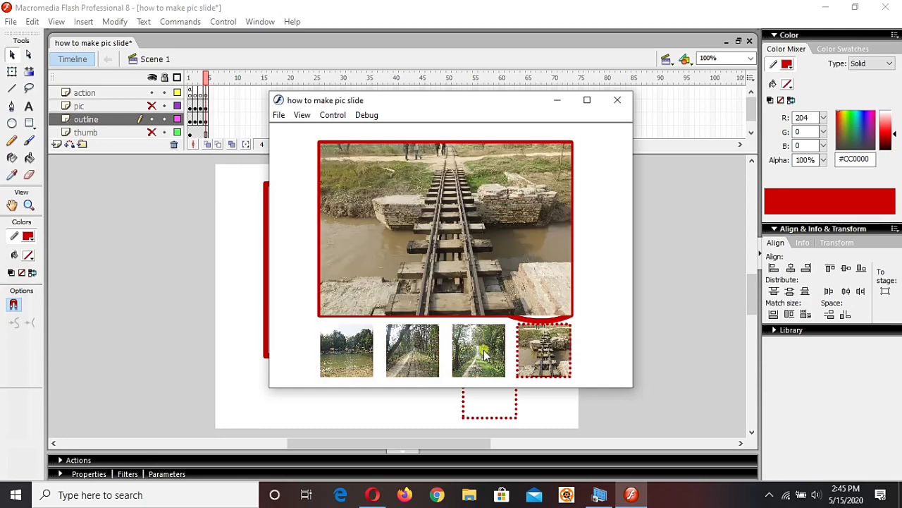
left_click(484, 355)
left_click(412, 344)
left_click(346, 341)
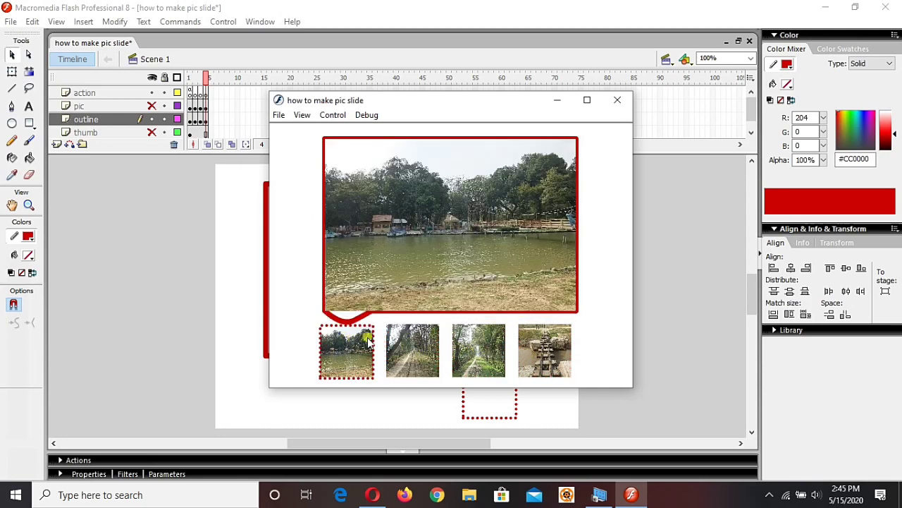
left_click(400, 353)
left_click(489, 354)
left_click(564, 358)
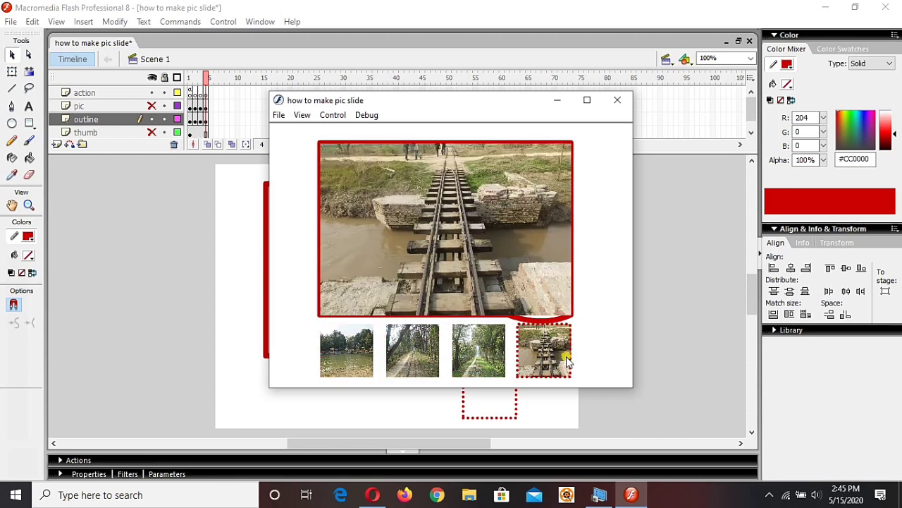